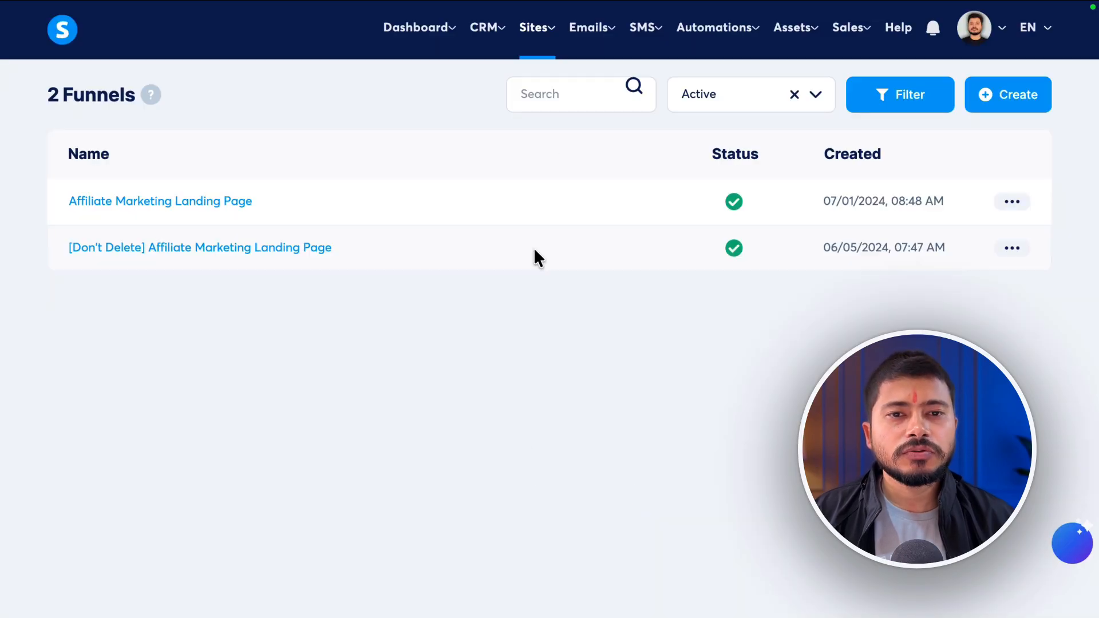
- Create a sales funnel named "Lead Generation Funnel" with the Build an audience goal and save it
mouse_move(547, 59)
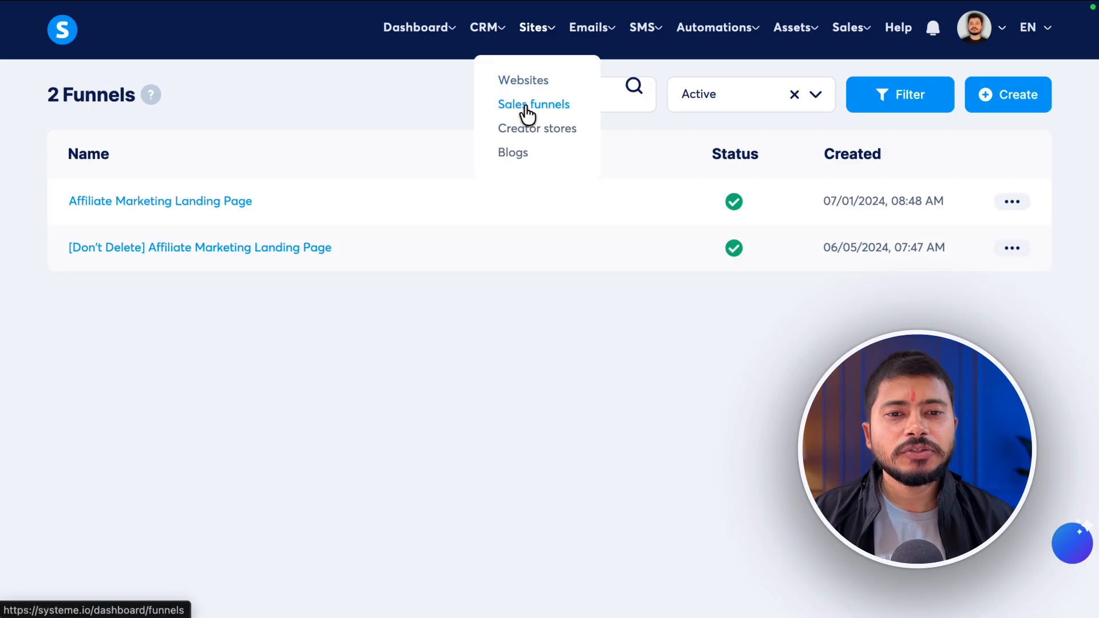
left_click(544, 106)
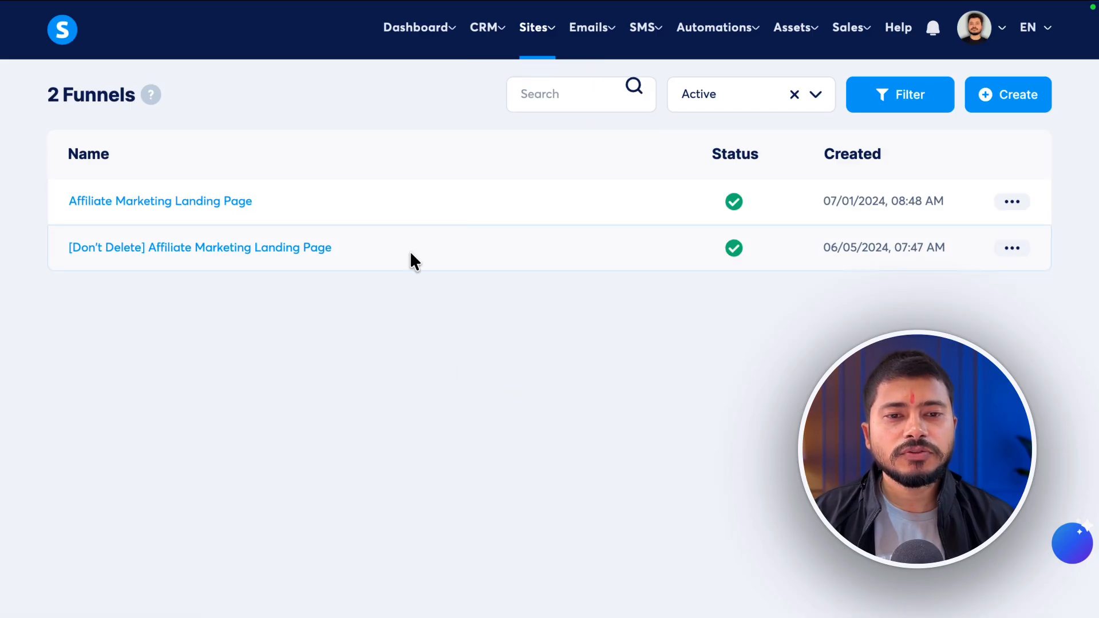
left_click(1000, 96)
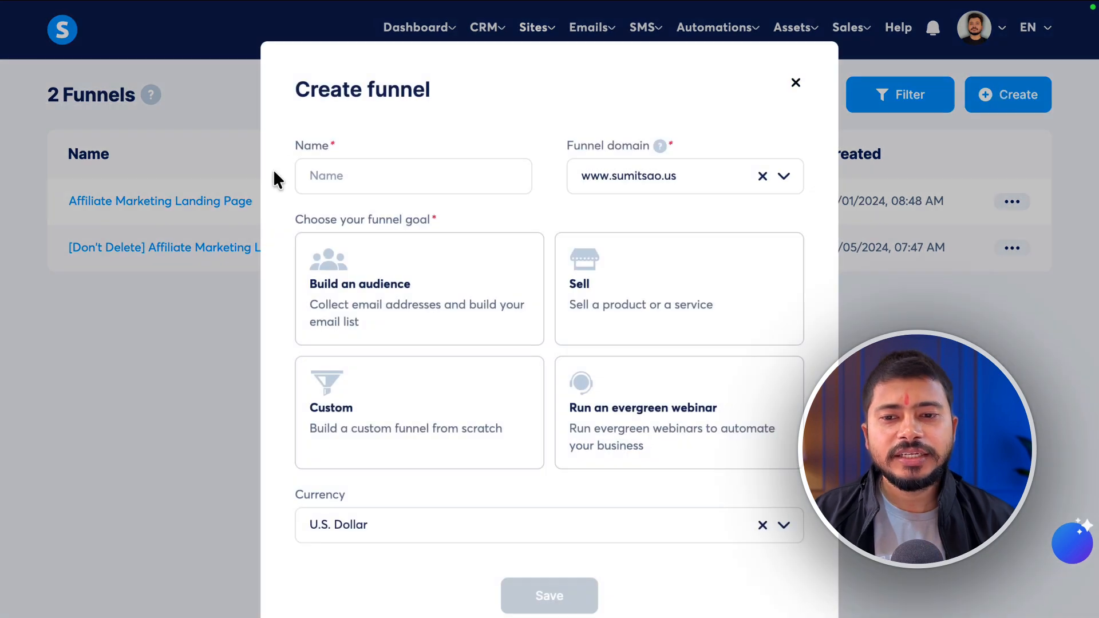
left_click(348, 175)
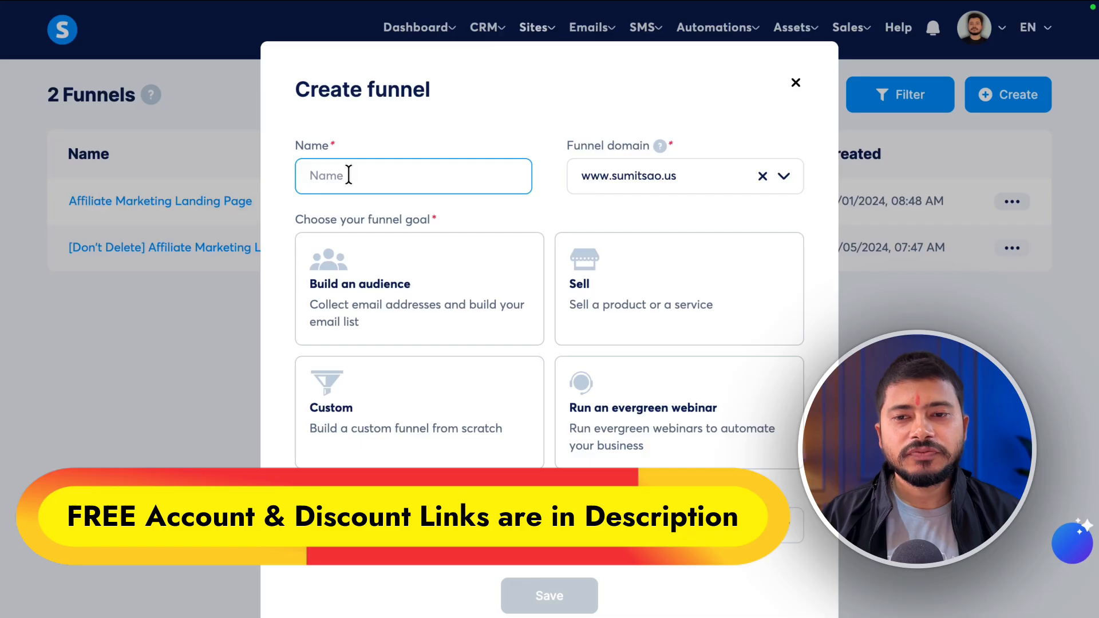
type("Lead")
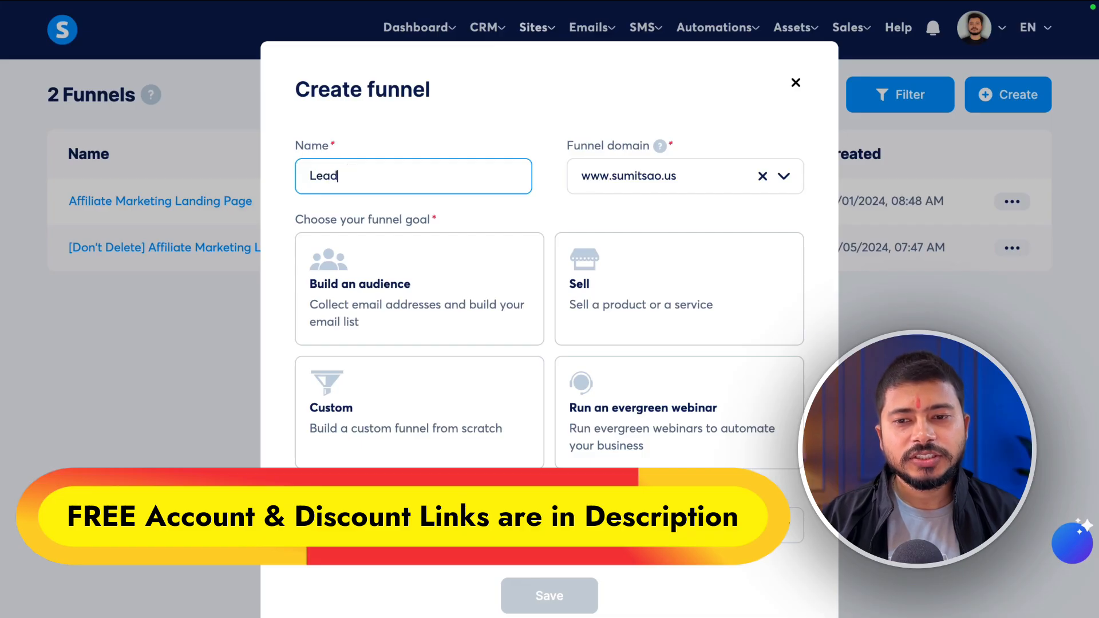
type(" Generation Funnel")
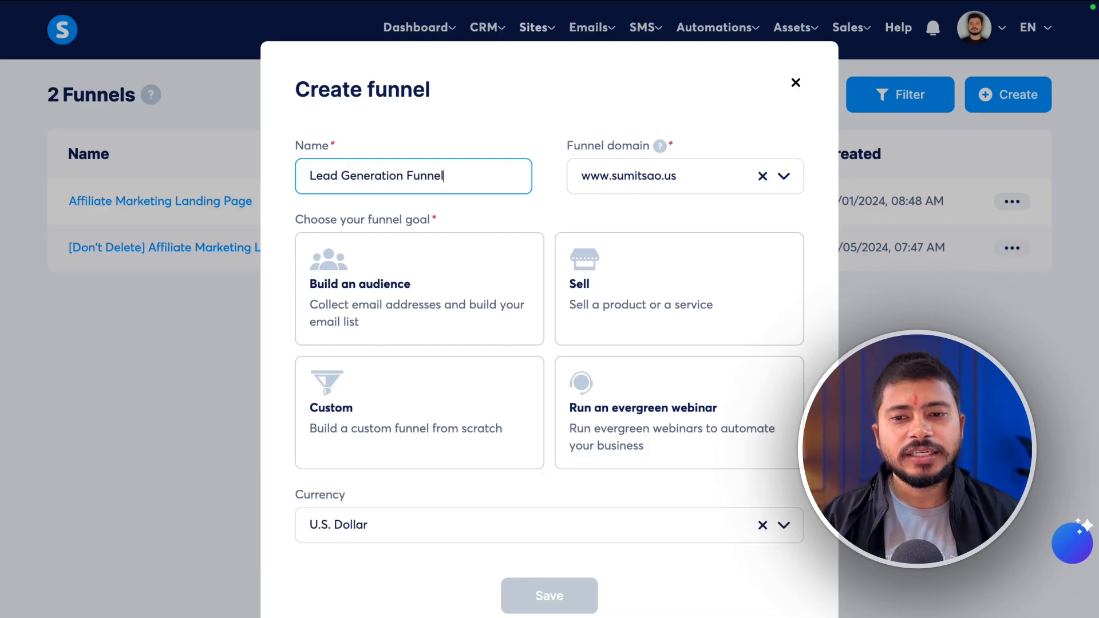
left_click(435, 298)
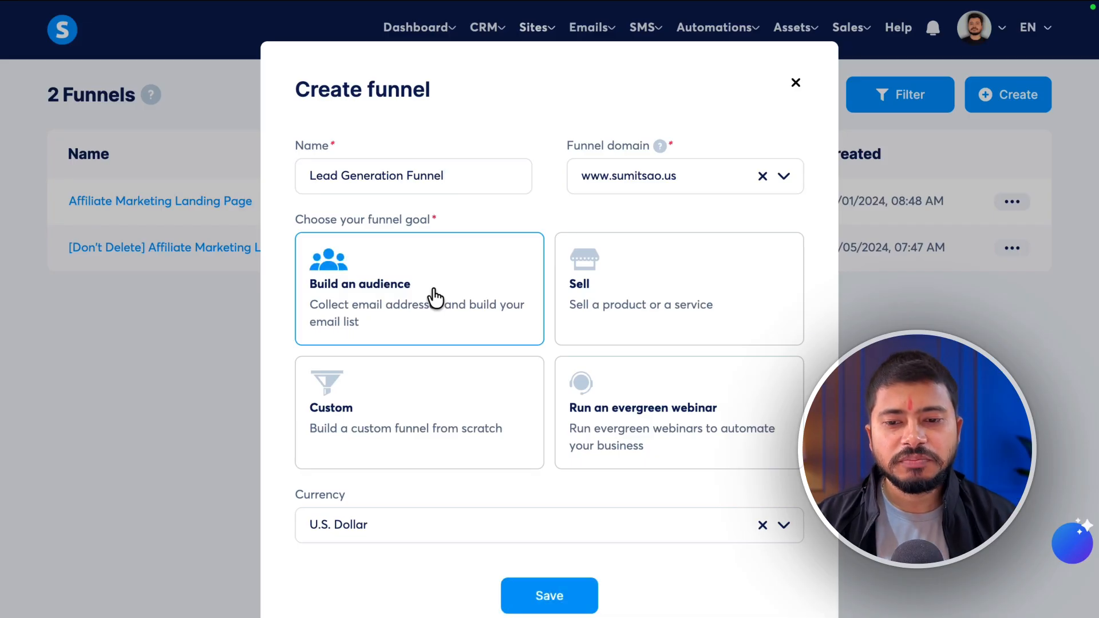
scroll(435, 297, "down", 2)
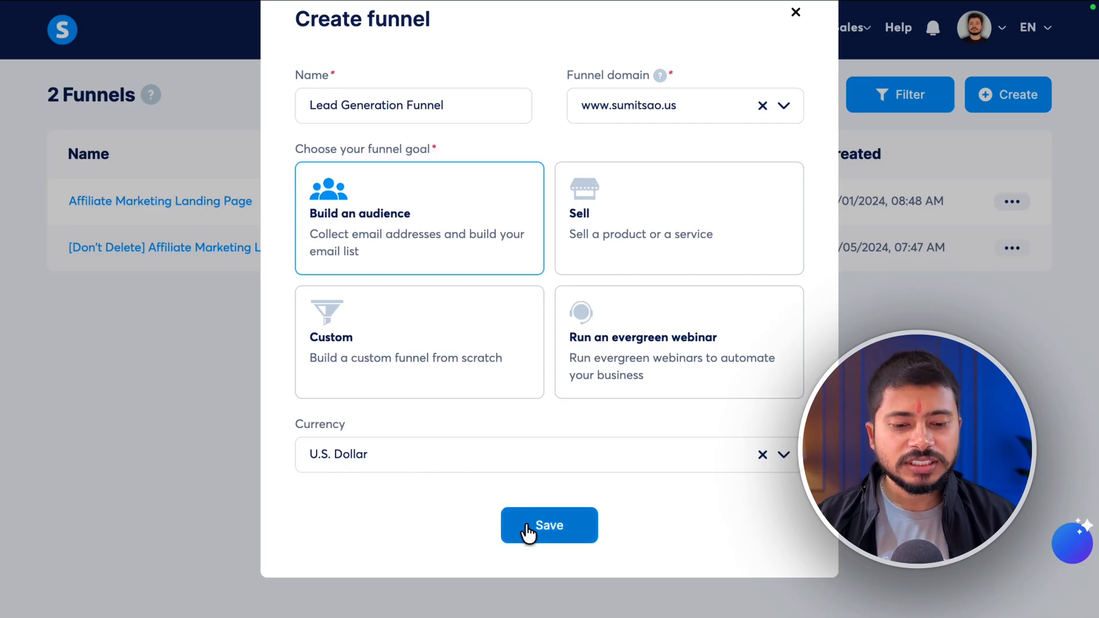
left_click(547, 534)
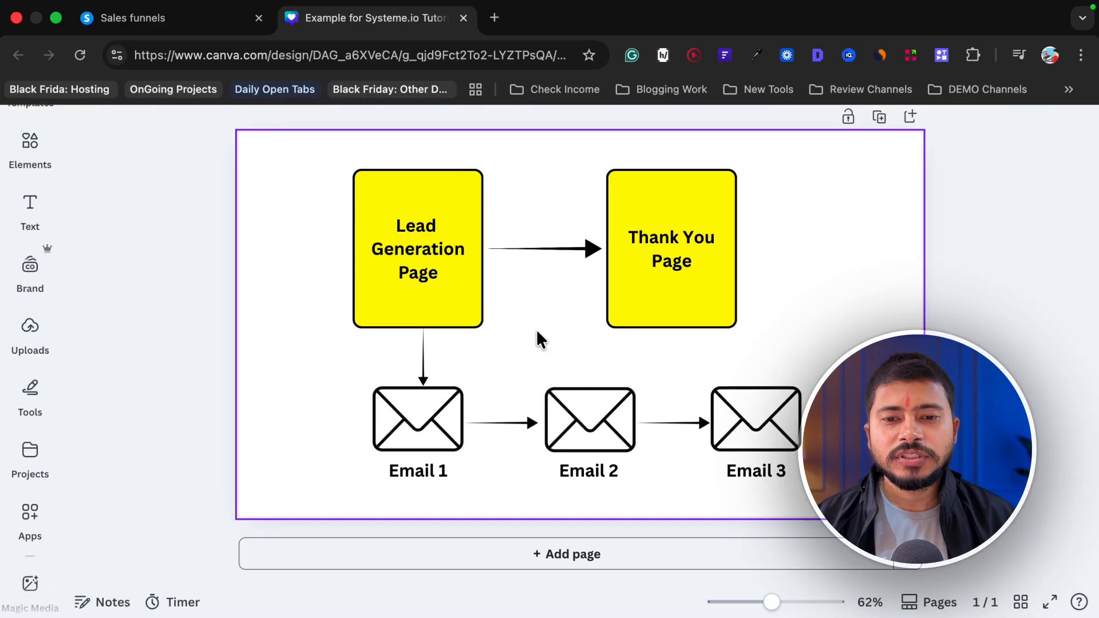
- Examine the step types offered when adding a new step to the funnel
left_click(423, 273)
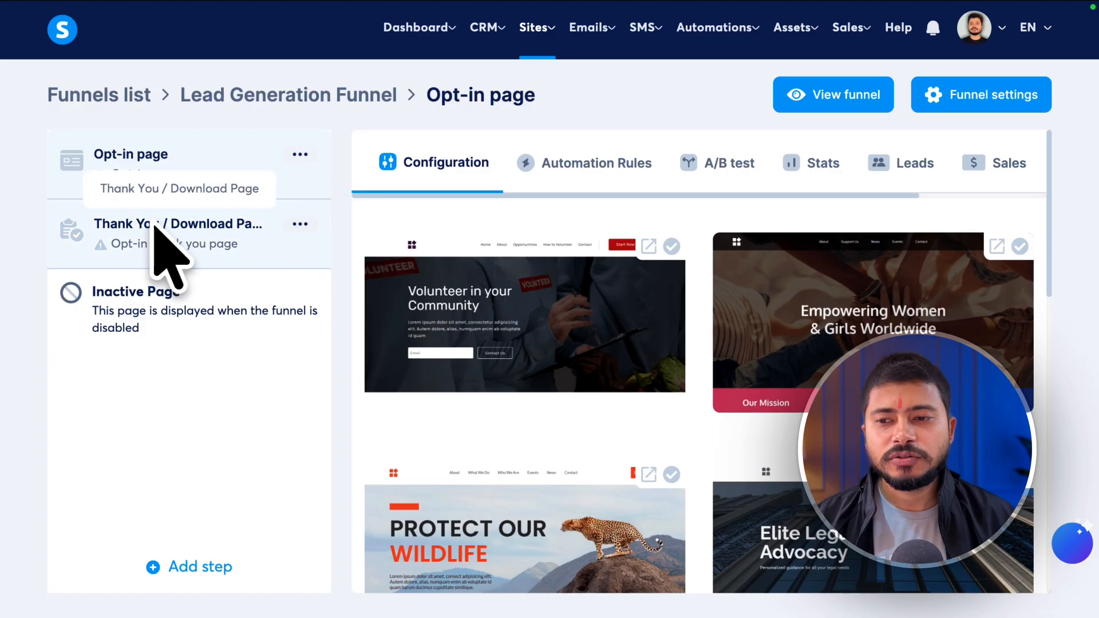
left_click(176, 568)
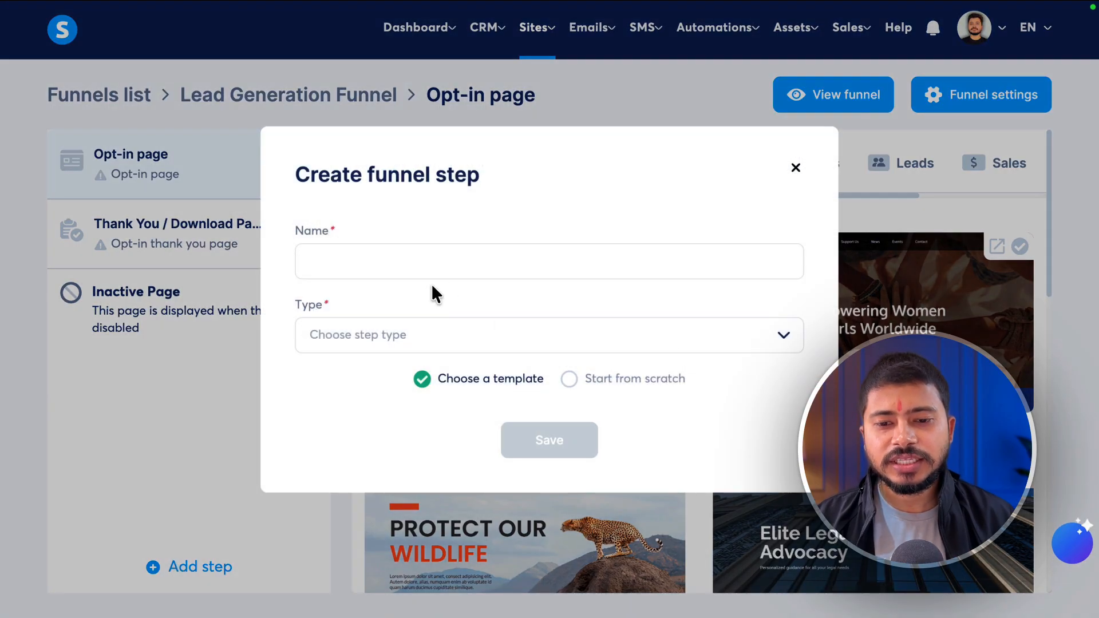
left_click(379, 334)
scroll(399, 434, "down", 8)
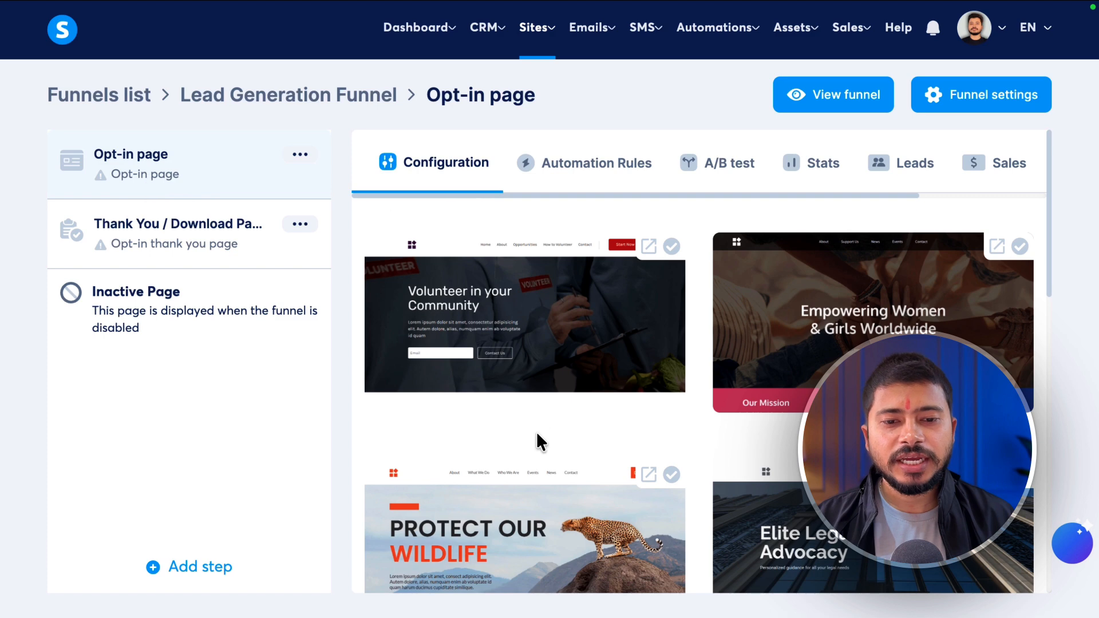
- Browse the opt-in page templates and choose the "[FREE DOWNLOAD]: Get 1500+ Premier Templates, Unlimited Renders and More!" template
scroll(537, 441, "down", 10)
scroll(538, 443, "down", 5)
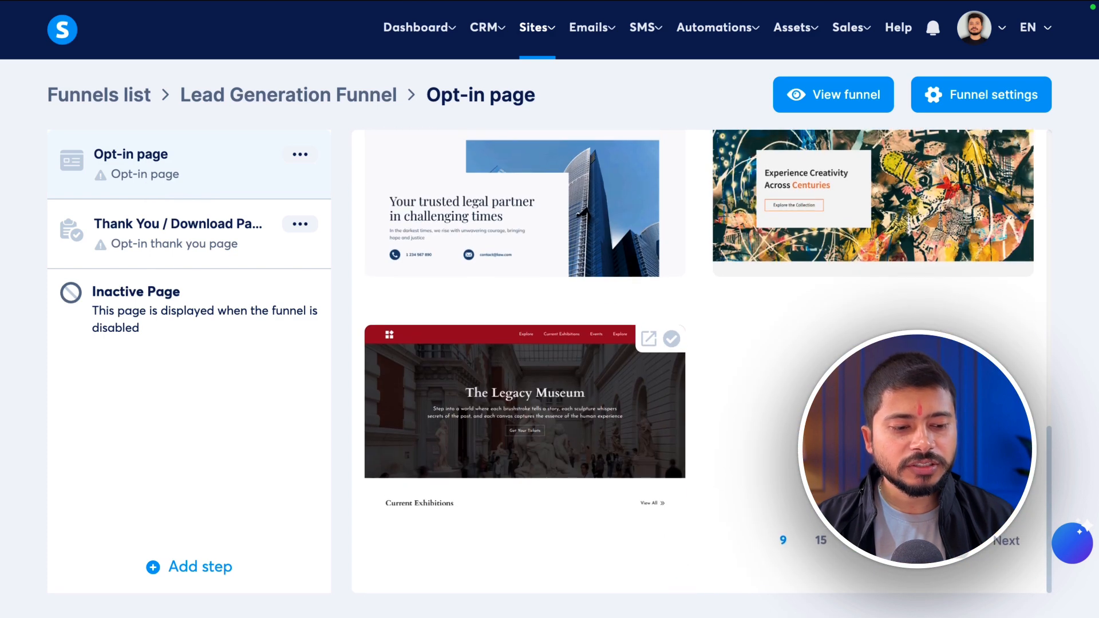
left_click(859, 550)
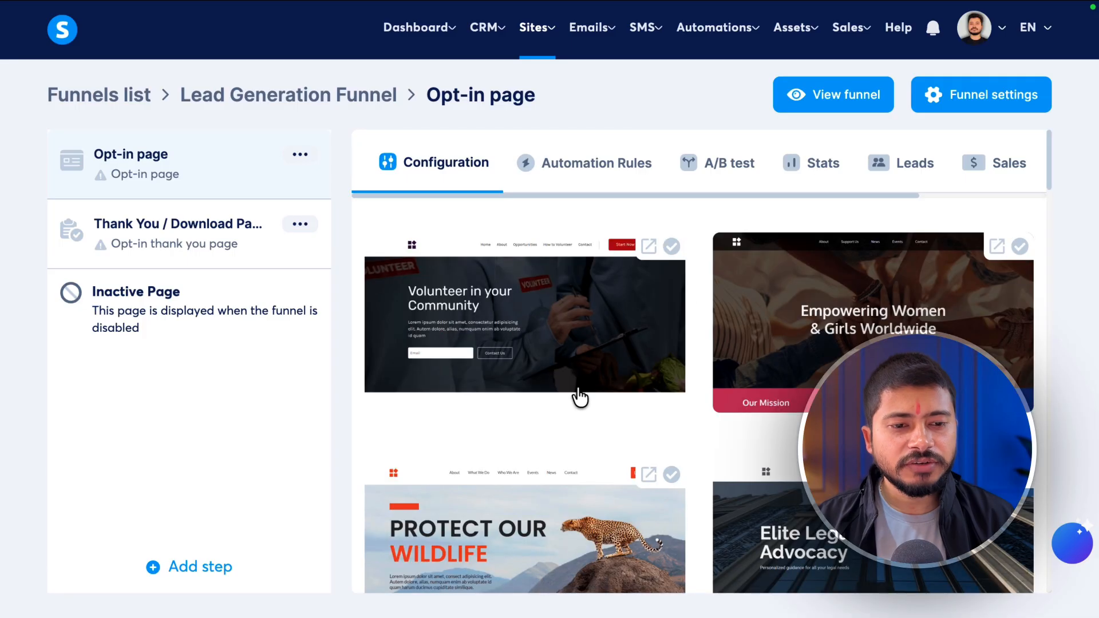
scroll(584, 401, "down", 8)
scroll(583, 399, "down", 15)
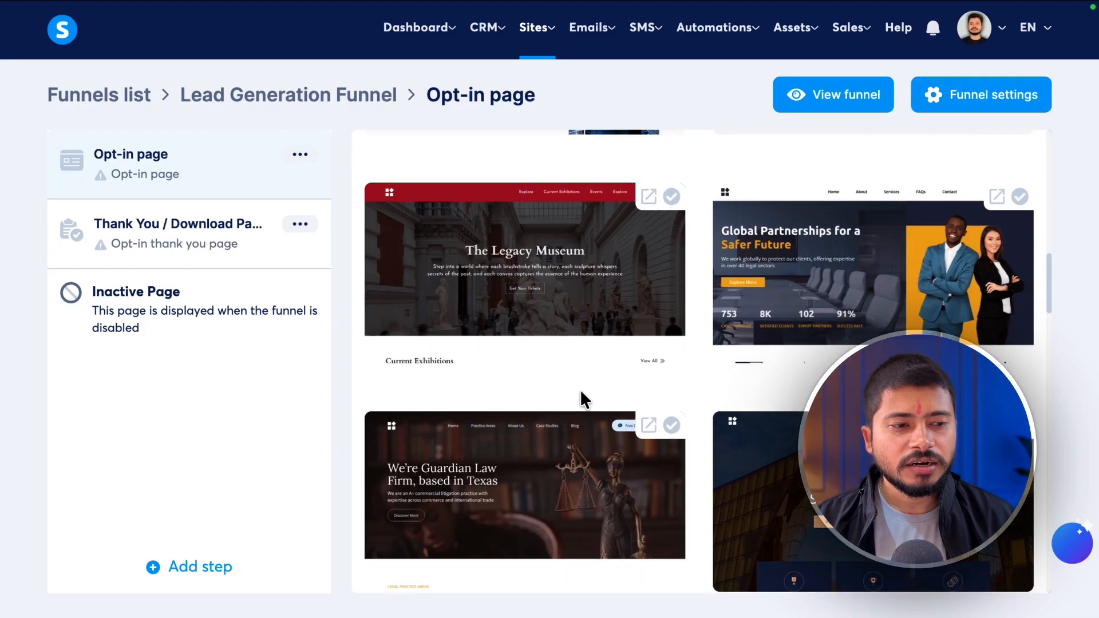
scroll(583, 401, "down", 20)
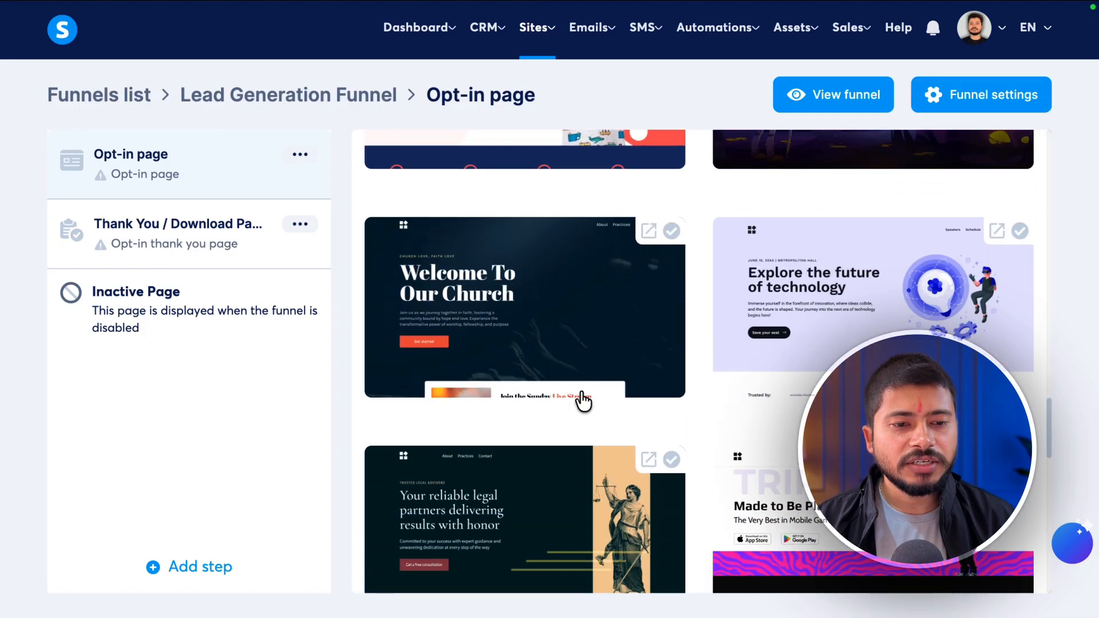
scroll(723, 379, "down", 20)
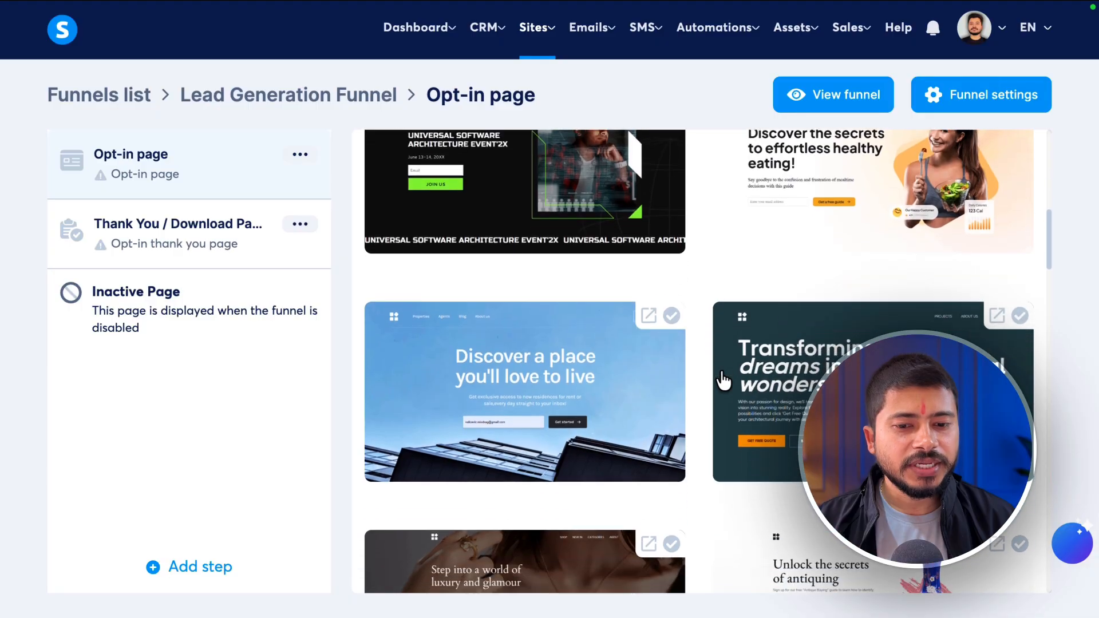
scroll(723, 380, "down", 20)
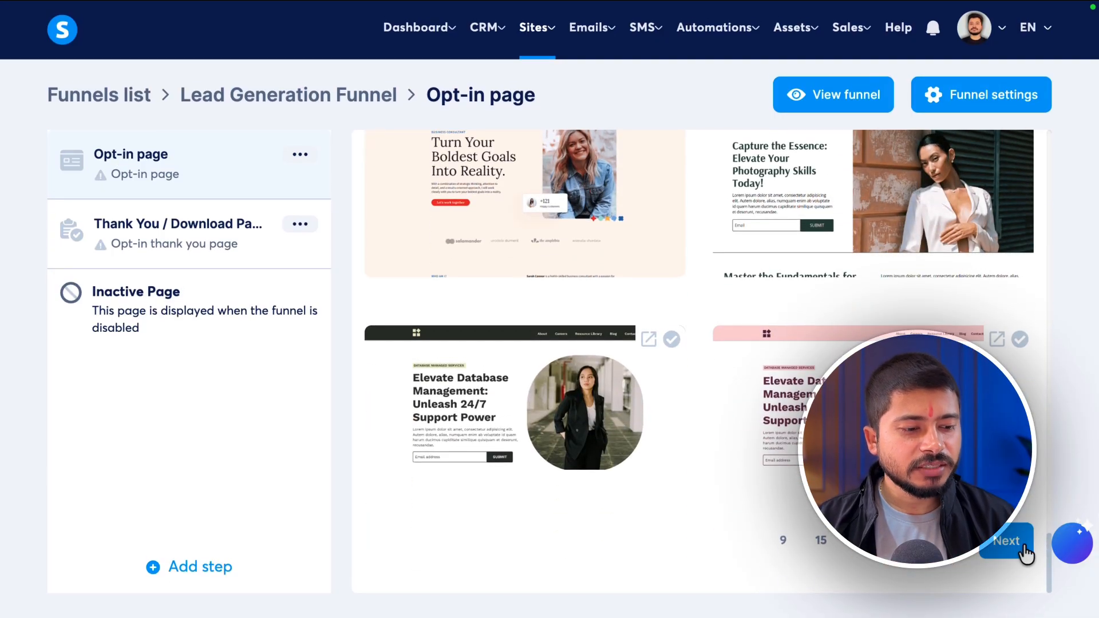
left_click(1016, 543)
scroll(467, 281, "down", 15)
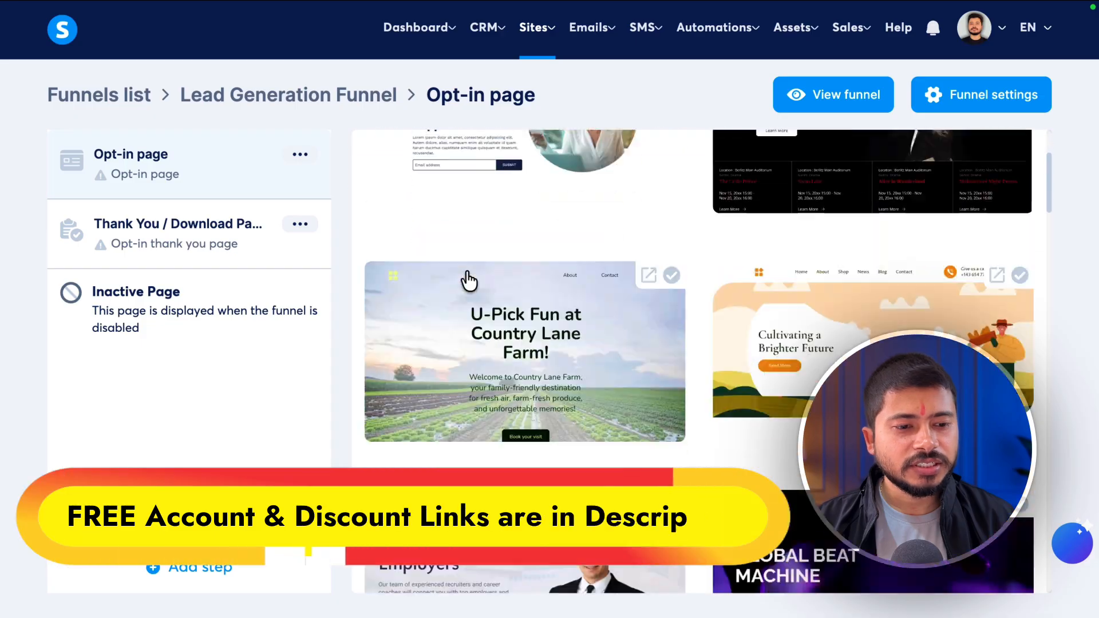
scroll(639, 367, "down", 15)
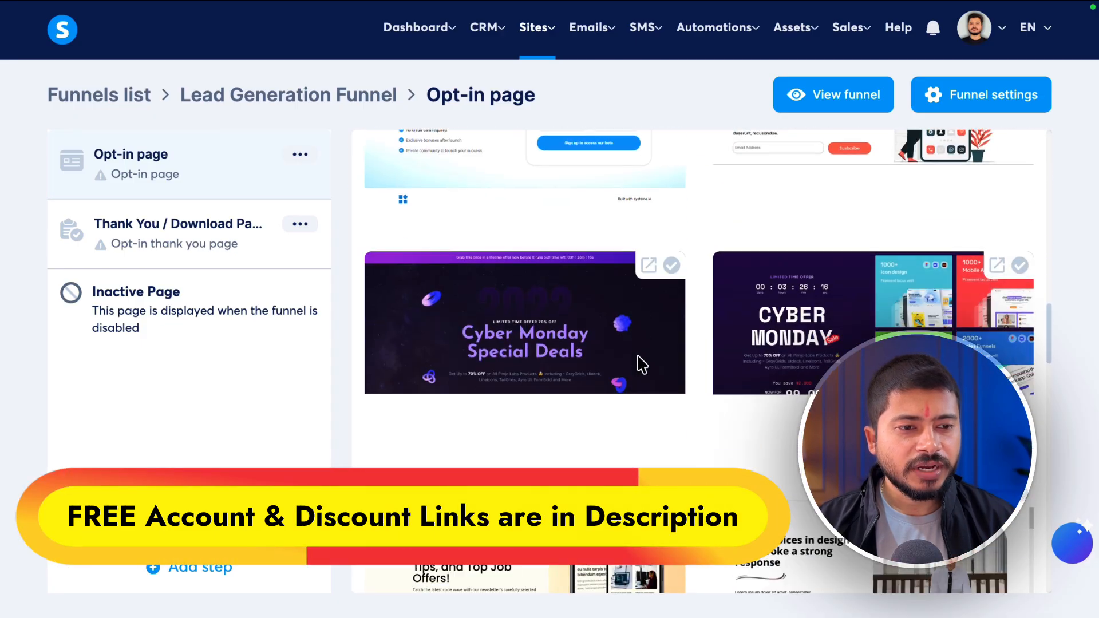
scroll(640, 366, "down", 15)
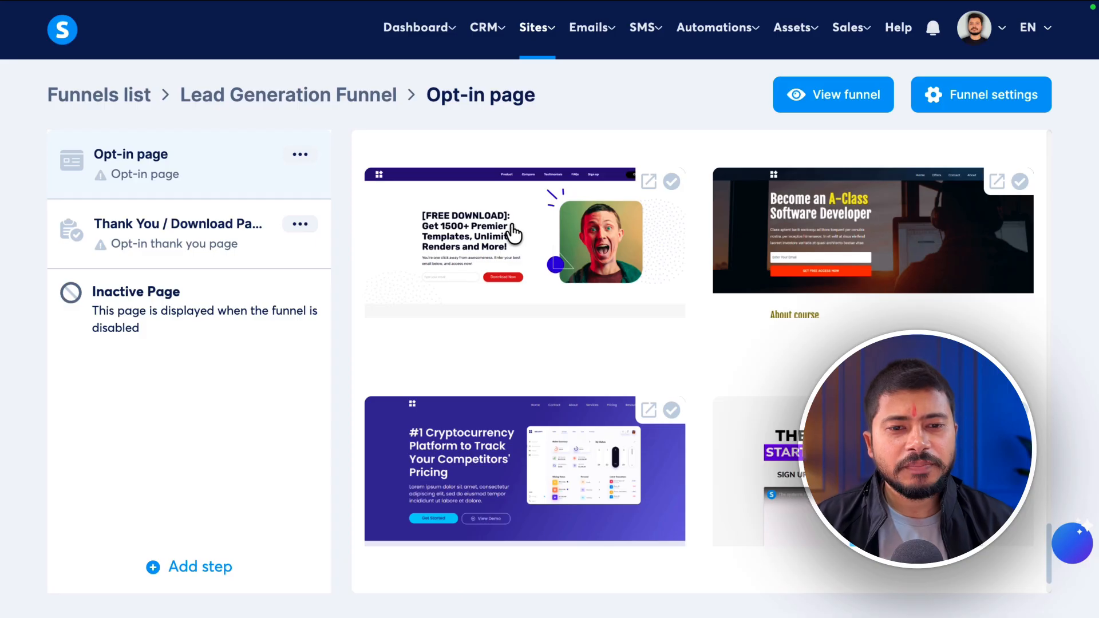
left_click(487, 230)
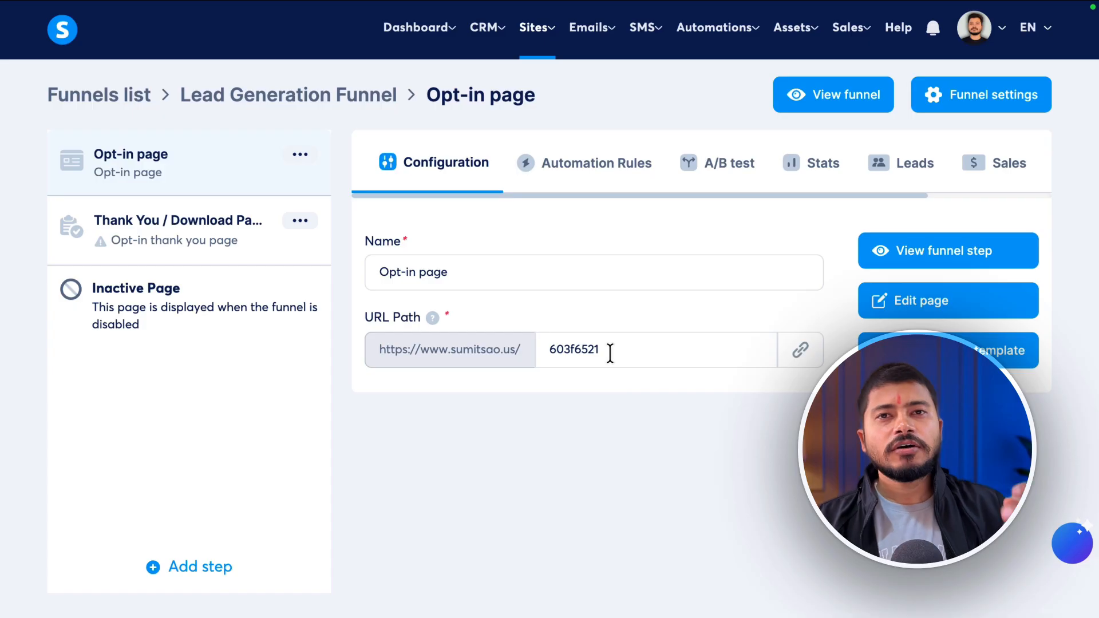
- Set the opt-in page's URL path to free-ebook and open the page for editing
left_click_drag(610, 354, 424, 346)
type("free-e")
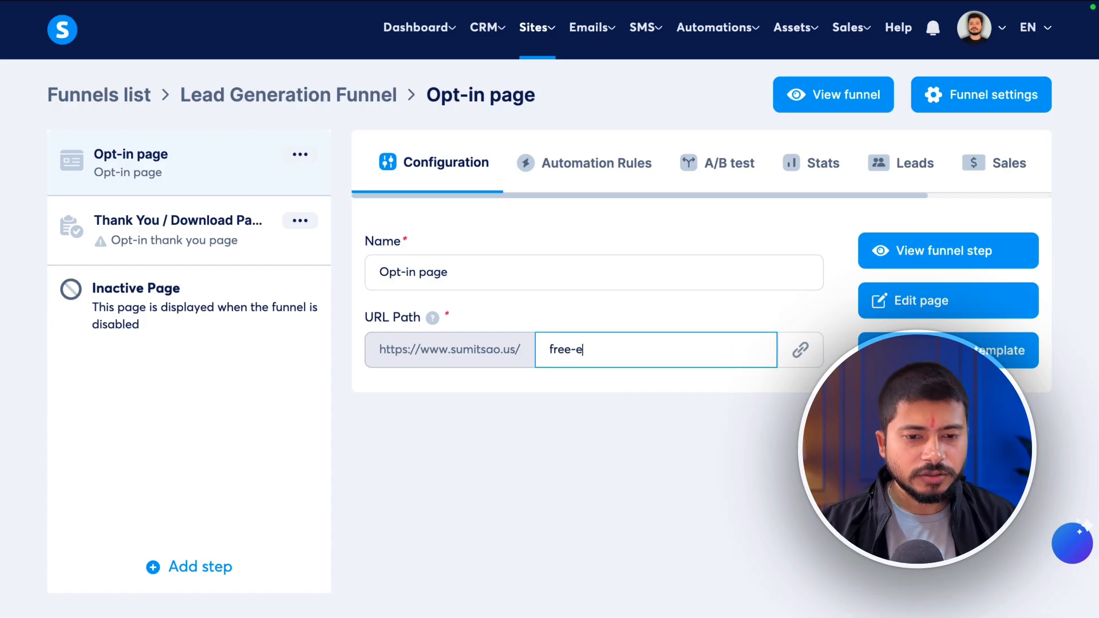
type("book")
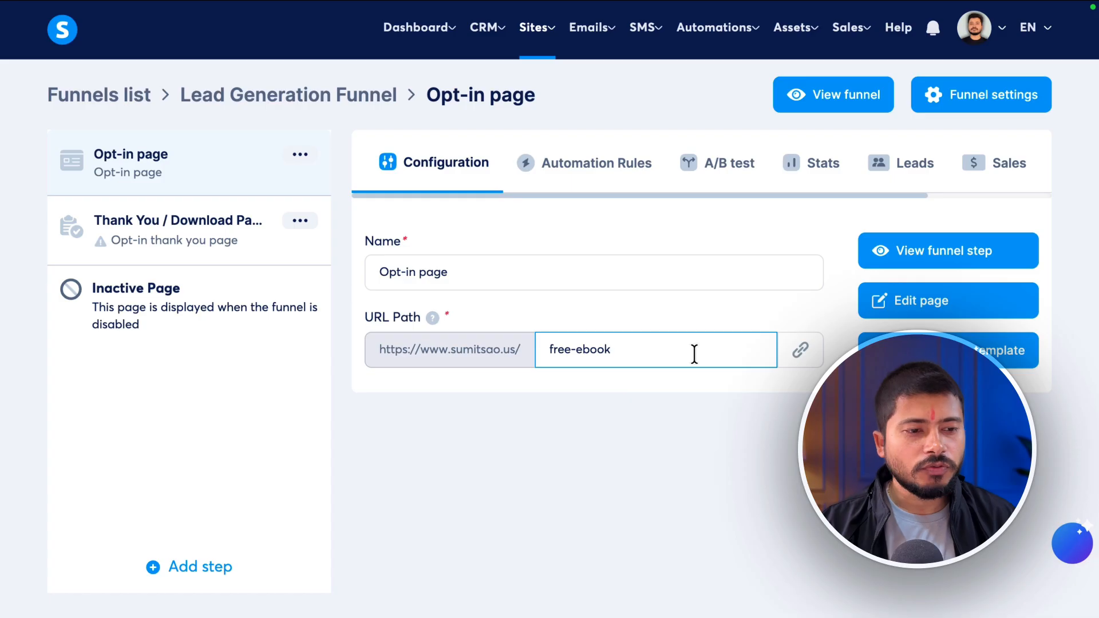
left_click(959, 300)
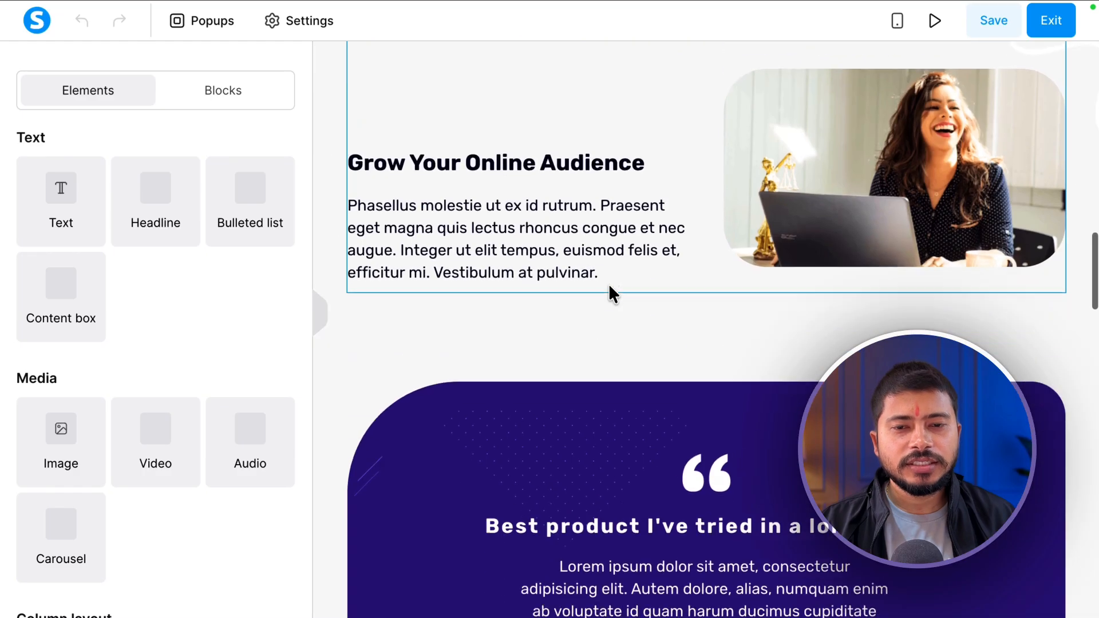
- Examine the opt-in page's sections, from the header and email form through the benefits, testimonials and steps to the footer
scroll(639, 444, "down", 20)
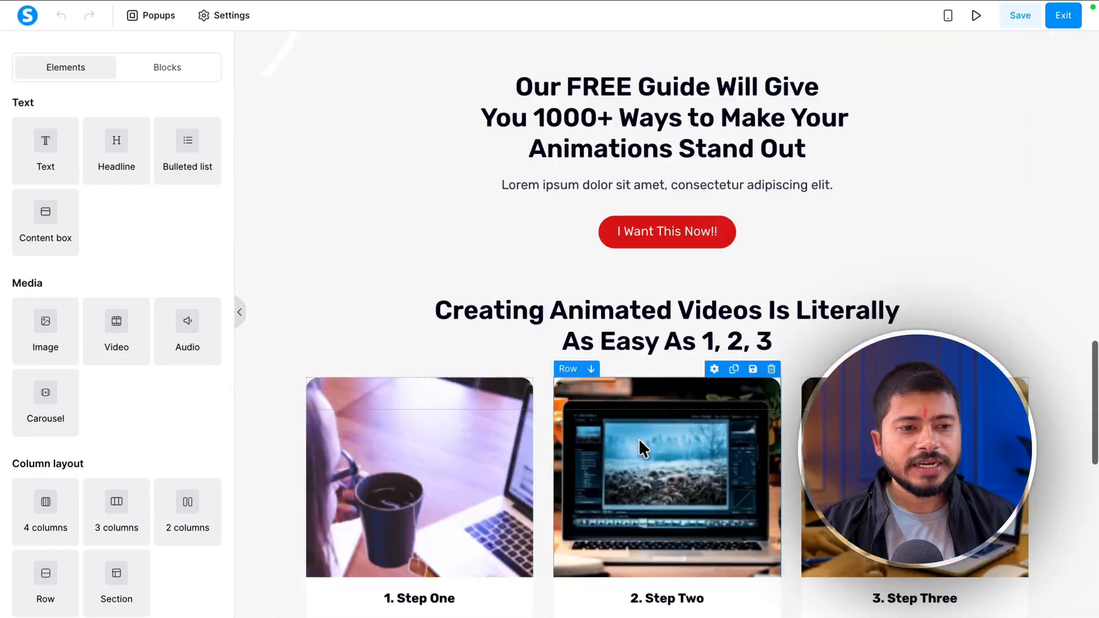
scroll(639, 440, "up", 20)
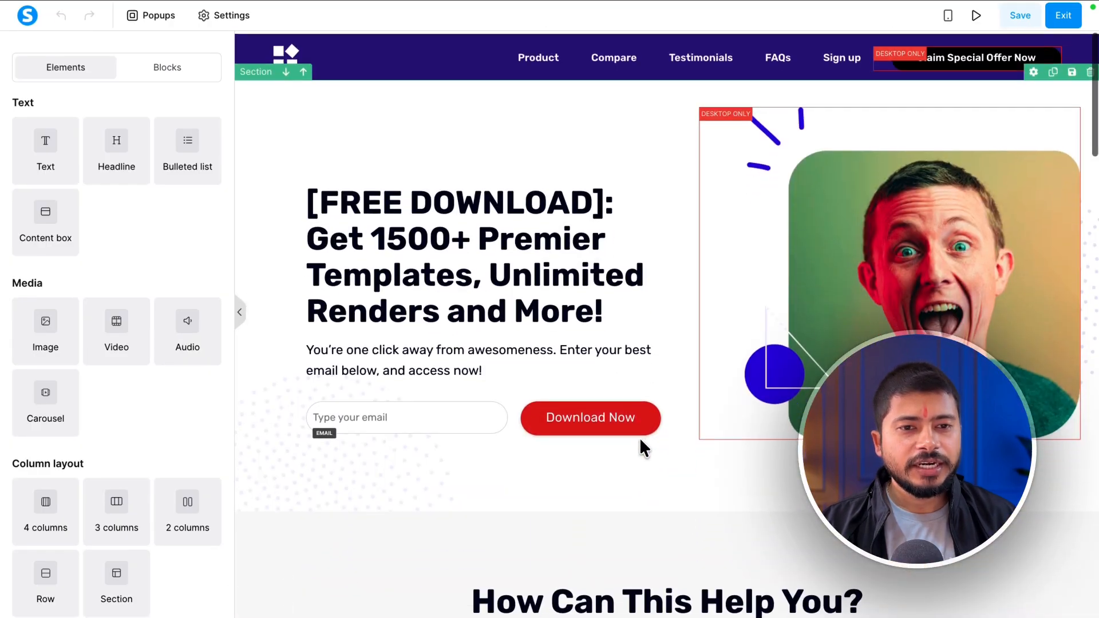
scroll(674, 344, "down", 12)
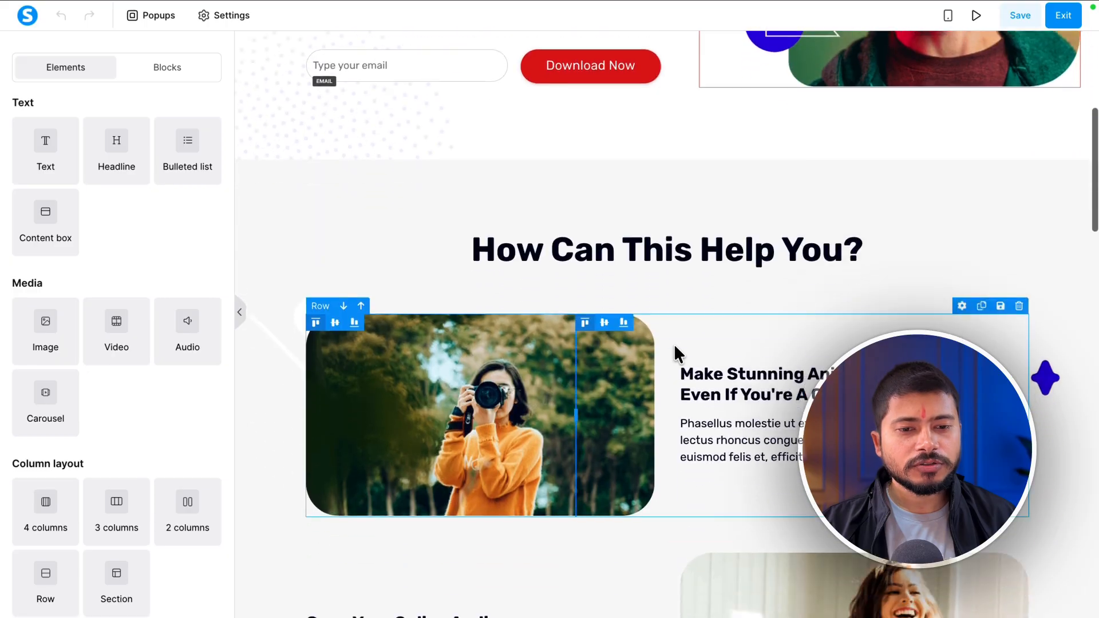
scroll(674, 344, "down", 12)
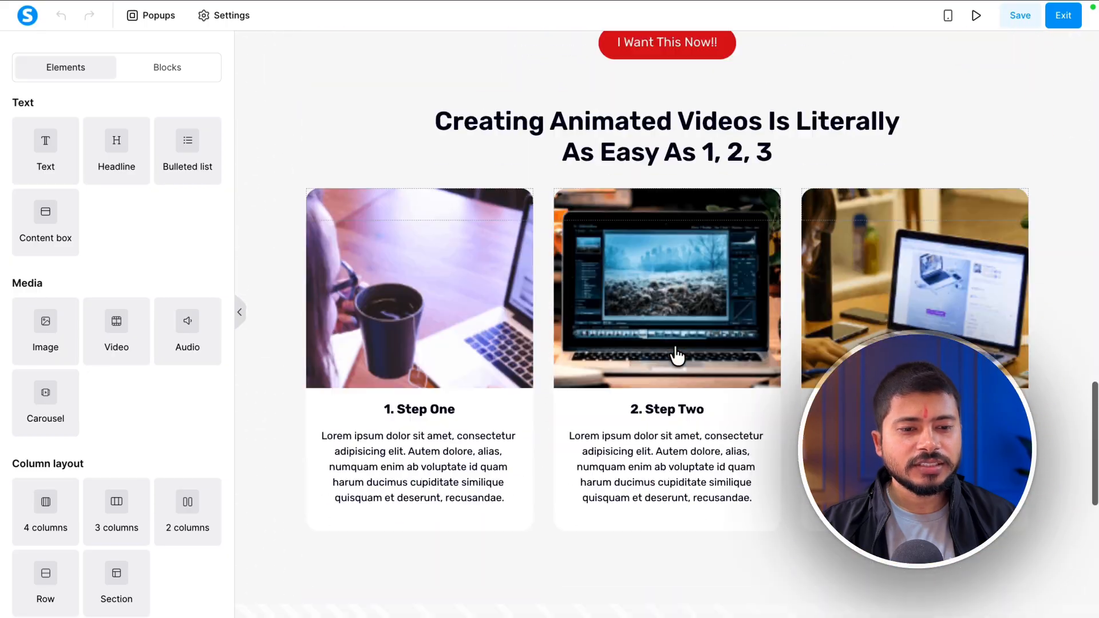
scroll(676, 347, "up", 20)
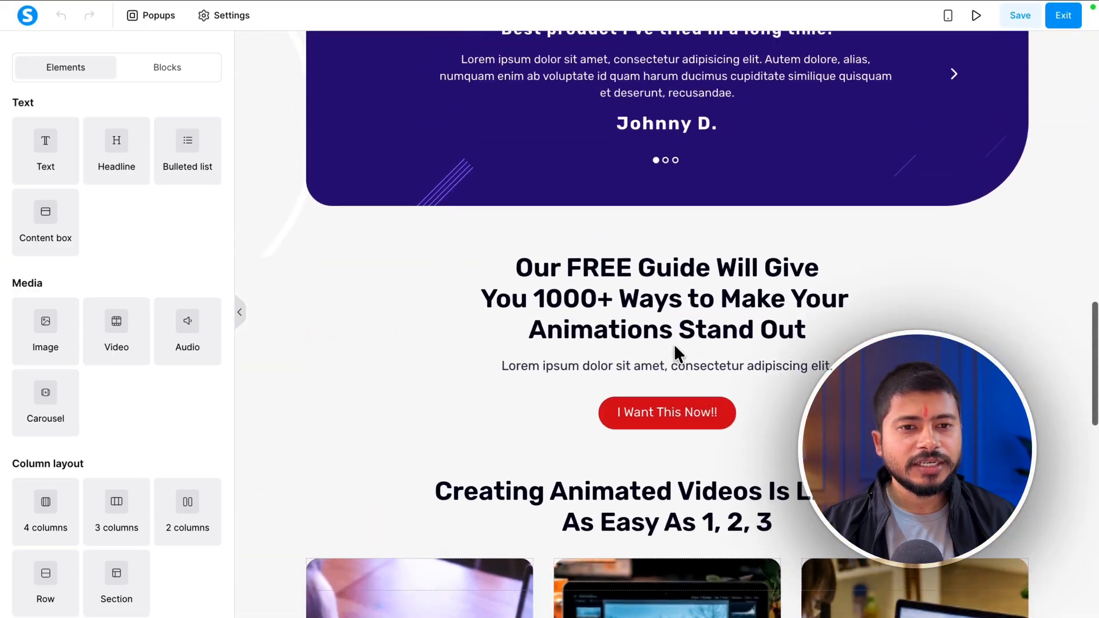
scroll(675, 344, "down", 1)
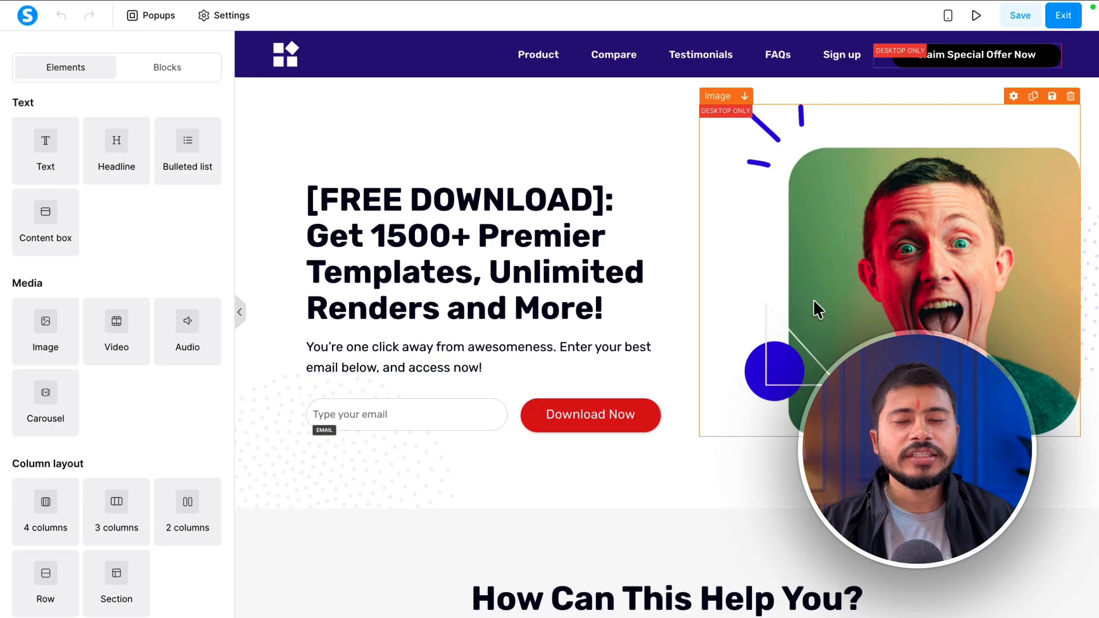
scroll(650, 281, "down", 5)
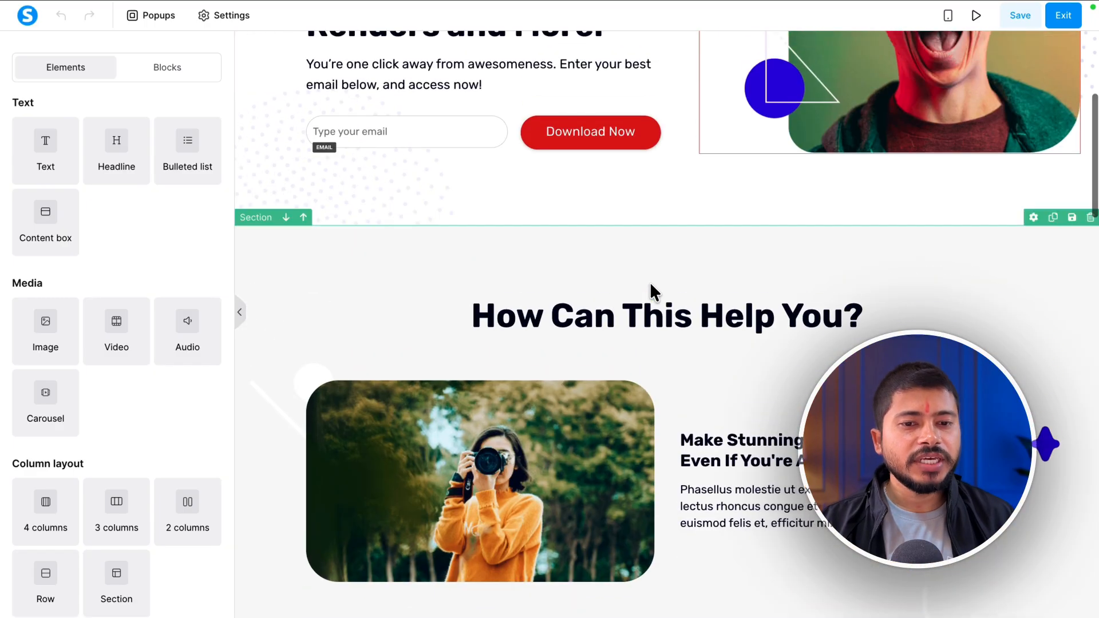
scroll(651, 281, "down", 5)
scroll(650, 283, "down", 15)
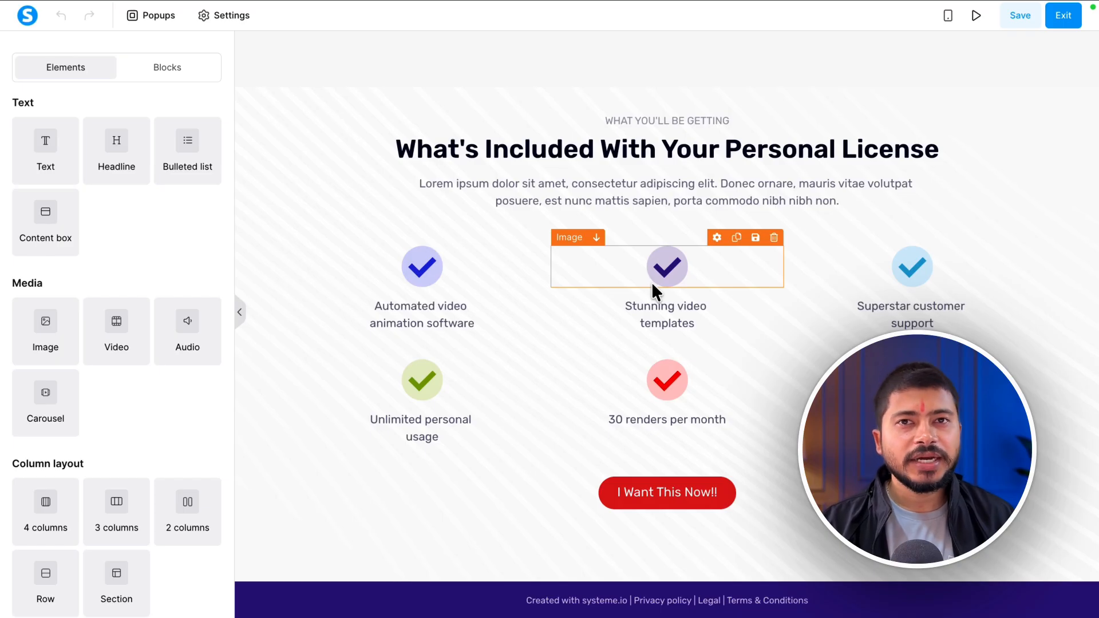
- Delete the navigation header section above the free download hero on the opt-in page
scroll(652, 282, "up", 15)
scroll(652, 287, "up", 5)
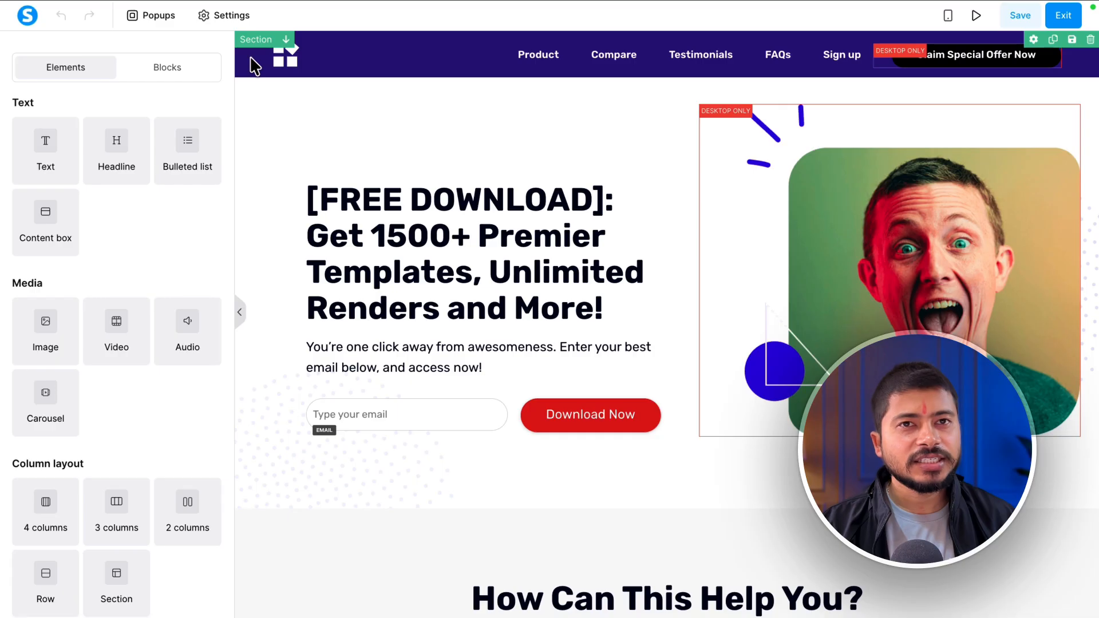
left_click(1090, 40)
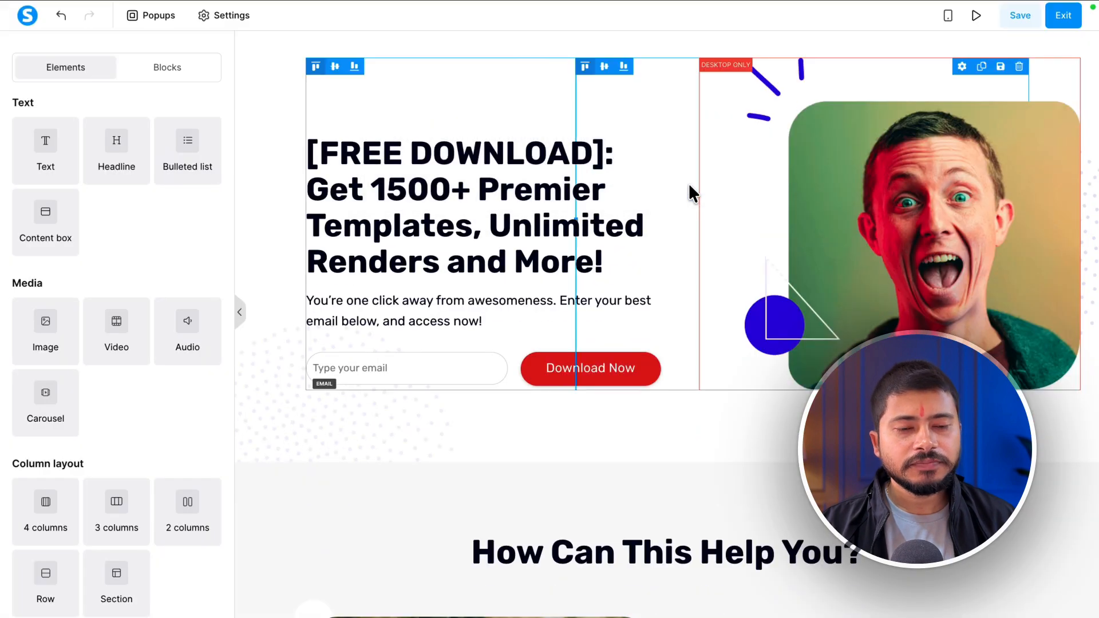
- Delete the "How Can This Help You?" section and the other content sections between the hero and the footer
scroll(689, 183, "down", 3)
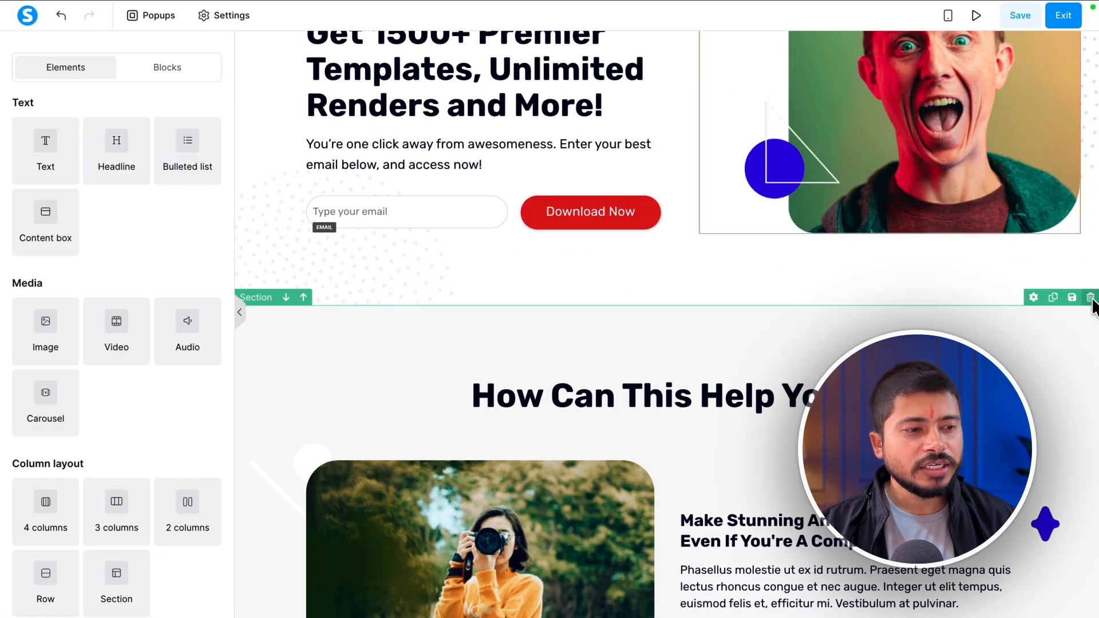
left_click(1090, 298)
left_click(692, 193)
left_click(1090, 191)
left_click(699, 191)
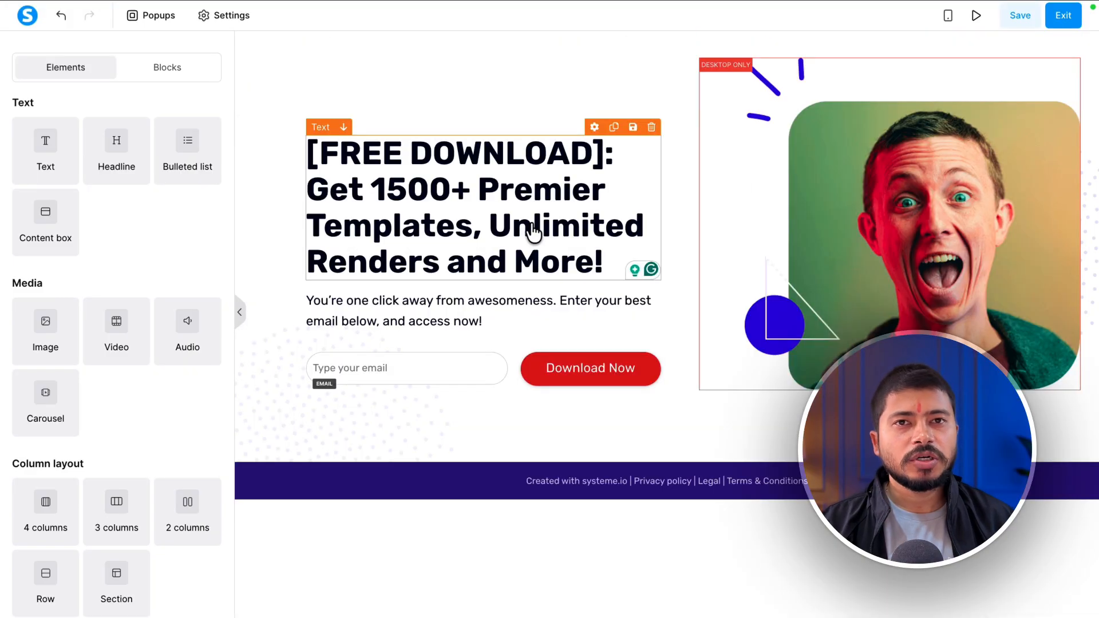
- Try a Video element between the hero section and the footer, and delete the video again
scroll(90, 197, "down", 5)
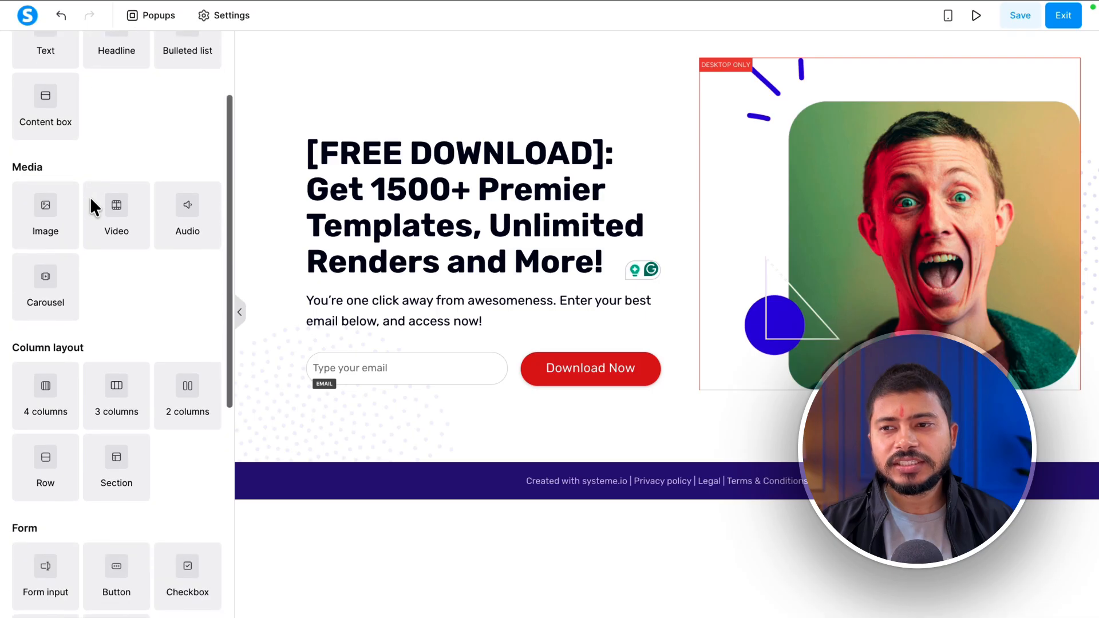
scroll(90, 197, "down", 3)
scroll(91, 206, "up", 10)
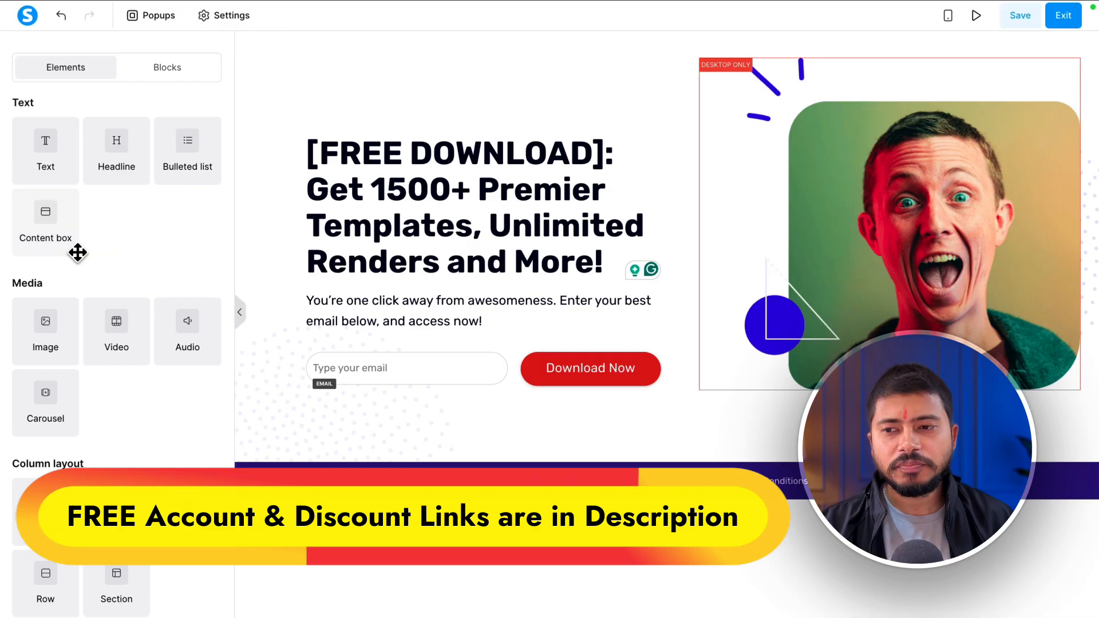
scroll(115, 206, "down", 3)
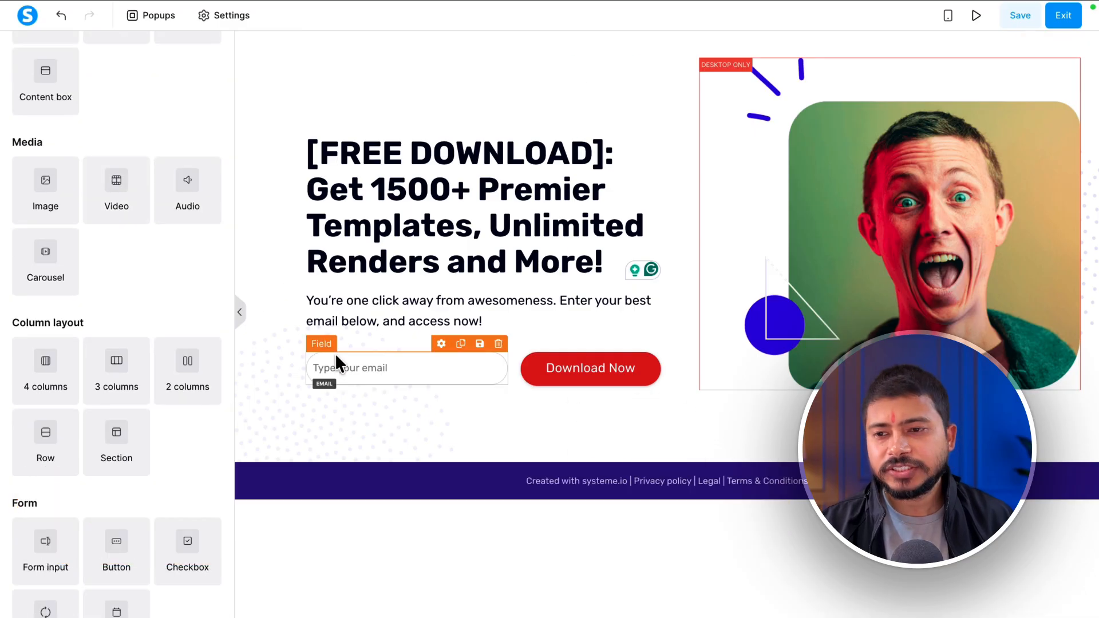
left_click_drag(104, 188, 619, 416)
scroll(620, 416, "down", 5)
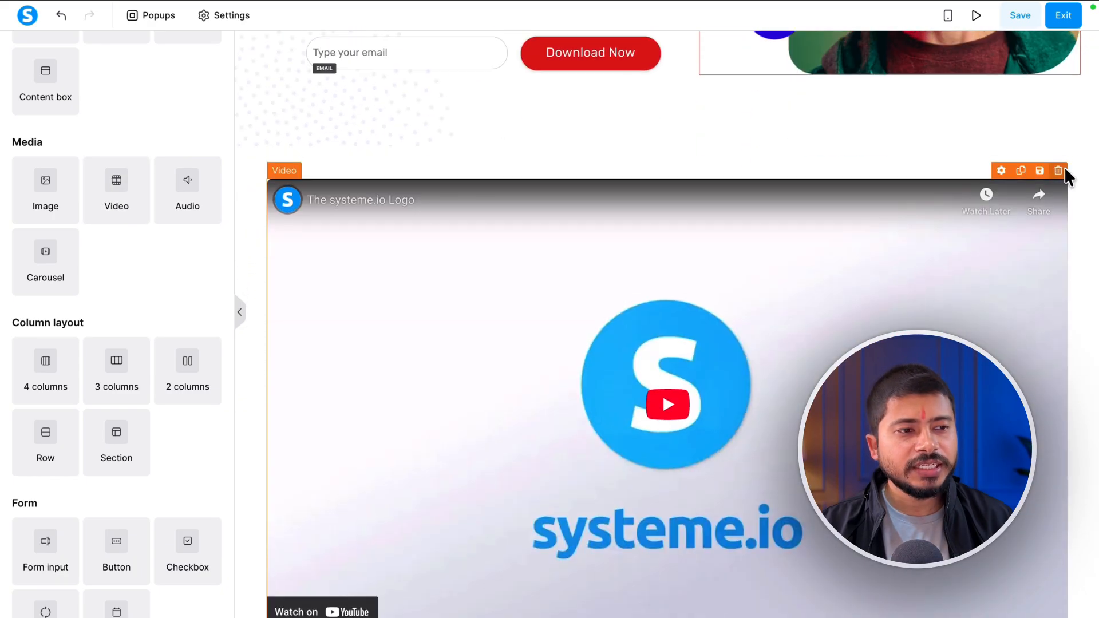
left_click(1059, 167)
left_click(693, 194)
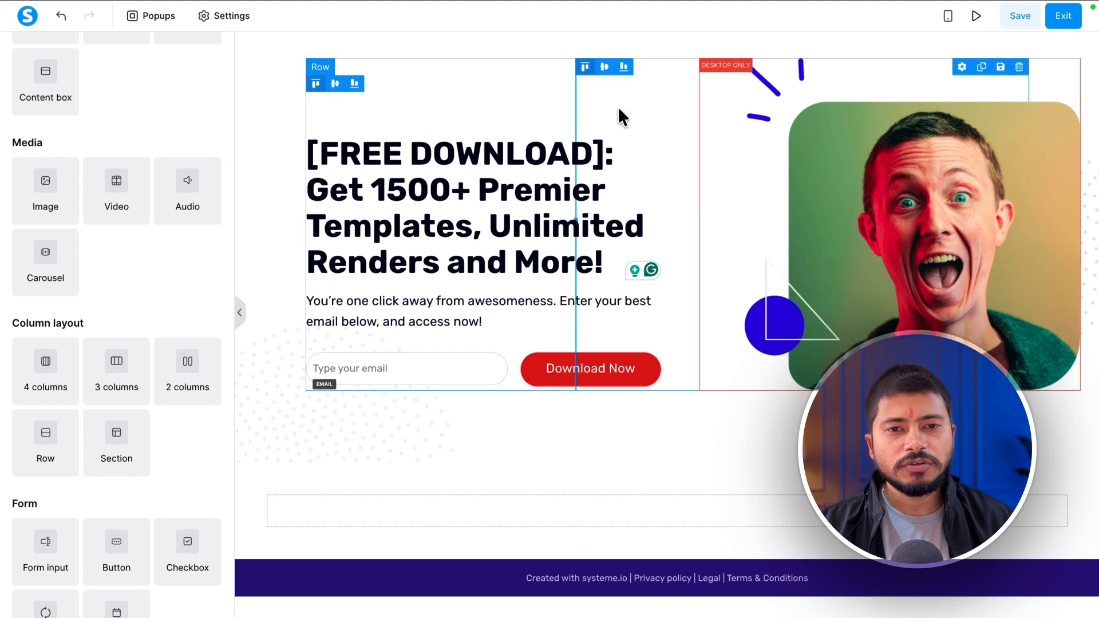
- Clear the hero headline's text and undo the deletion
triple_click(377, 179)
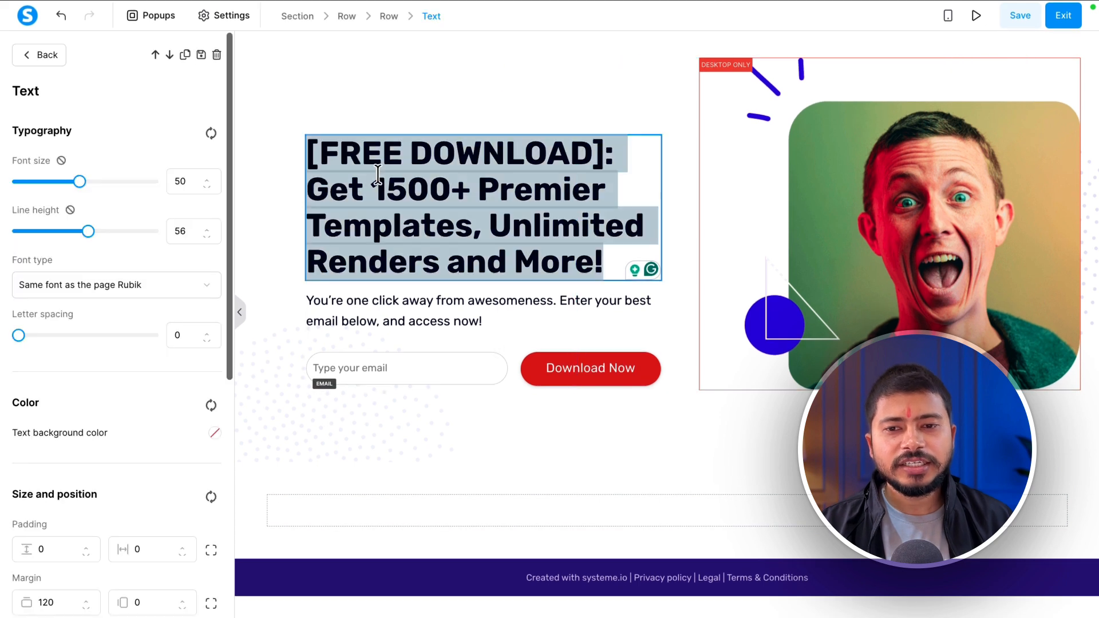
left_click(333, 168)
left_click_drag(310, 157, 617, 275)
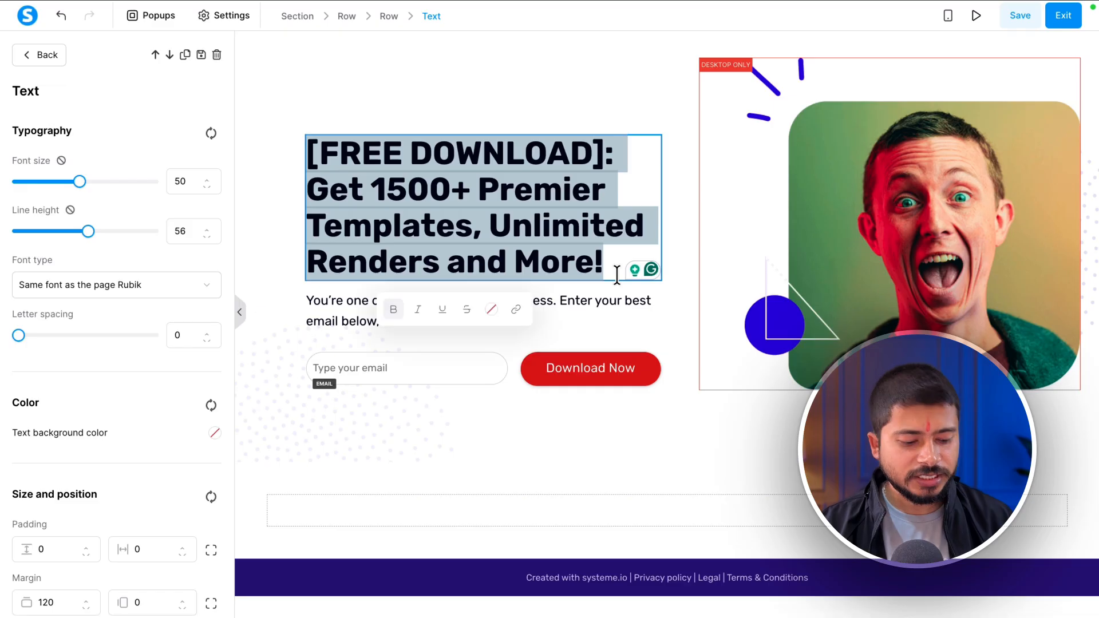
key("BackSpace")
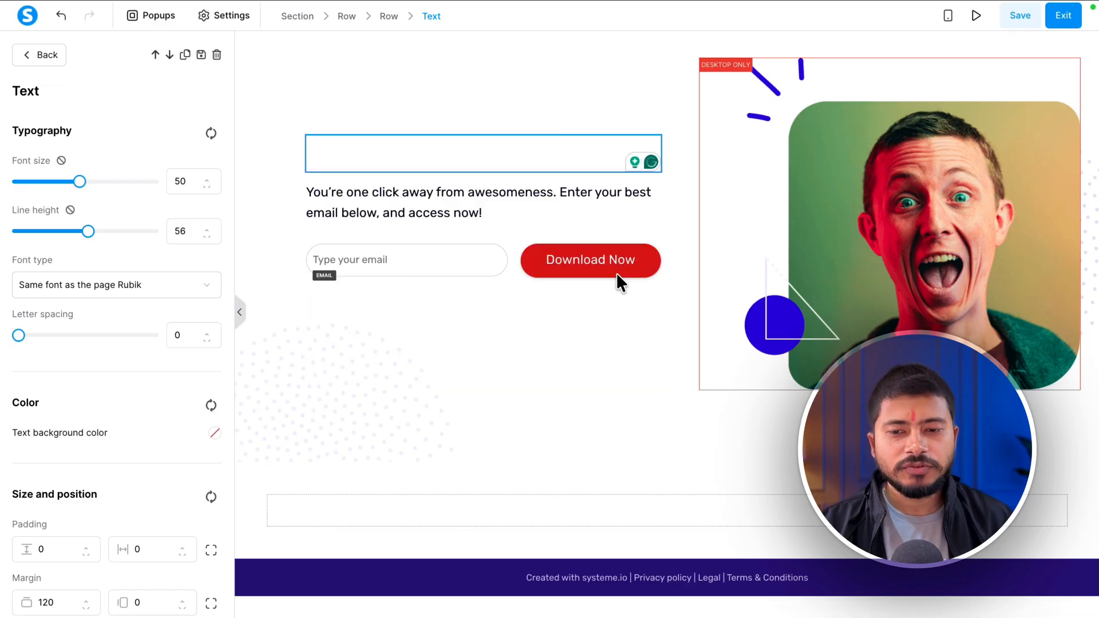
key("ctrl+z")
left_click(573, 91)
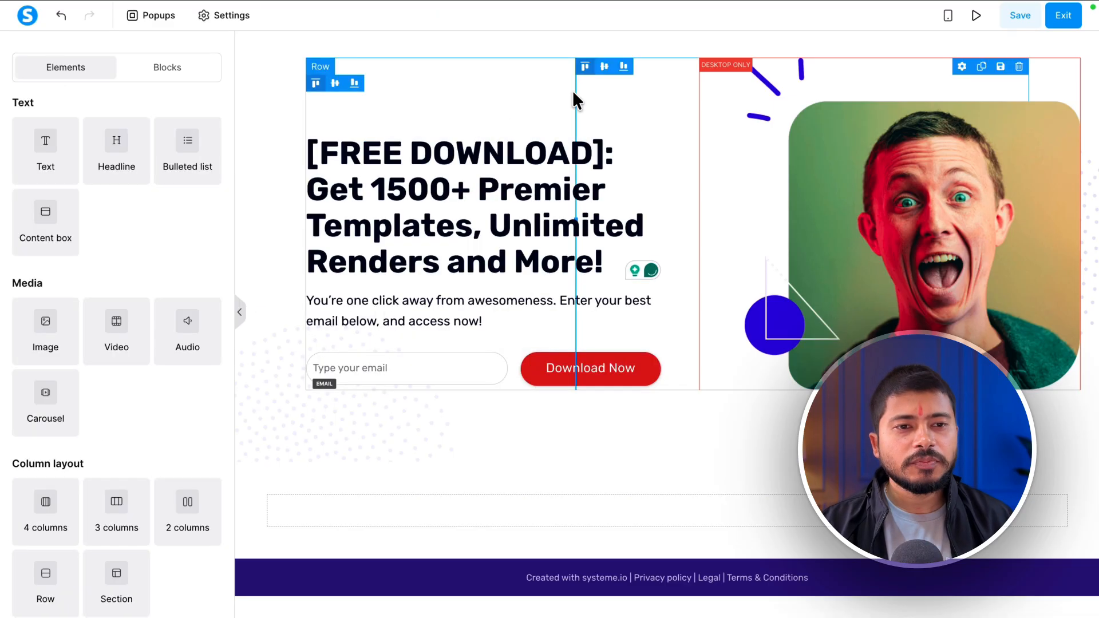
- Set the hero image's size to 445
left_click(894, 207)
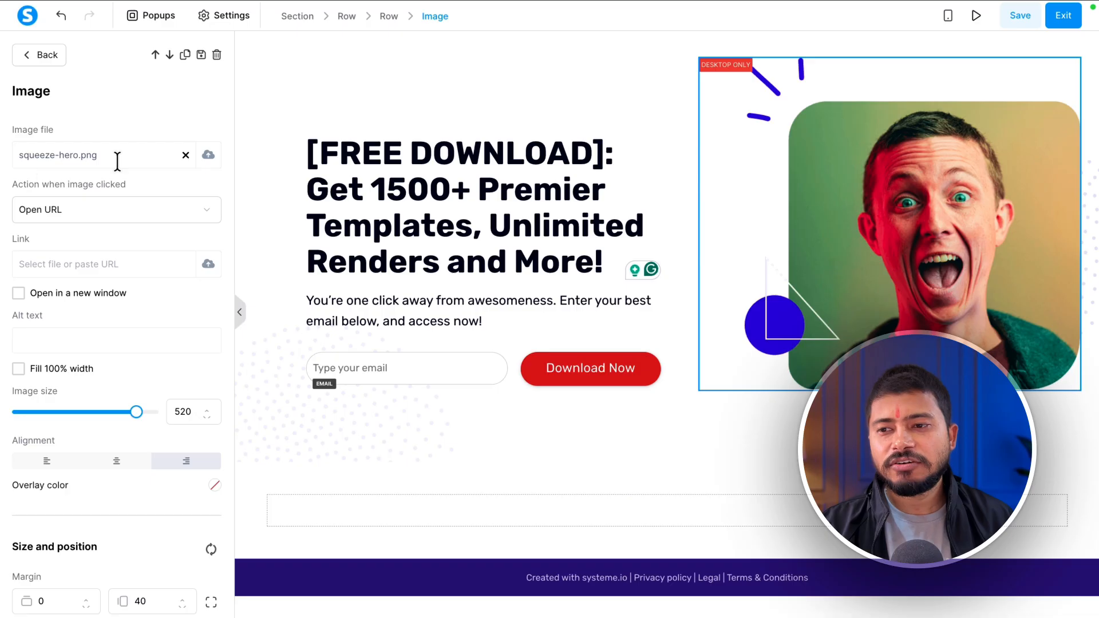
scroll(112, 309, "down", 10)
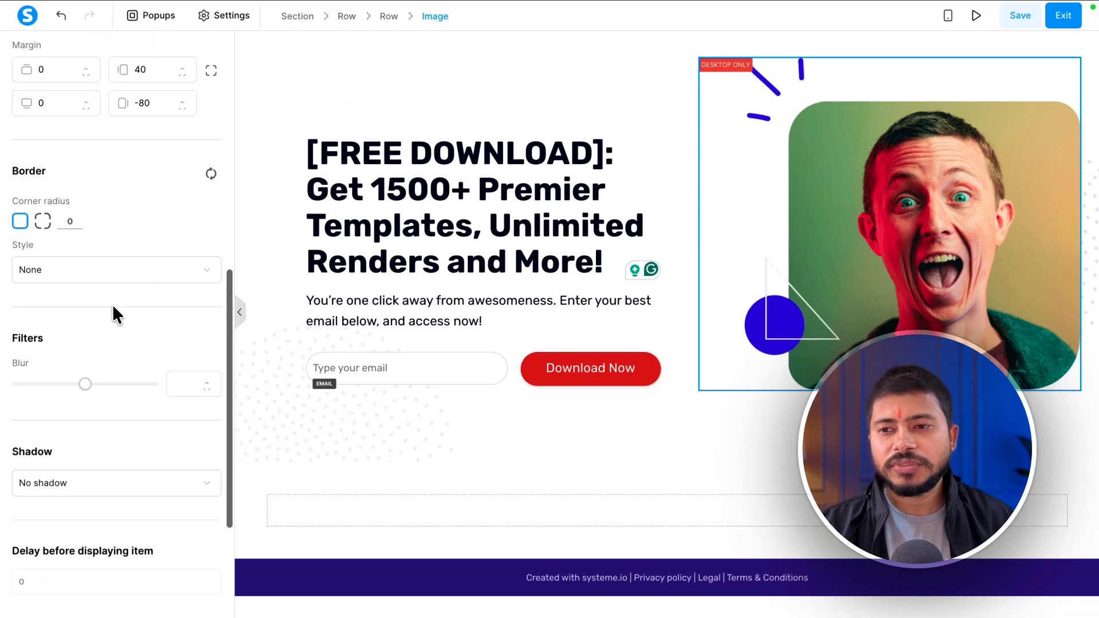
scroll(112, 304, "up", 5)
mouse_move(135, 186)
left_mouse_down()
mouse_move(77, 186)
mouse_move(120, 184)
left_mouse_up()
scroll(113, 194, "up", 4)
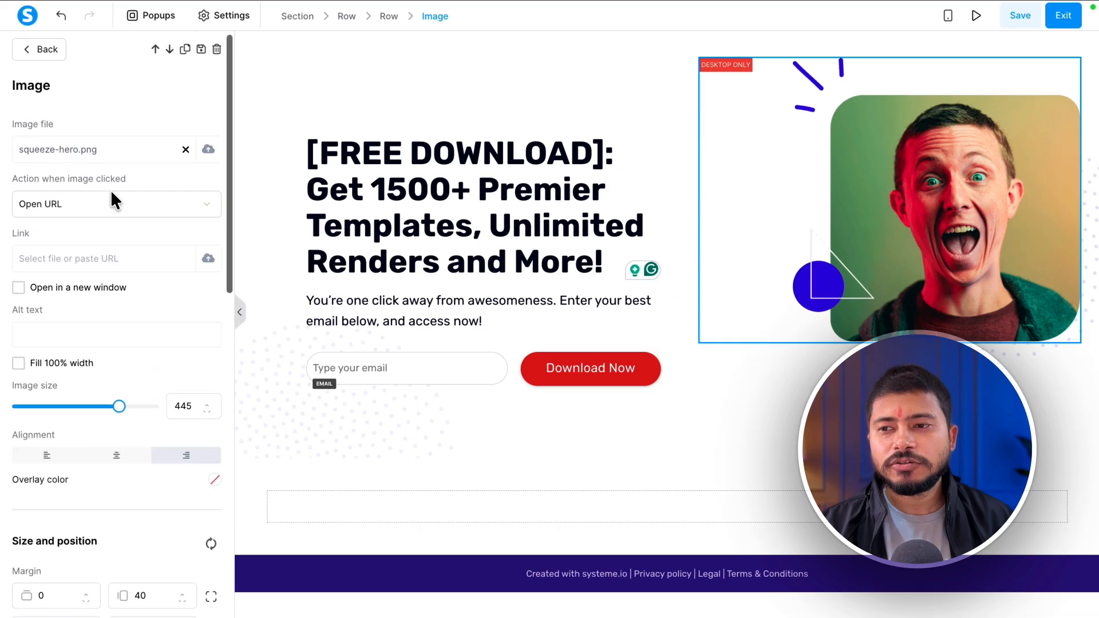
- Examine the upload options for the hero image file and close them without replacing the image
left_click(207, 151)
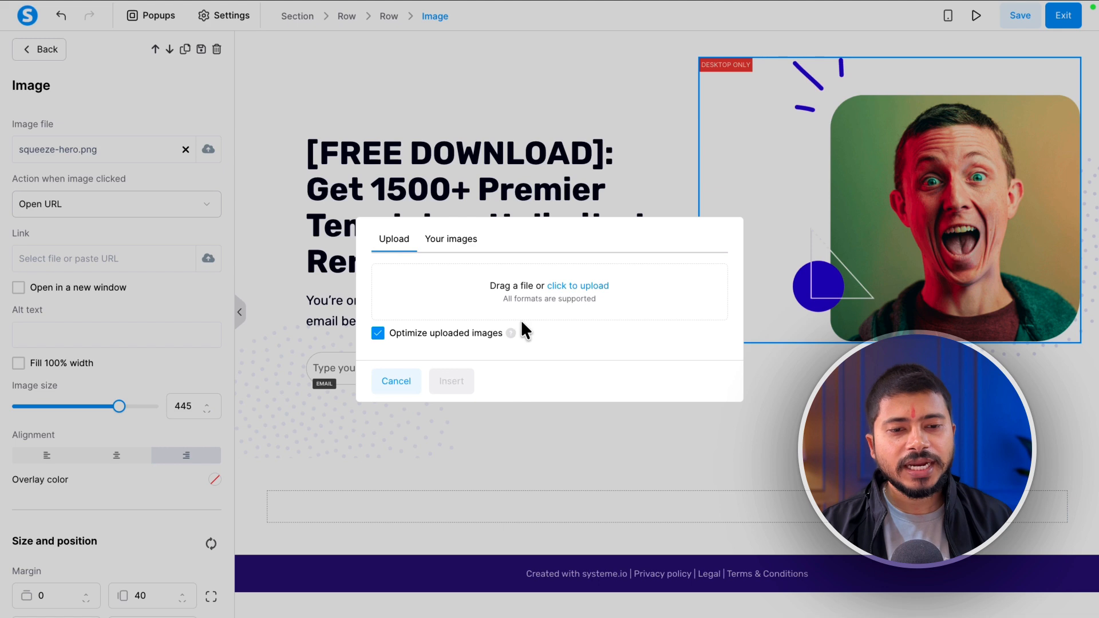
left_click(394, 382)
left_click(687, 449)
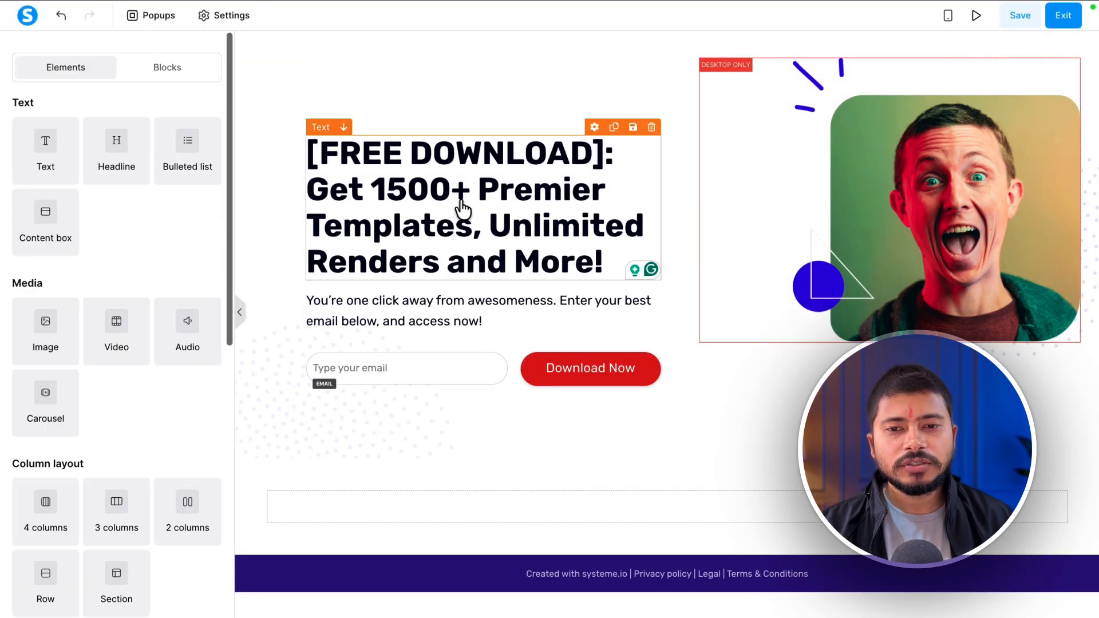
- Examine the hero headline's typography, color, spacing, alignment and visibility settings
triple_click(440, 189)
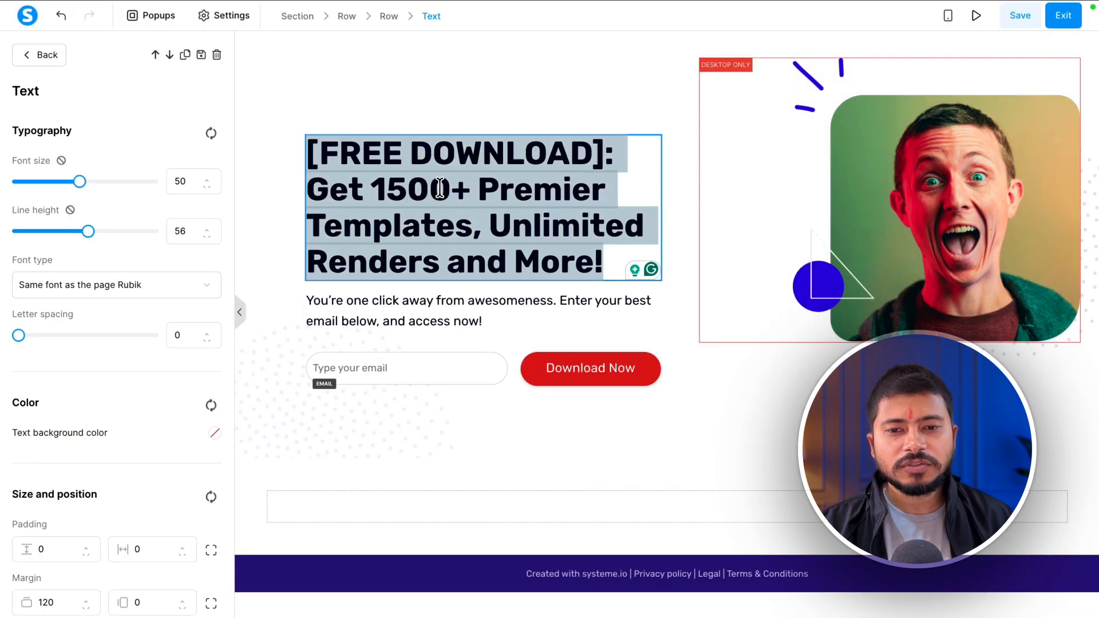
left_click(369, 177)
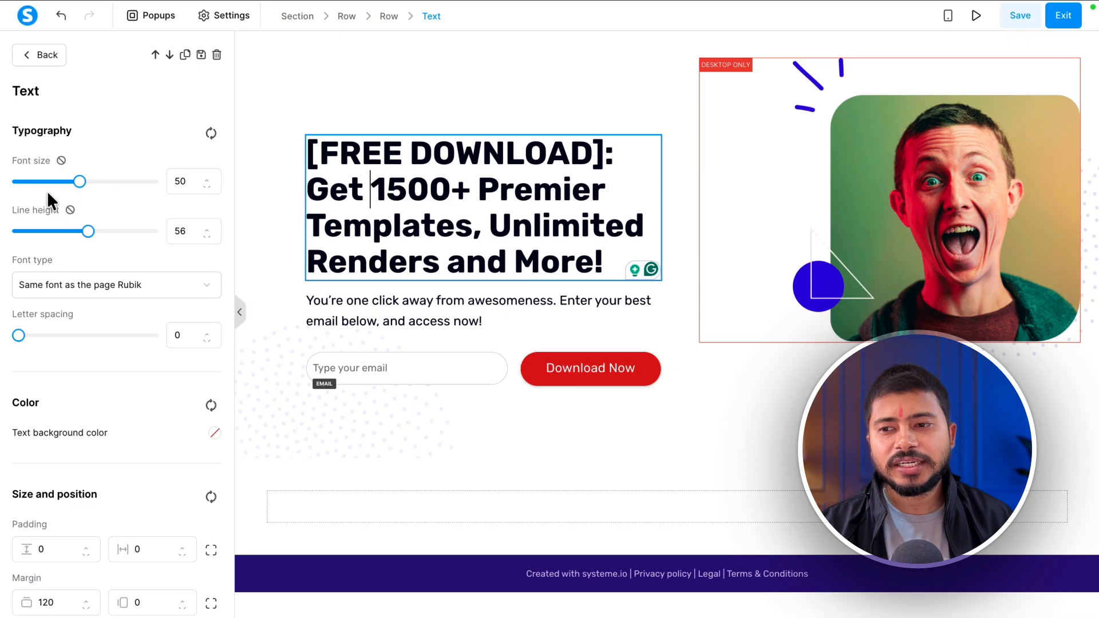
mouse_move(80, 182)
left_mouse_down()
mouse_move(93, 182)
mouse_move(79, 182)
left_mouse_up()
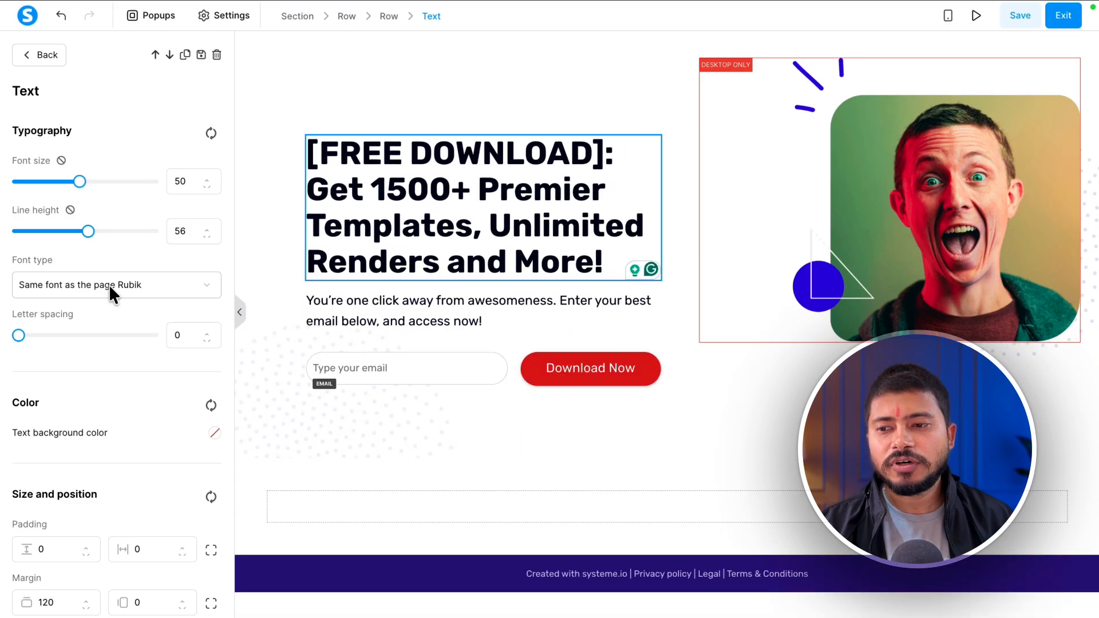
scroll(108, 284, "down", 3)
mouse_move(23, 248)
left_mouse_down()
mouse_move(59, 245)
mouse_move(8, 245)
left_mouse_up()
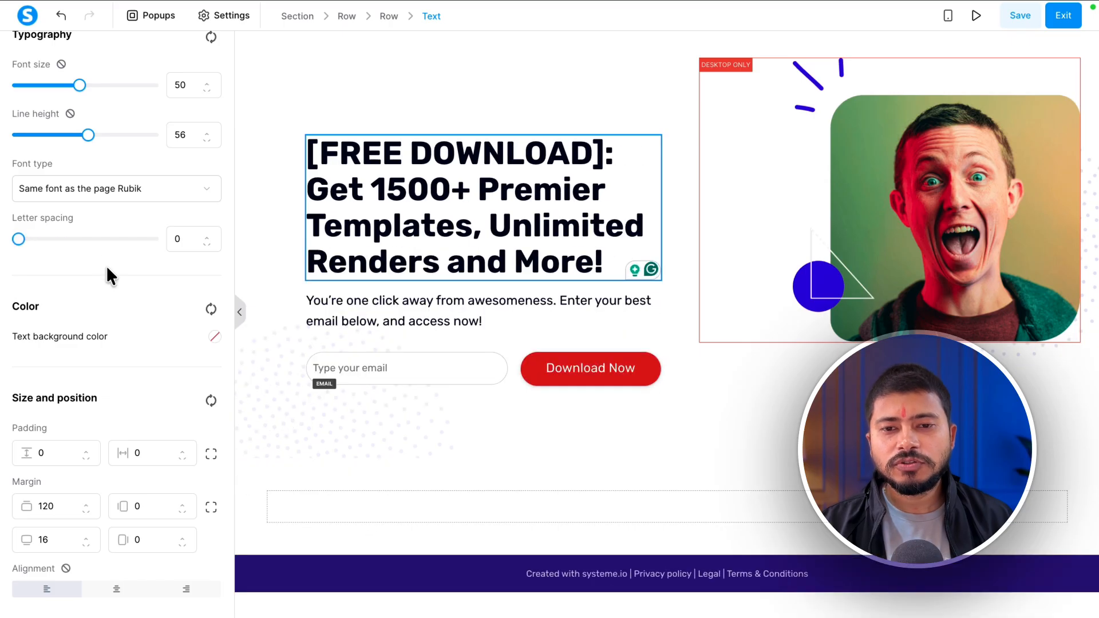
scroll(106, 265, "down", 5)
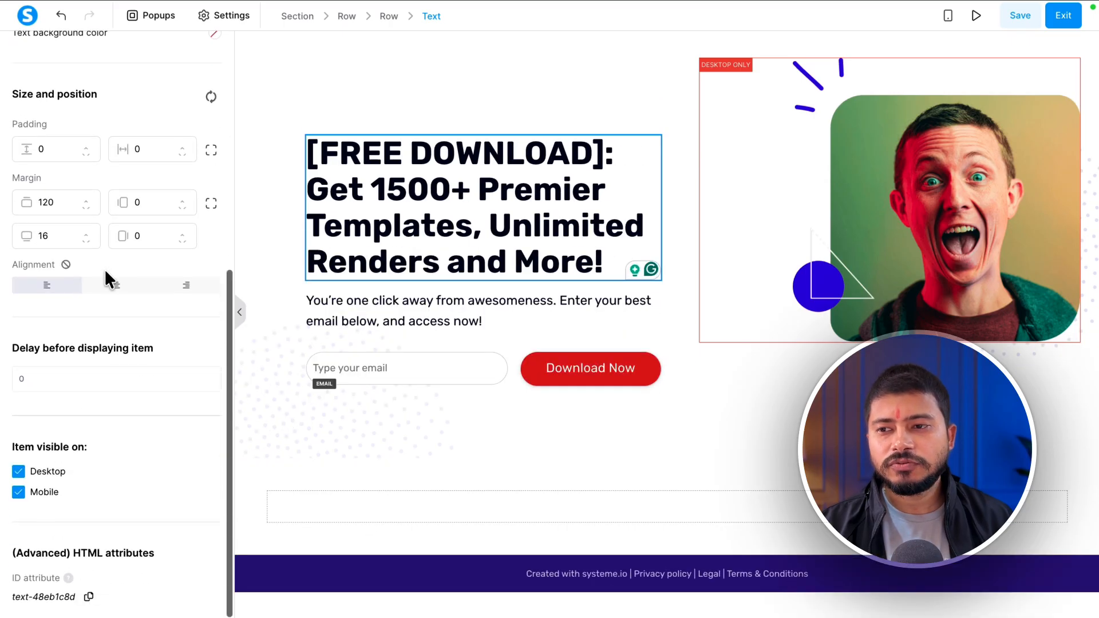
left_click(765, 368)
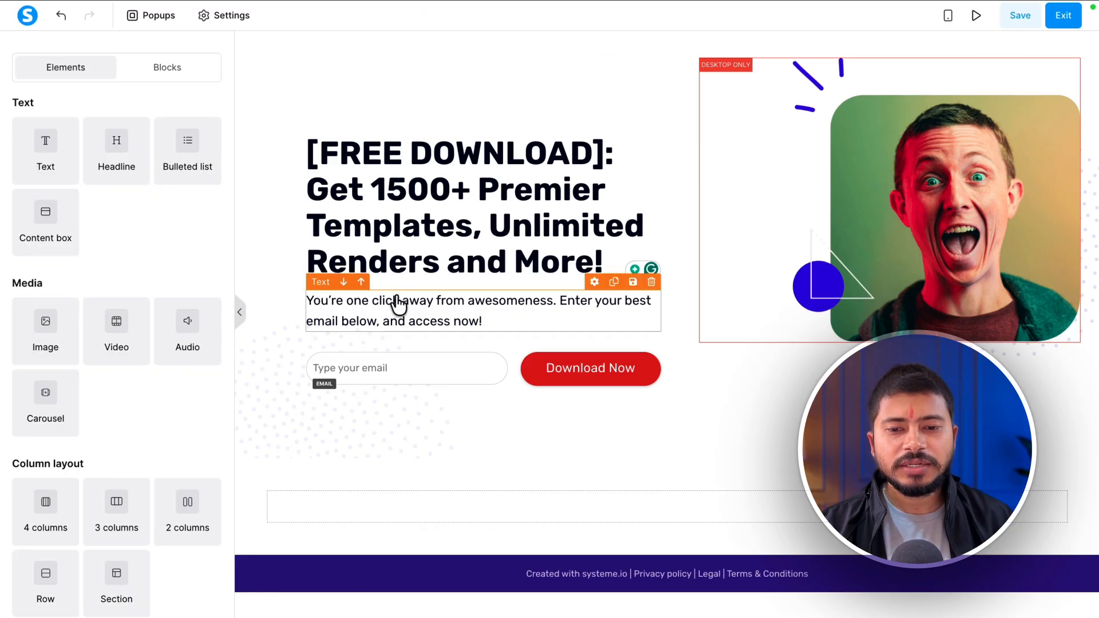
- Try a top margin of 80 on the text below the headline, and set it back to 0
left_click(371, 301)
scroll(102, 325, "down", 5)
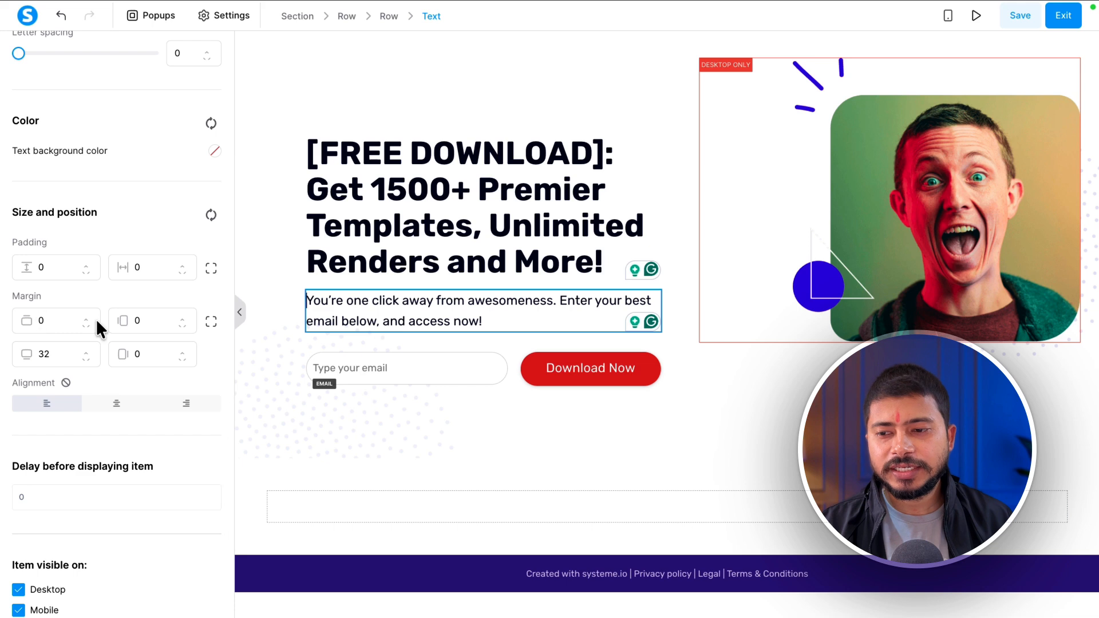
left_click(86, 325)
left_click_drag(54, 321, 20, 320)
type("80")
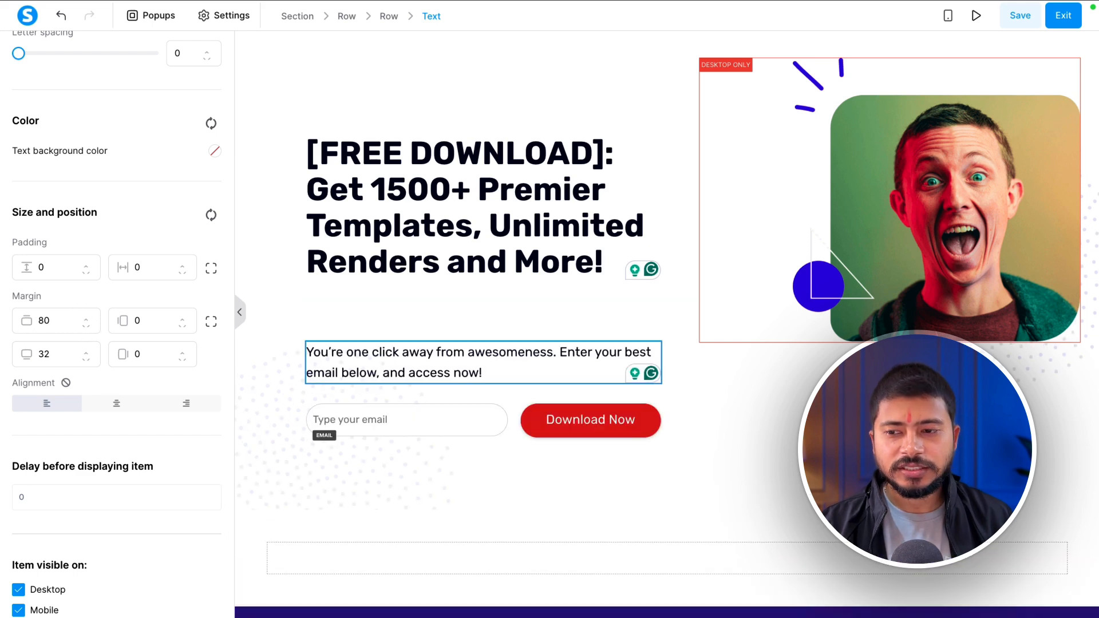
key("BackSpace")
type("0")
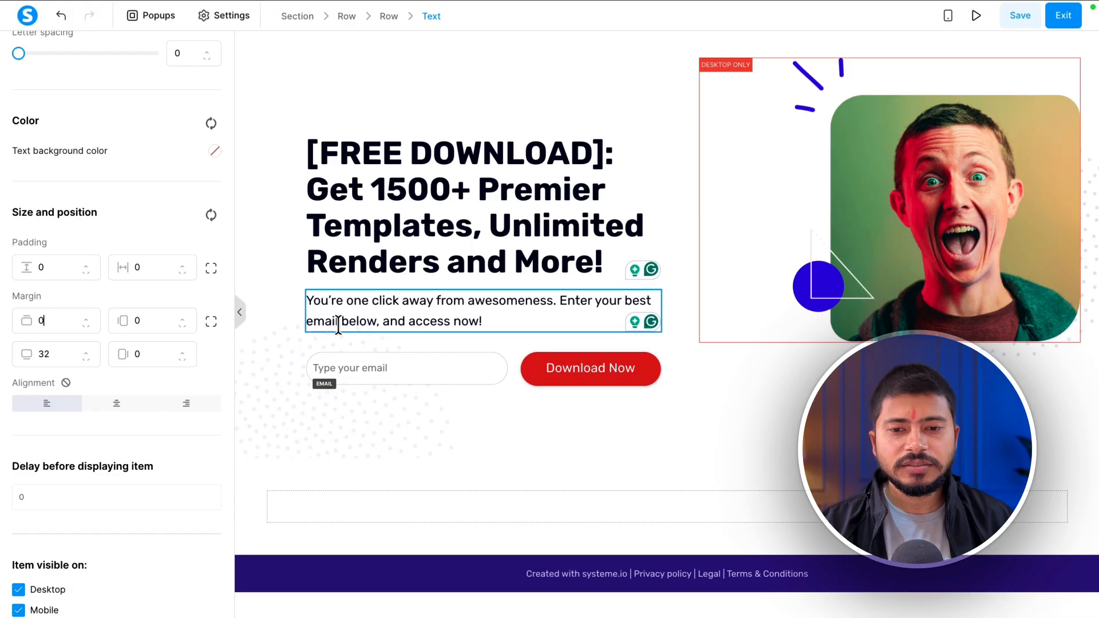
left_click(540, 439)
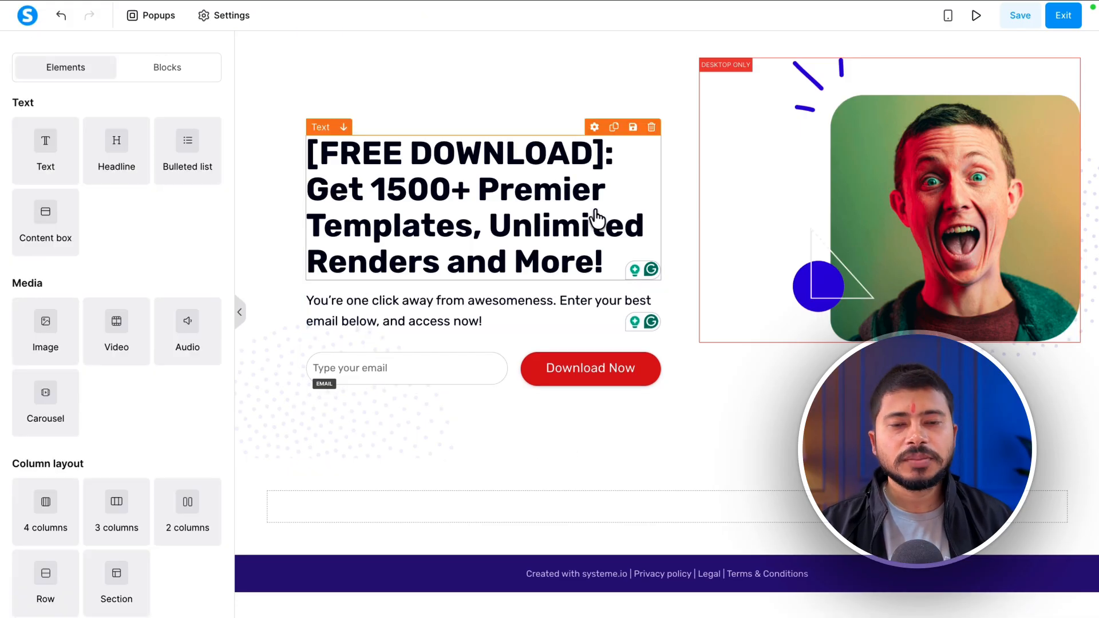
- Replace the hero headline with "Get the 30-Day Challenge Book to Lose Weight Without Exercise"
left_click(372, 192)
key("super+a")
left_click(309, 163)
left_click_drag(309, 163, 609, 251)
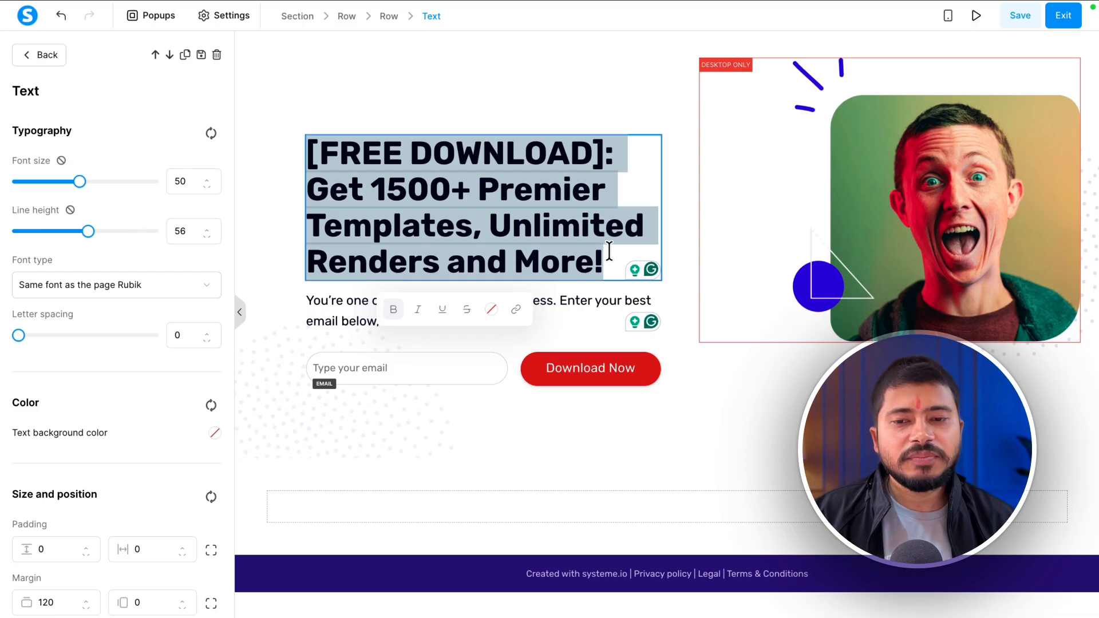
left_click(441, 98)
left_click(309, 159)
left_click(308, 158)
left_click_drag(310, 158, 643, 249)
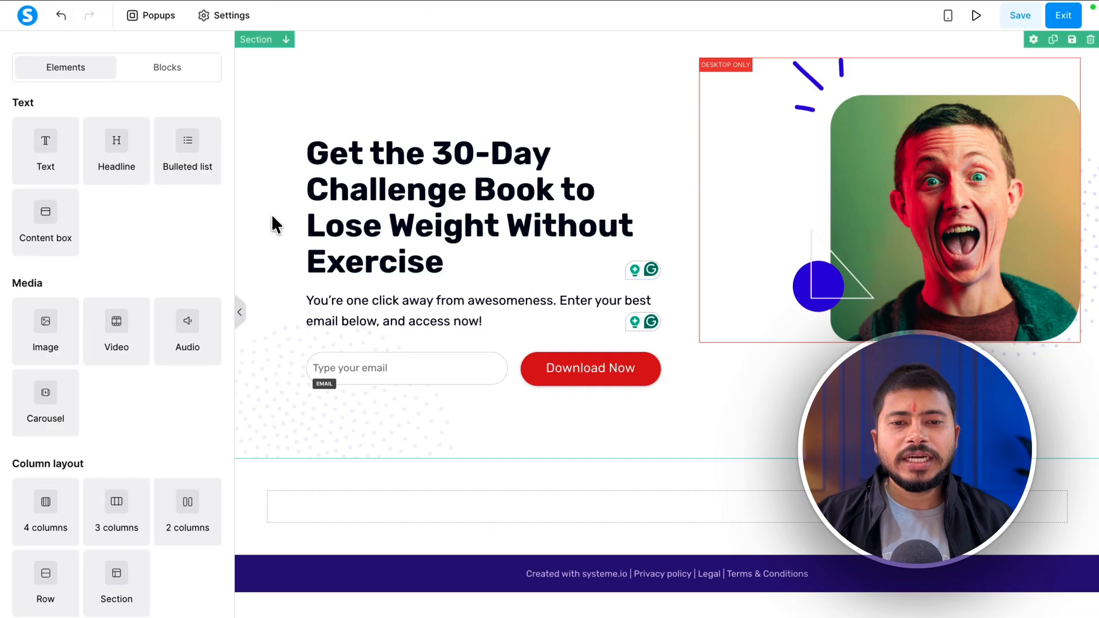
left_click(273, 215)
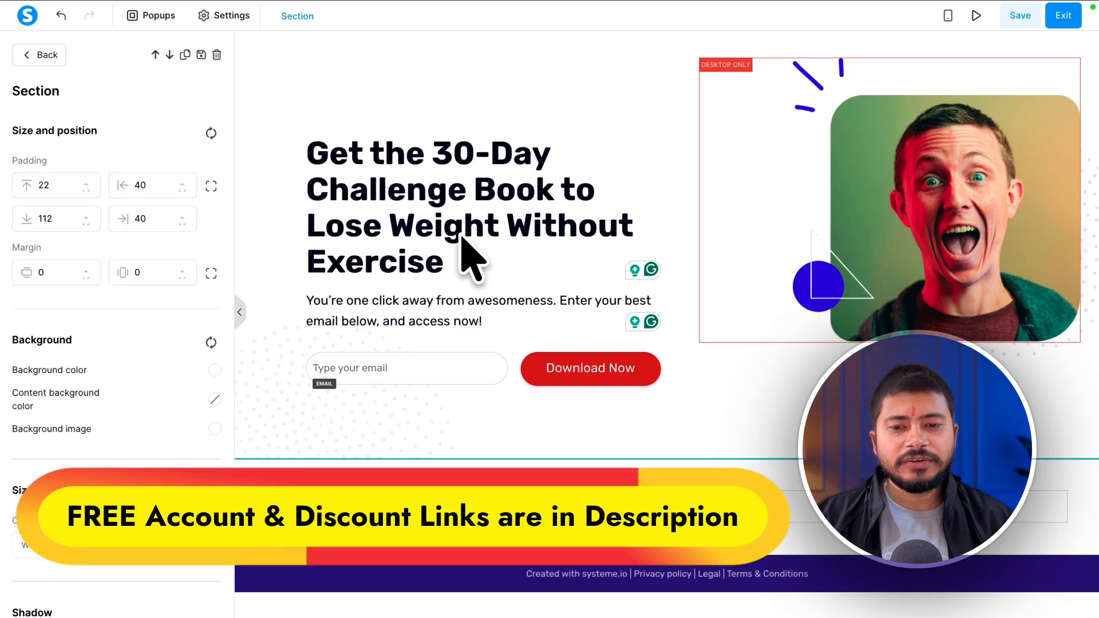
- Replace the text below the headline with "Provide your best email address to get access to this ebook."
left_click(357, 298)
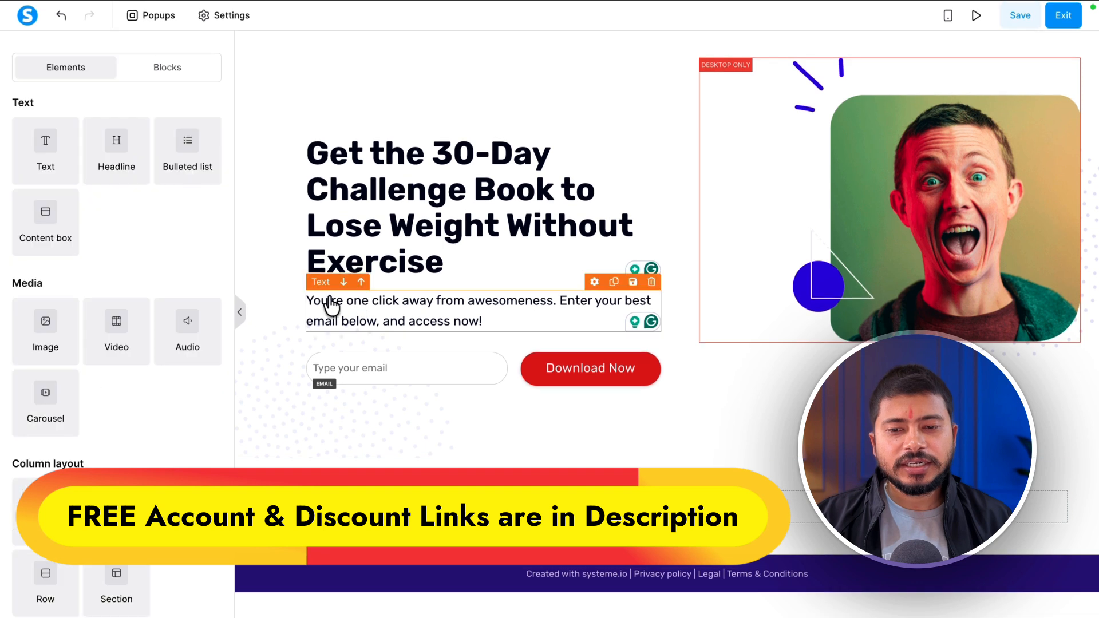
left_click(517, 328)
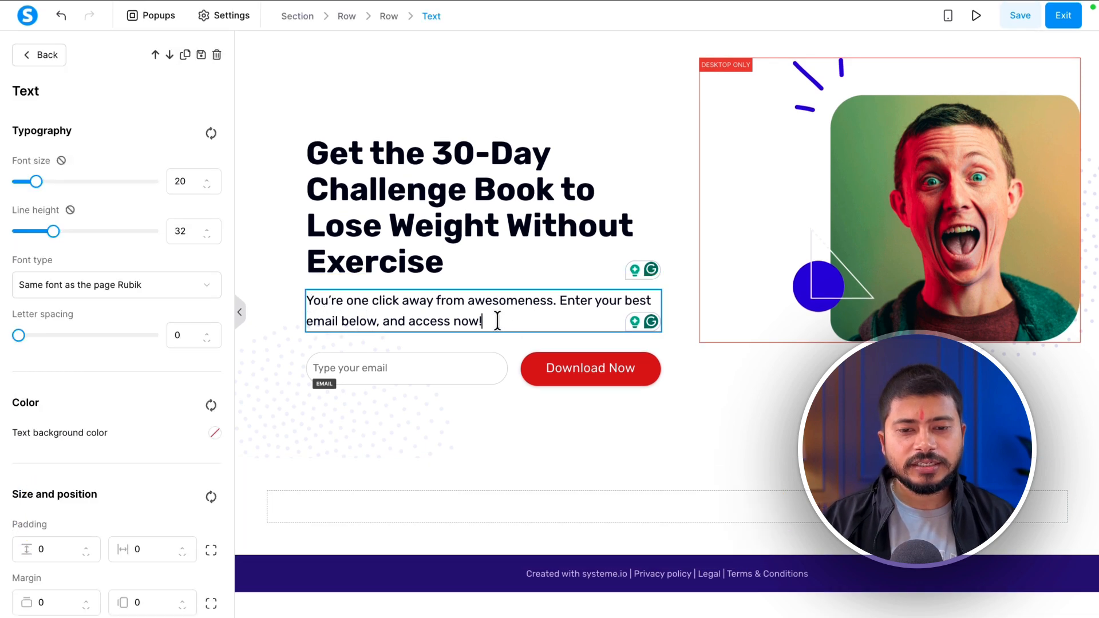
key("ctrl+a")
type("Provide you ")
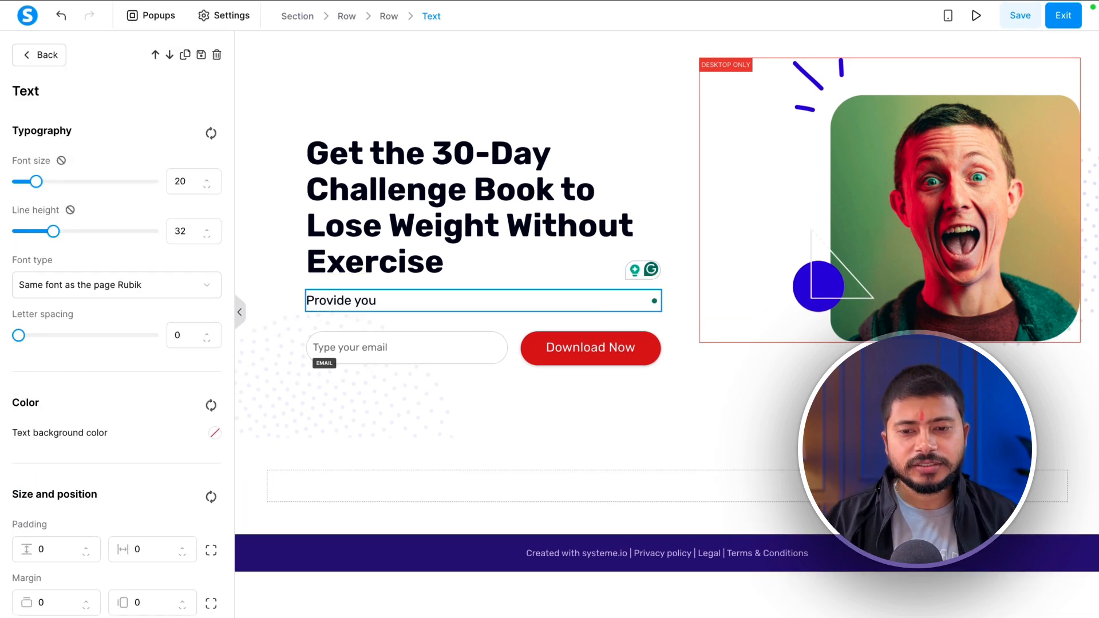
type("r best email address to get access to this e")
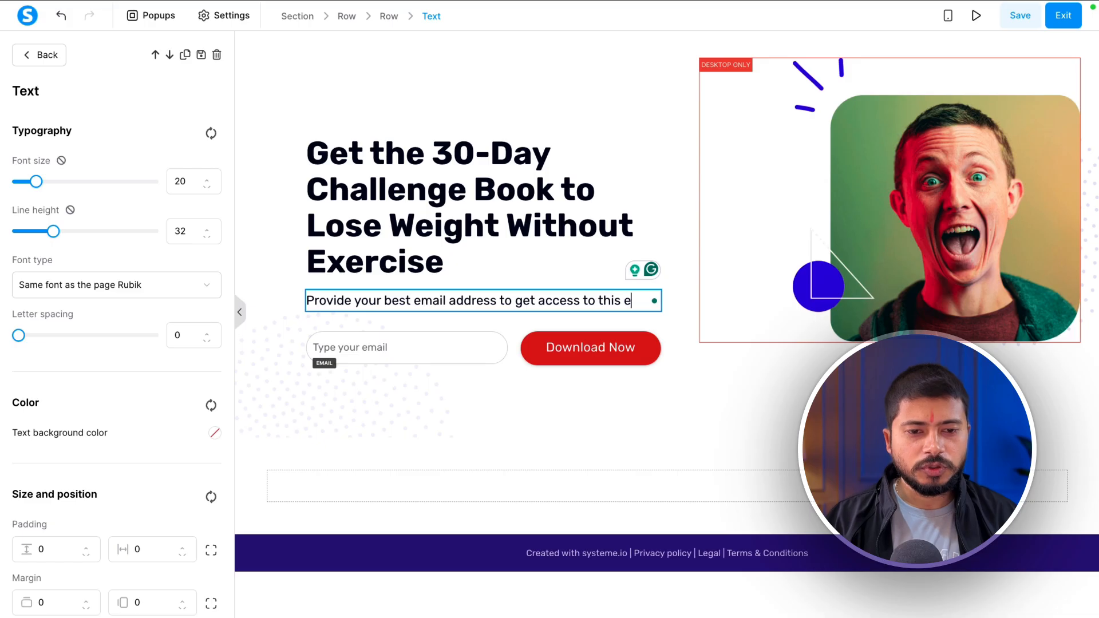
type("book.")
left_click(421, 448)
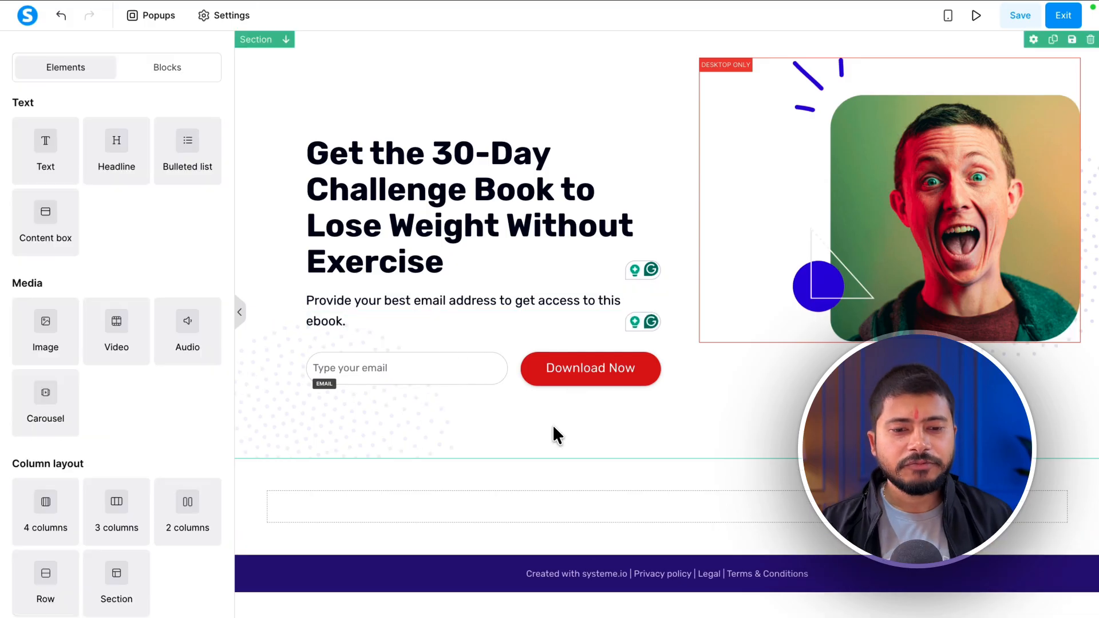
- Change the text of the opt-in form's "Download Now" button to "Yes, Send It"
left_click(534, 370)
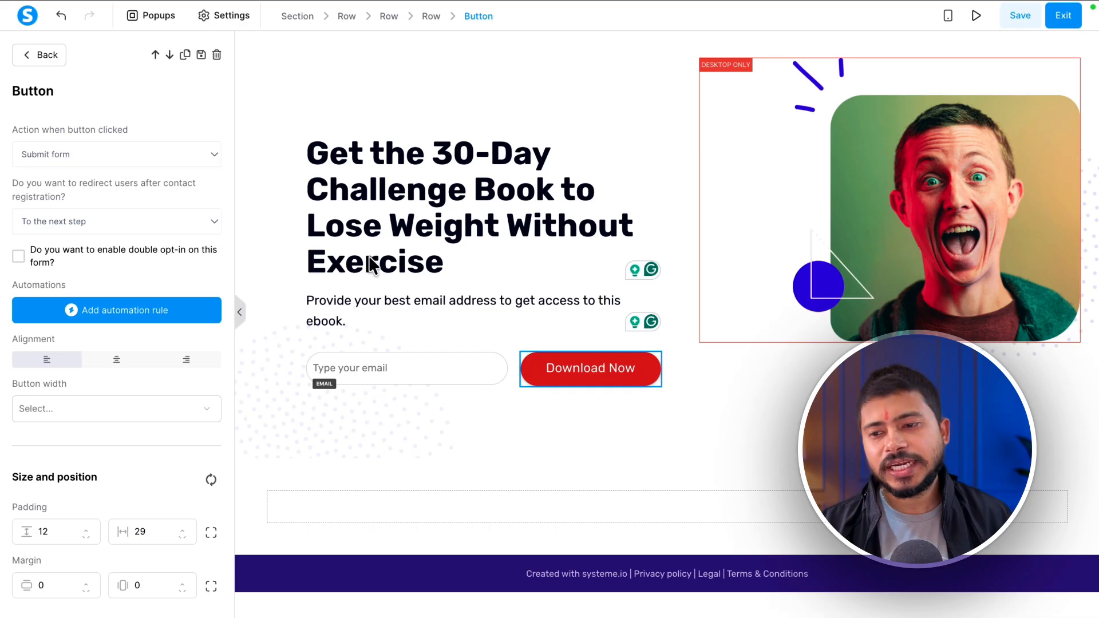
scroll(37, 267, "down", 8)
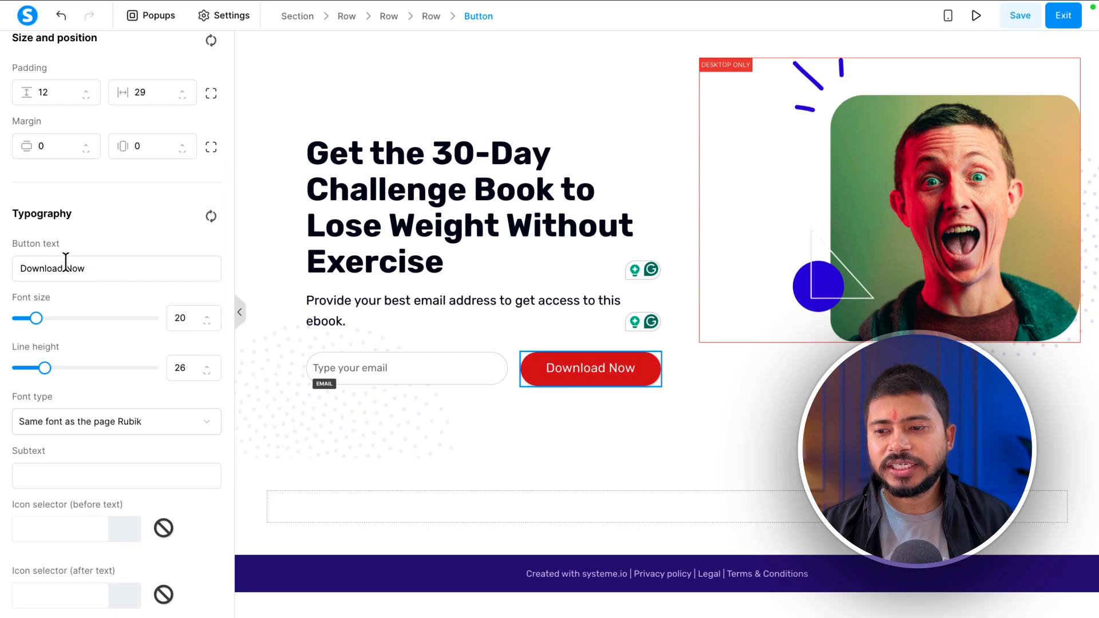
left_click_drag(96, 274, 3, 268)
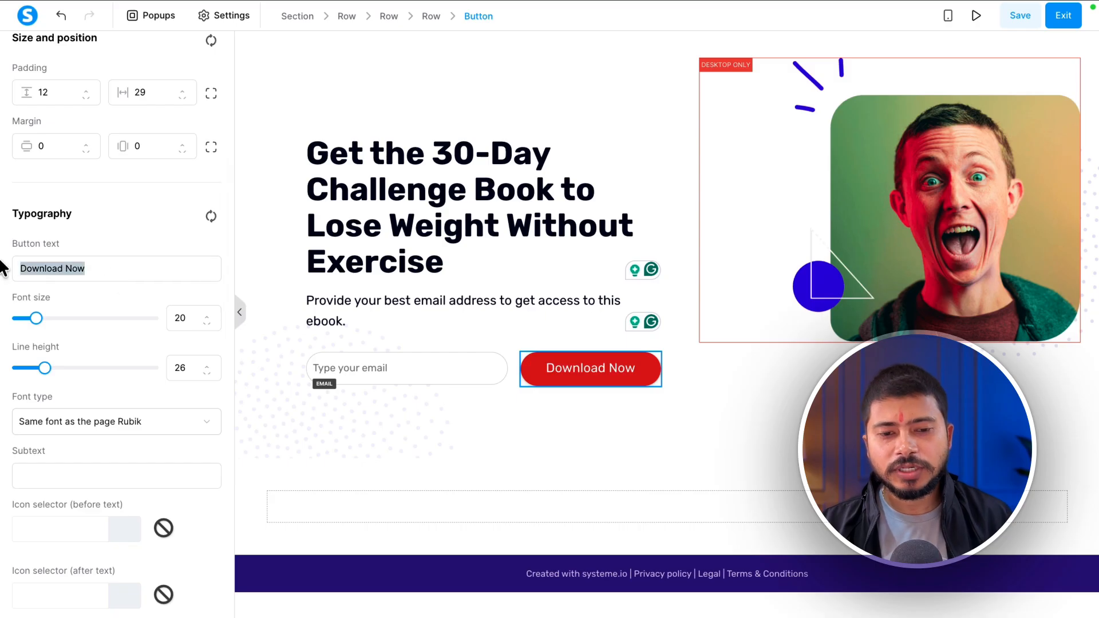
type("Yes, Send It")
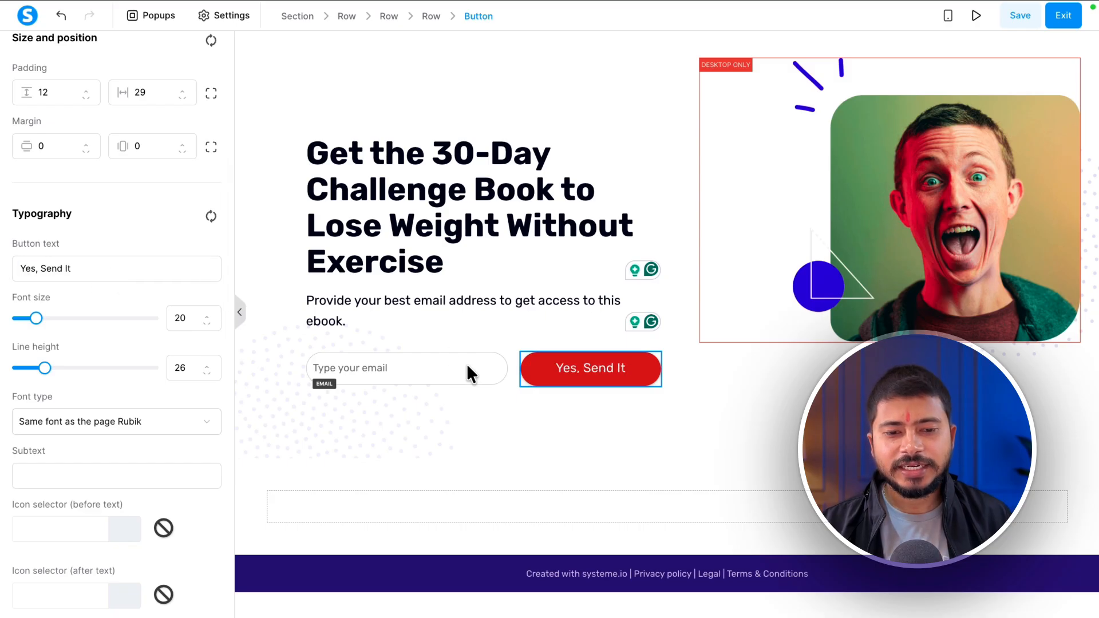
left_click(661, 494)
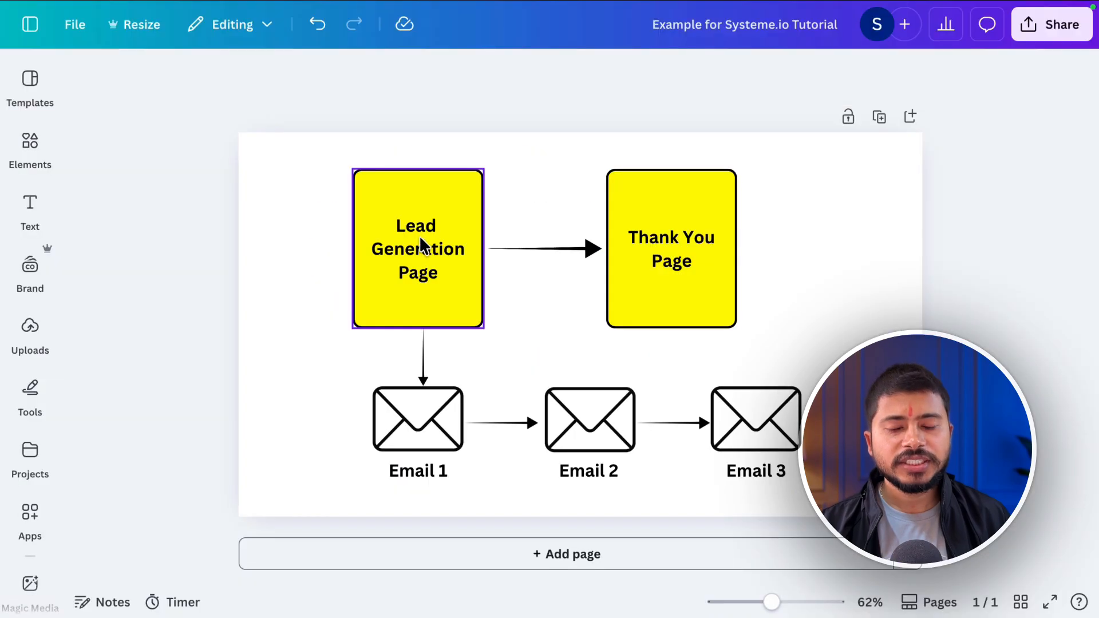
- Apply the free book "Thank You for Signing Up!" template to the Thank You / Download Page step and open that page for editing
left_click(667, 265)
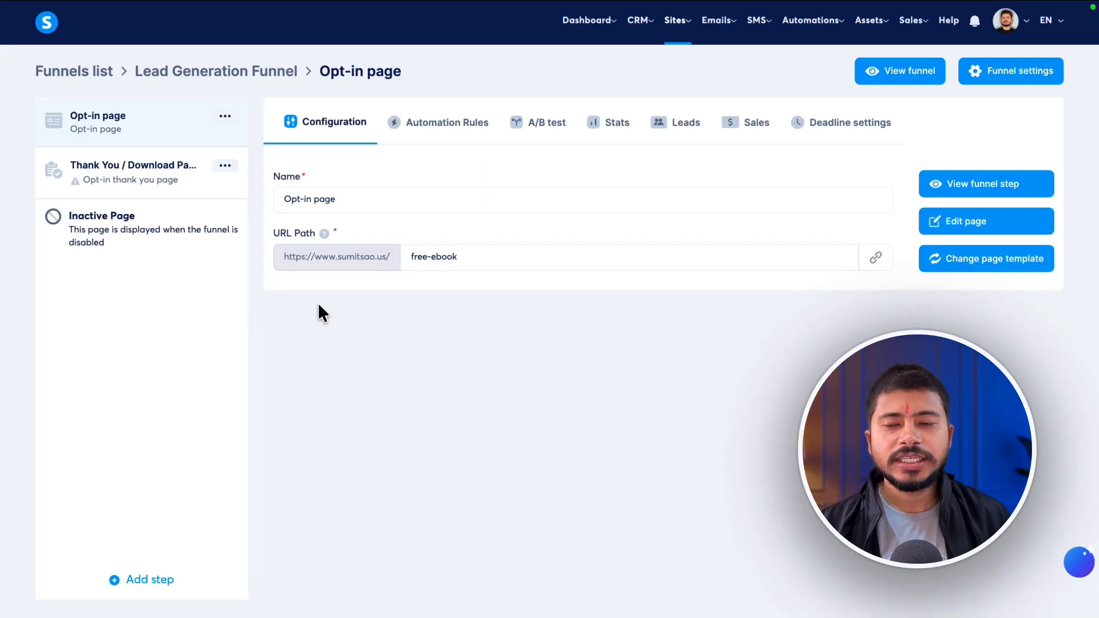
left_click(80, 171)
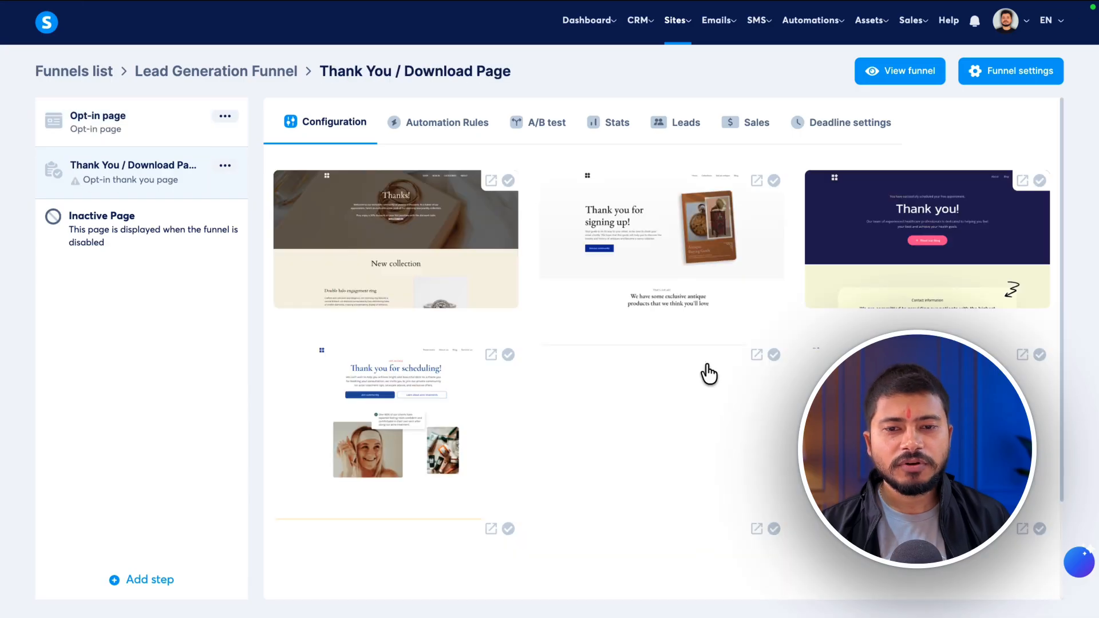
scroll(709, 375, "down", 2)
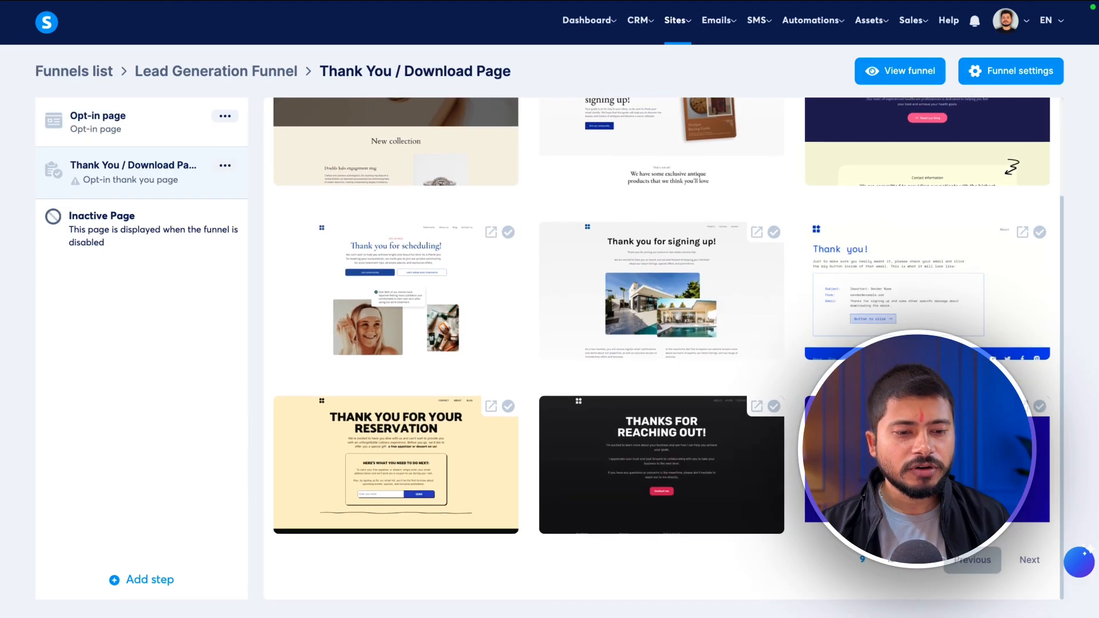
left_click(1028, 560)
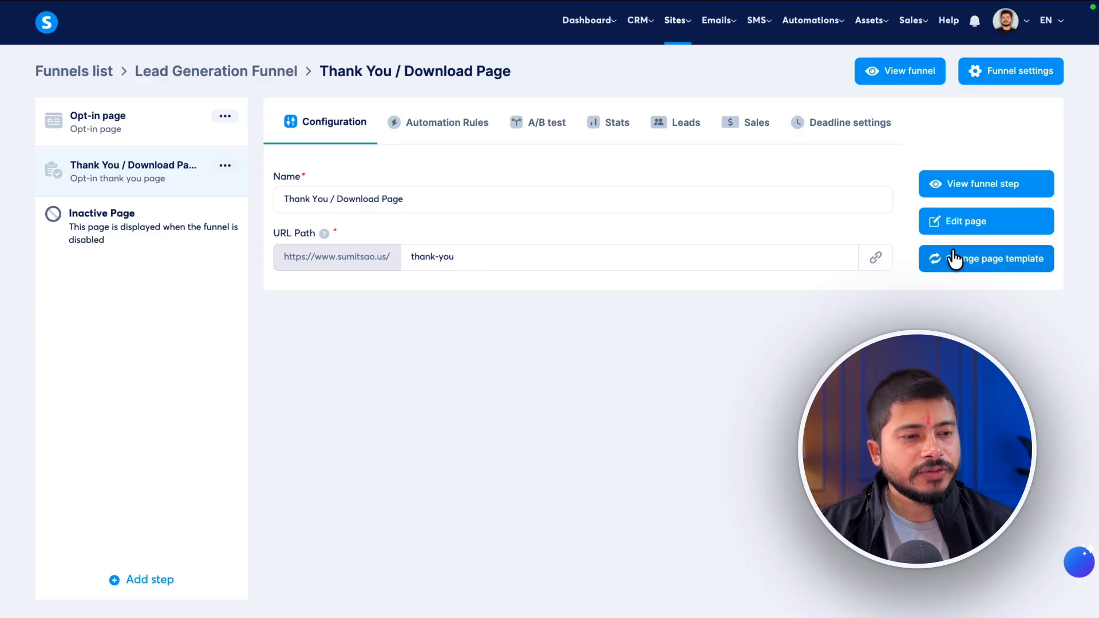
left_click(955, 225)
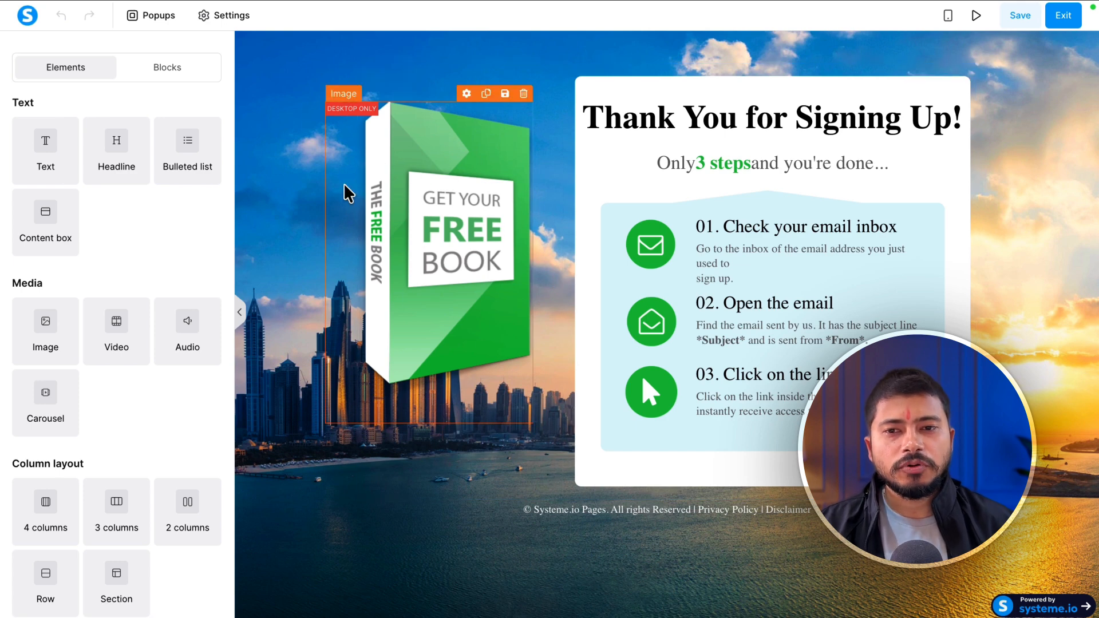
left_click(430, 211)
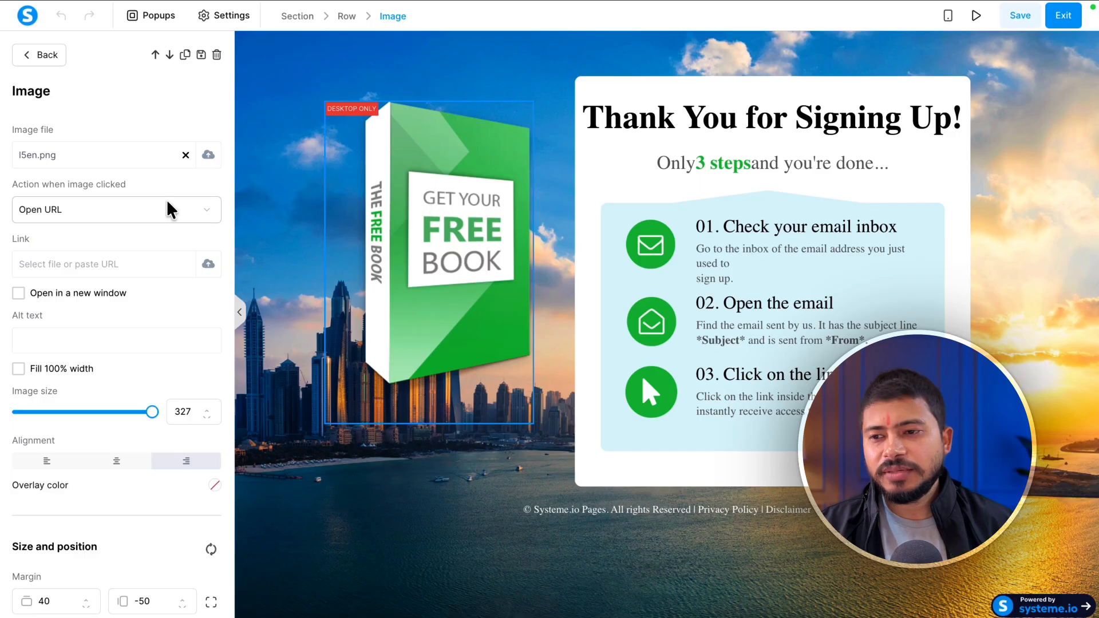
left_click(215, 159)
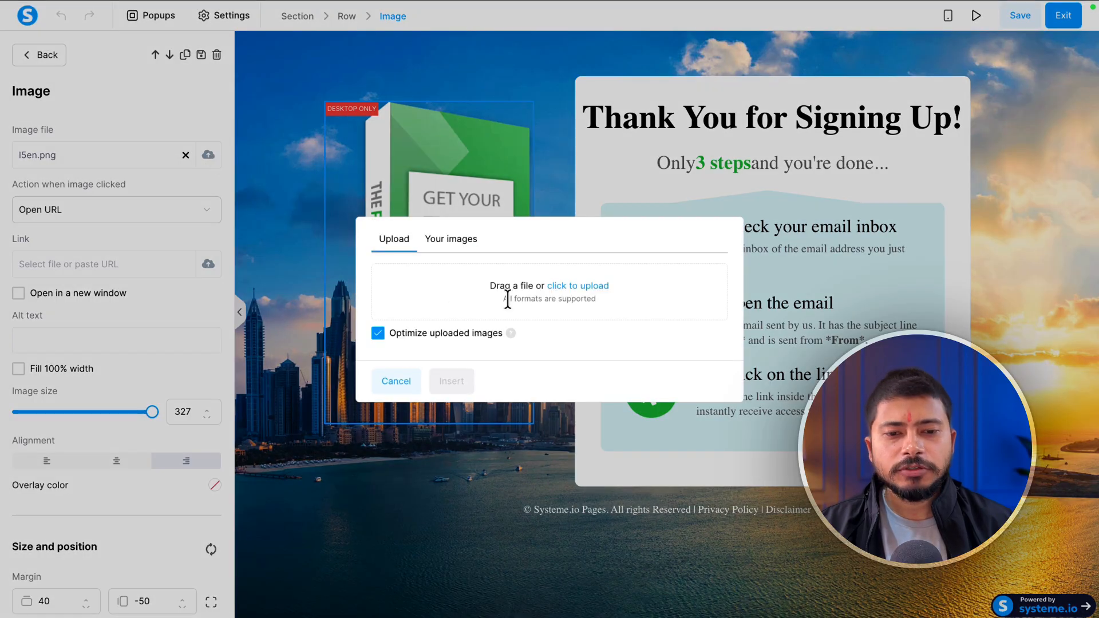
left_click(396, 382)
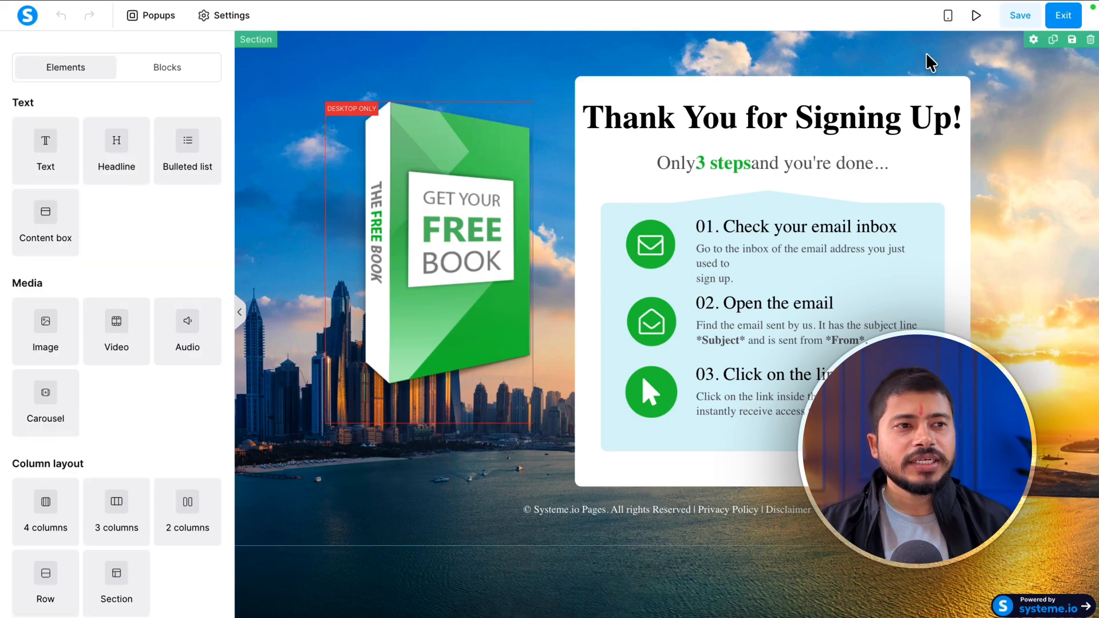
- Save the thank-you page and place a Video element near the footer below the three-step card
left_click(1024, 17)
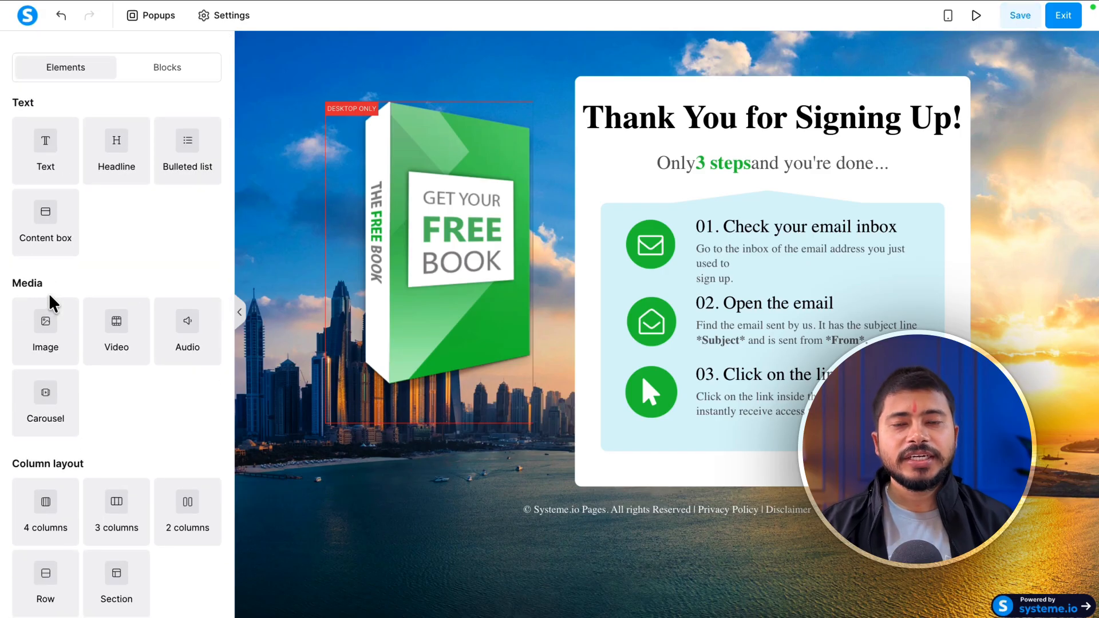
scroll(49, 293, "down", 3)
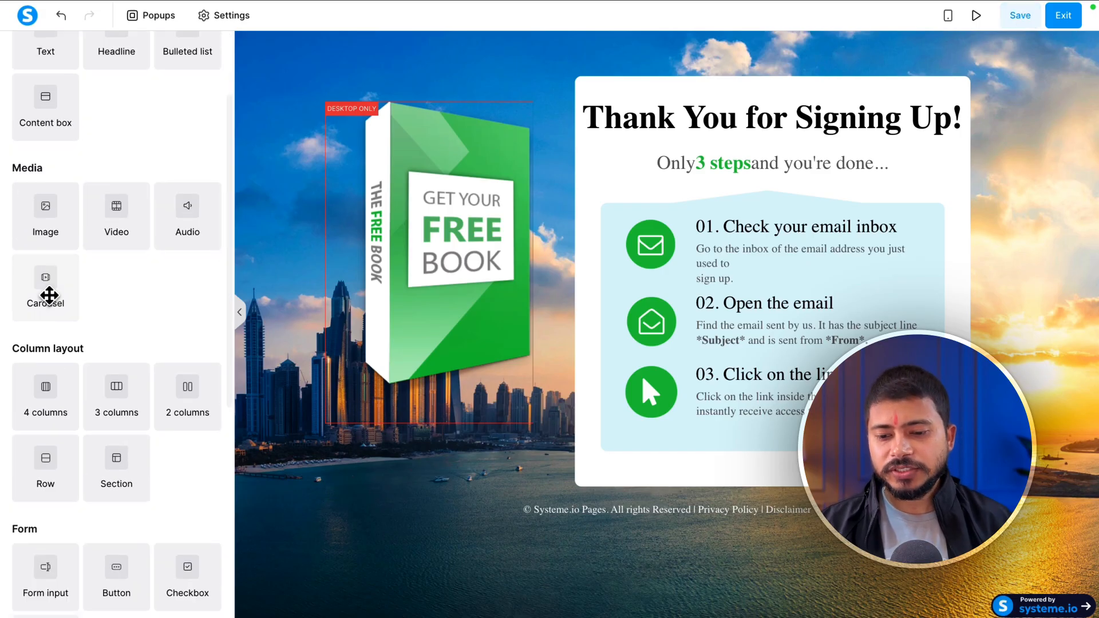
scroll(46, 311, "down", 2)
scroll(44, 303, "up", 5)
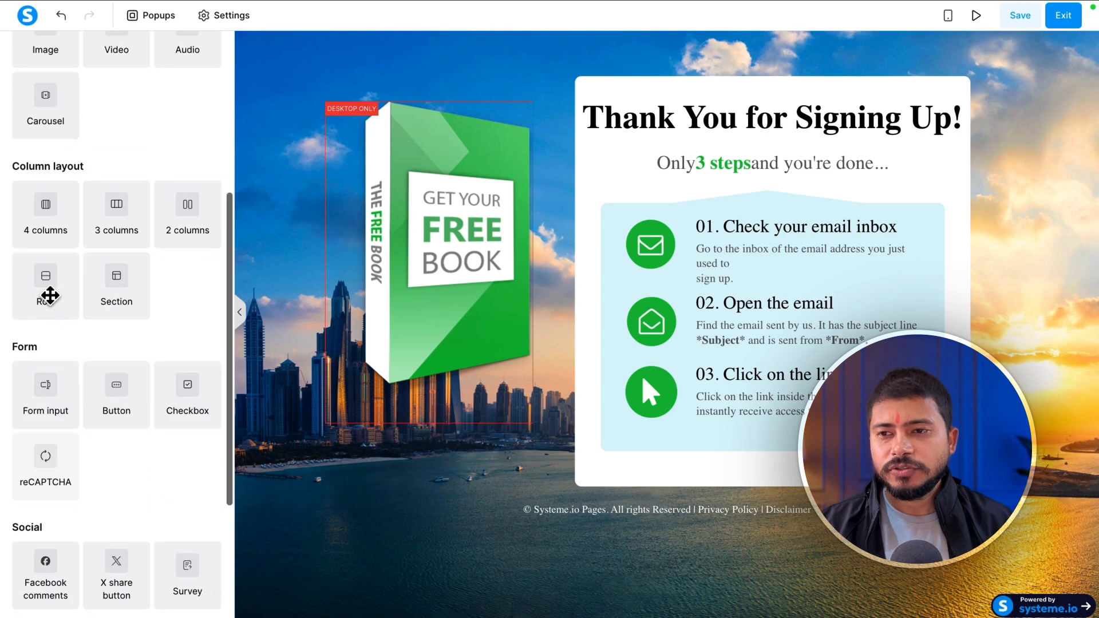
left_click_drag(113, 327, 756, 534)
scroll(743, 421, "down", 6)
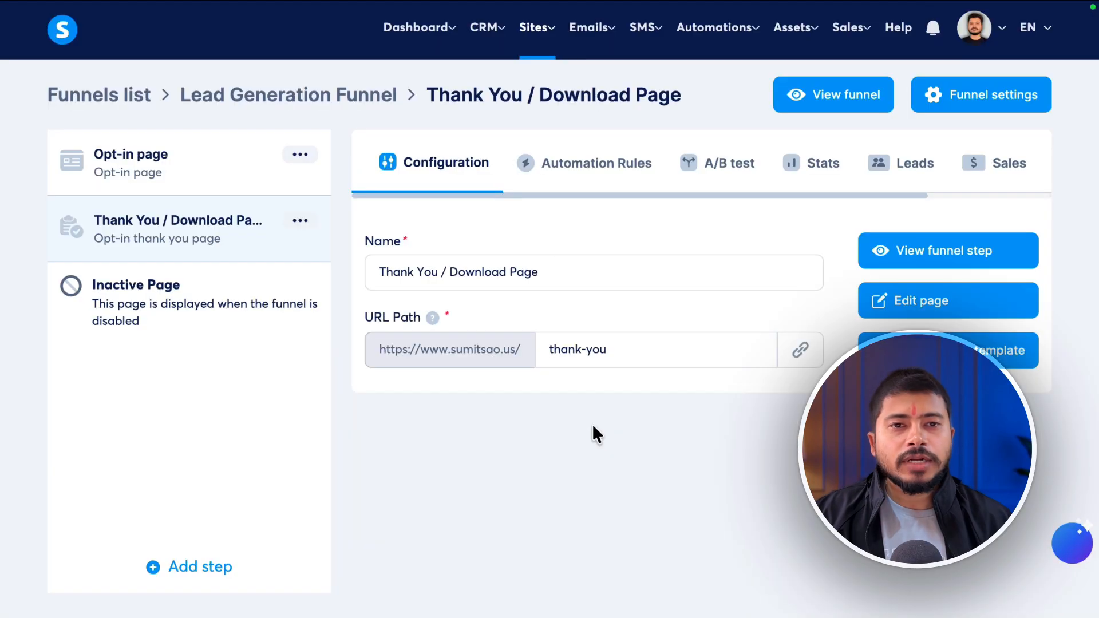
- Create an email campaign named "Lead Generation Landing Page Campaign" using the available sender email address, leaving the description empty
mouse_move(603, 34)
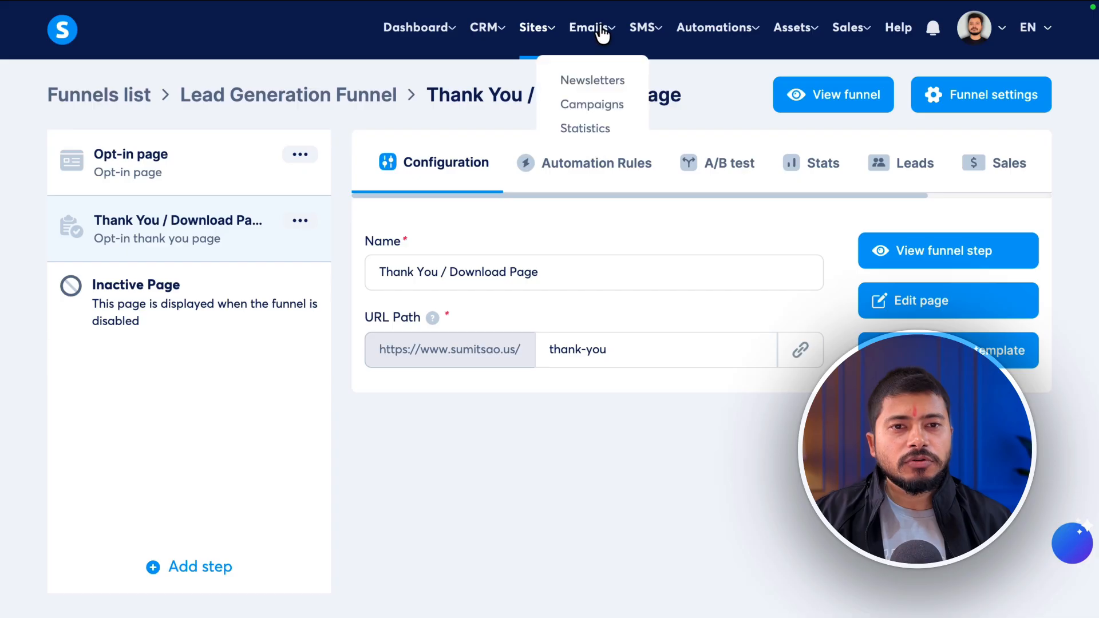
left_click(604, 108)
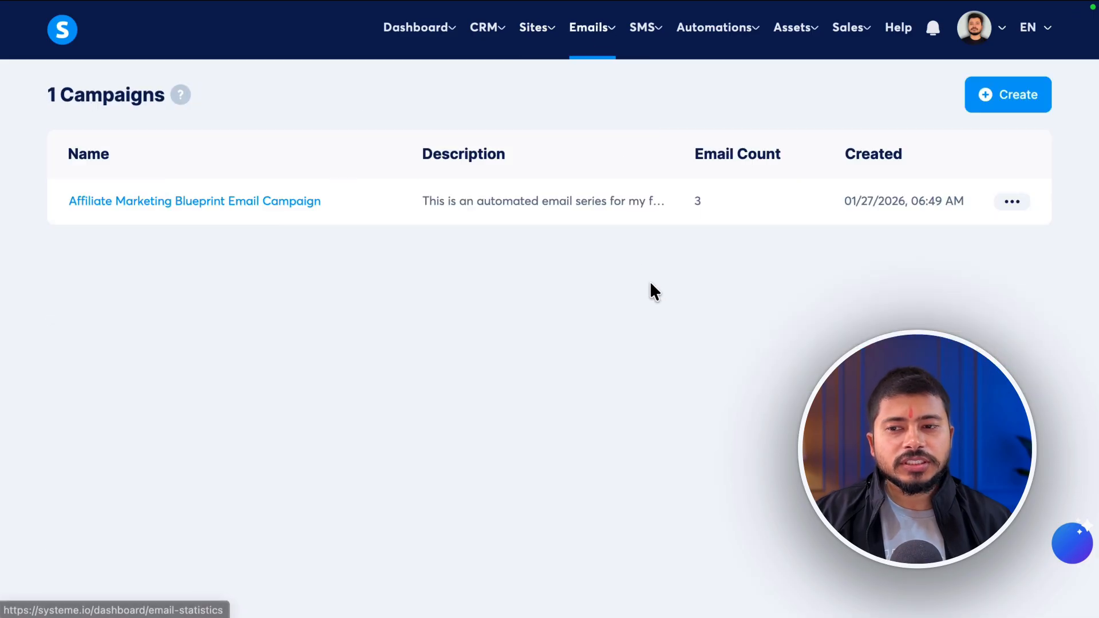
left_click(1018, 97)
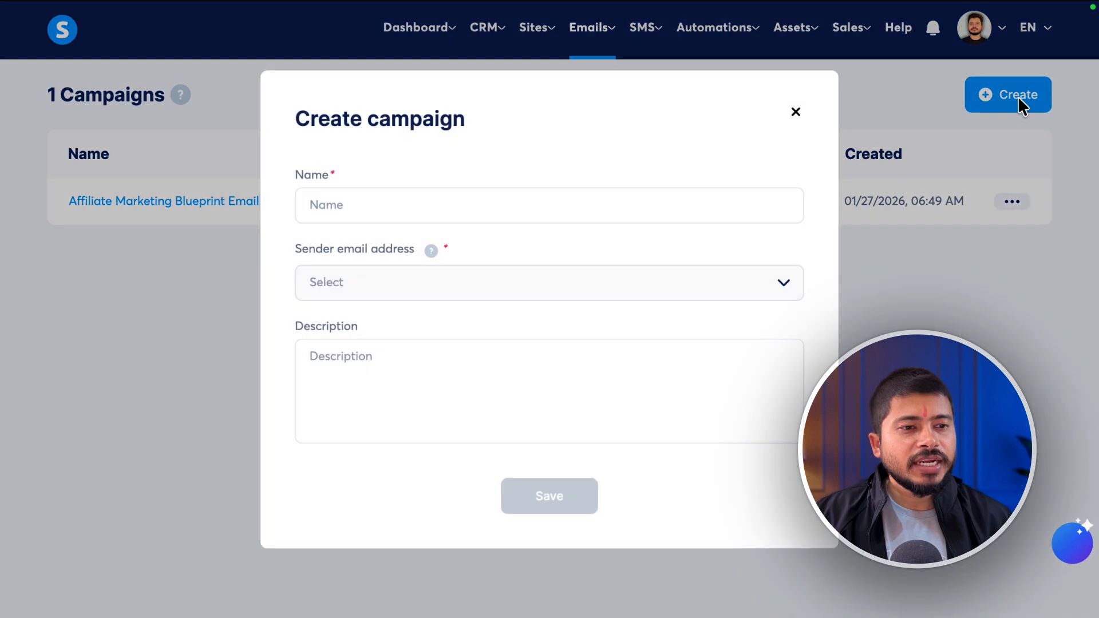
left_click(386, 206)
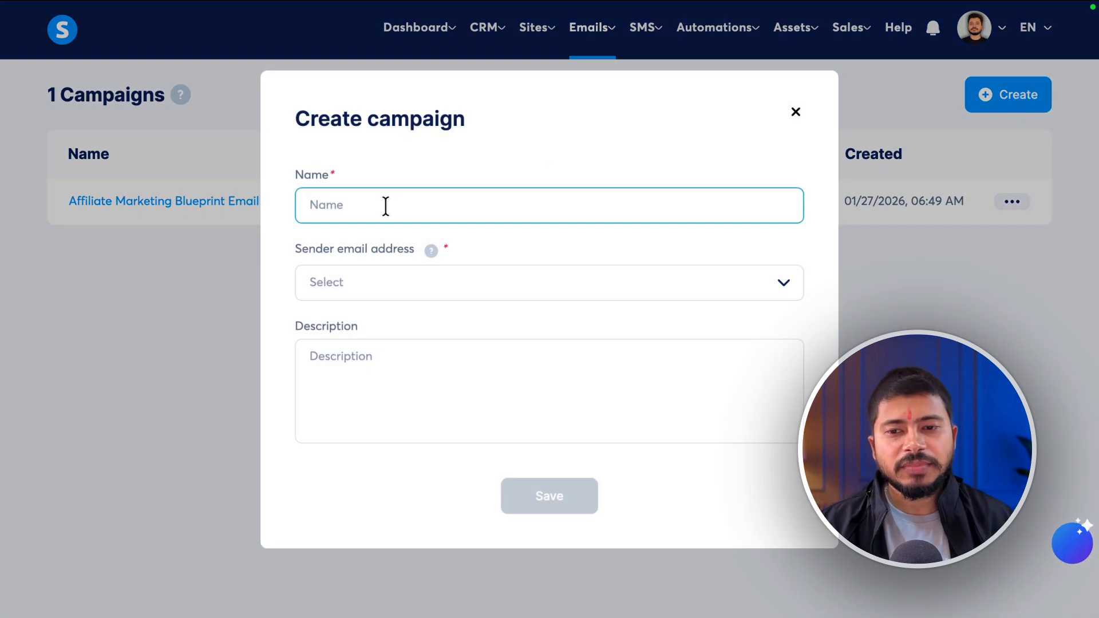
type("Lead Generation Landing Page Cam")
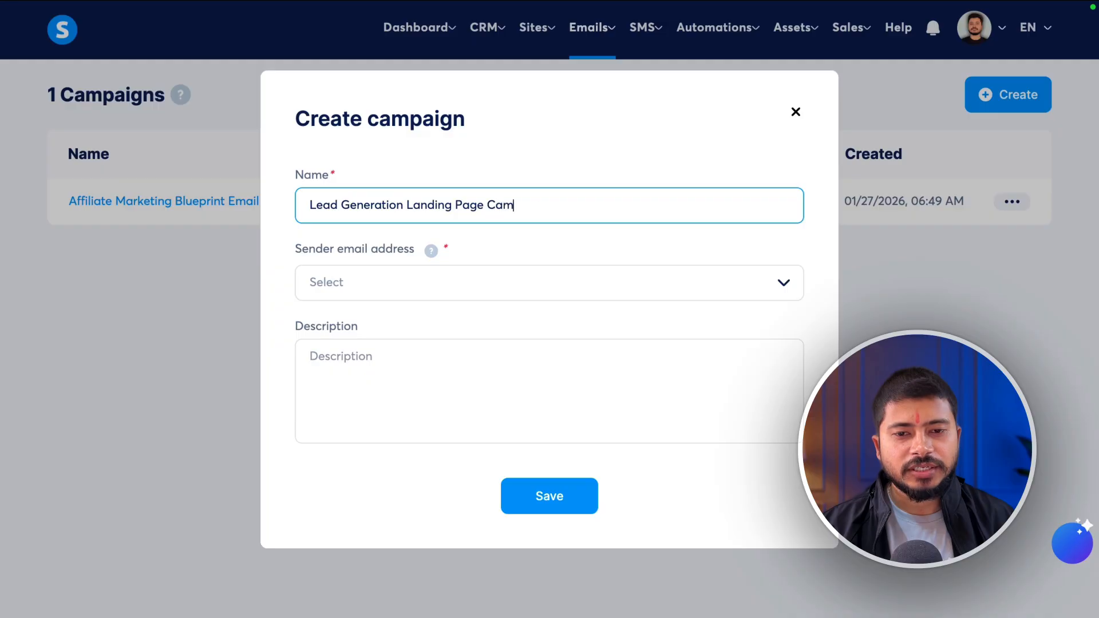
type("paign")
left_click(372, 285)
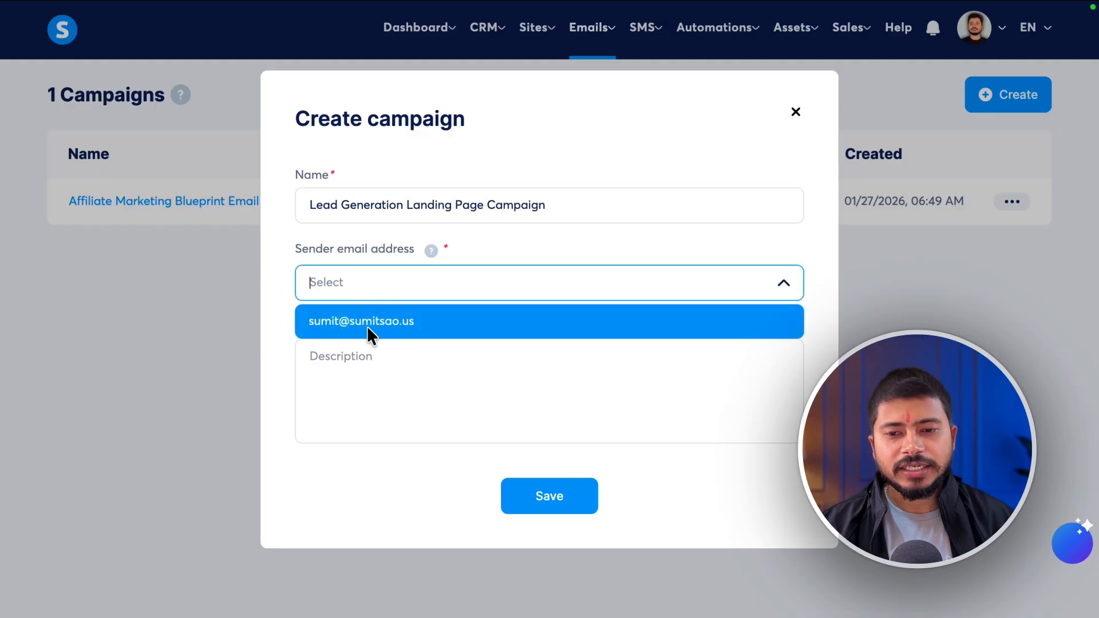
left_click(367, 325)
left_click(482, 339)
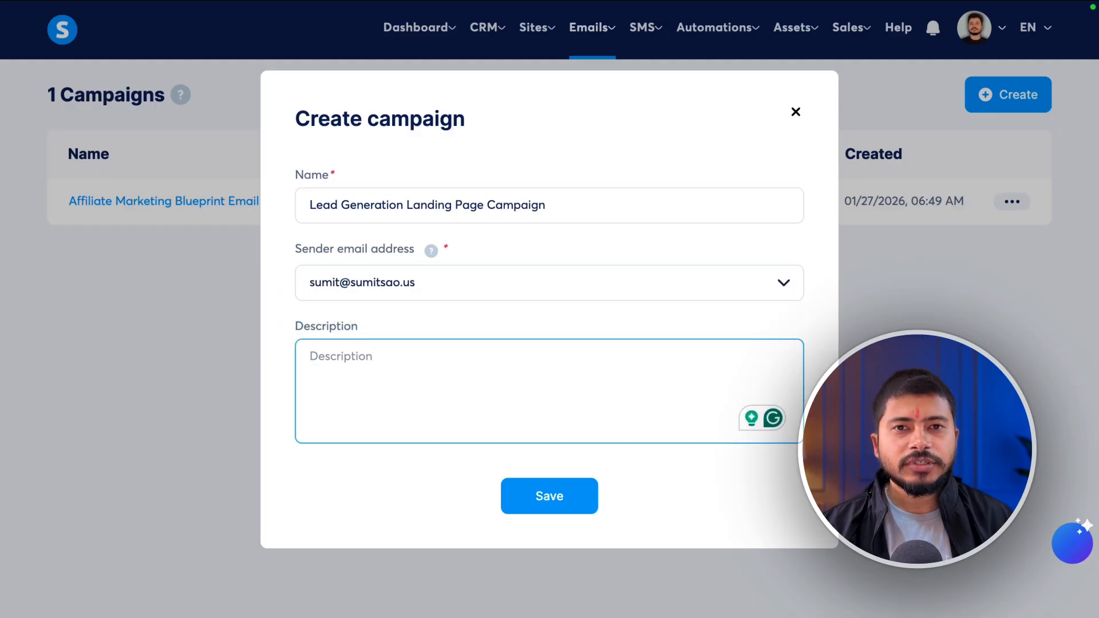
left_click(558, 496)
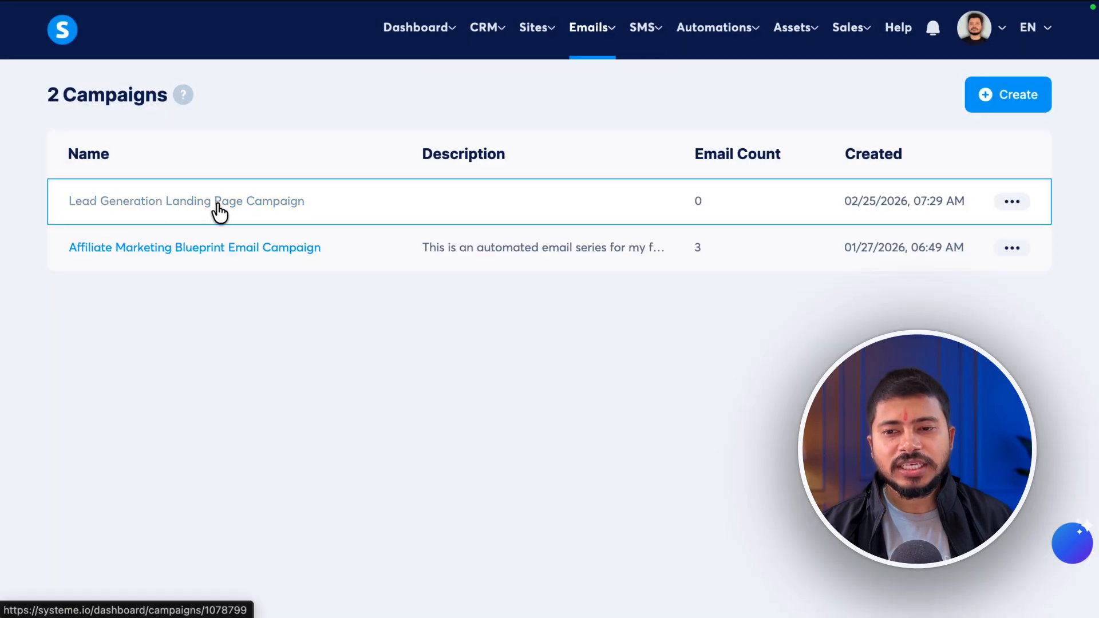
- Start a new email step in the Lead Generation Landing Page Campaign with the subject "1st Email"
left_click(220, 207)
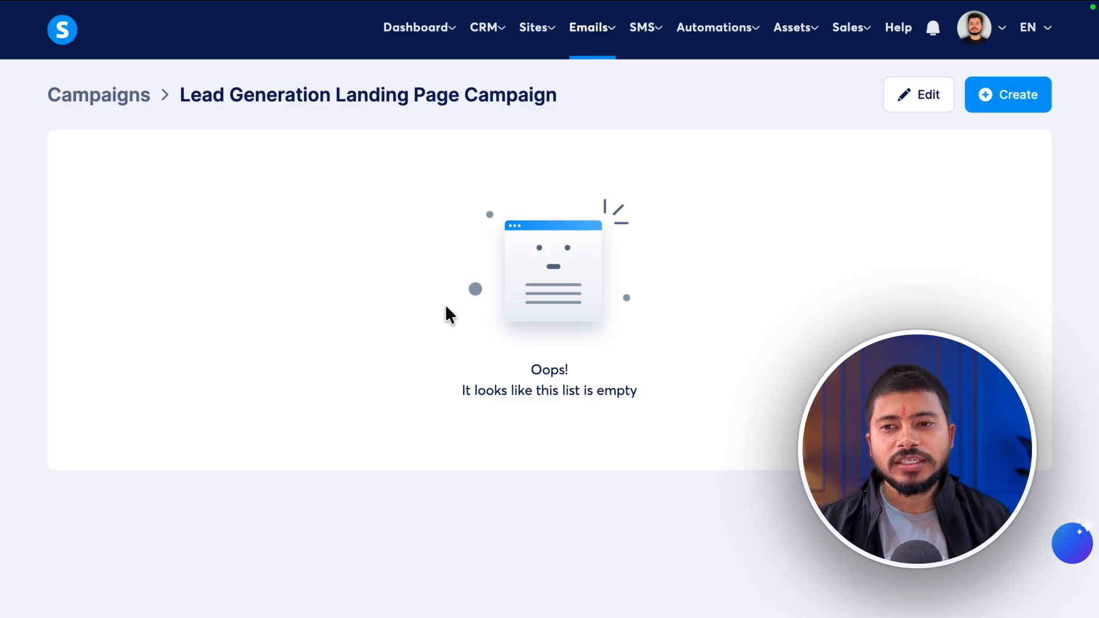
left_click(1009, 105)
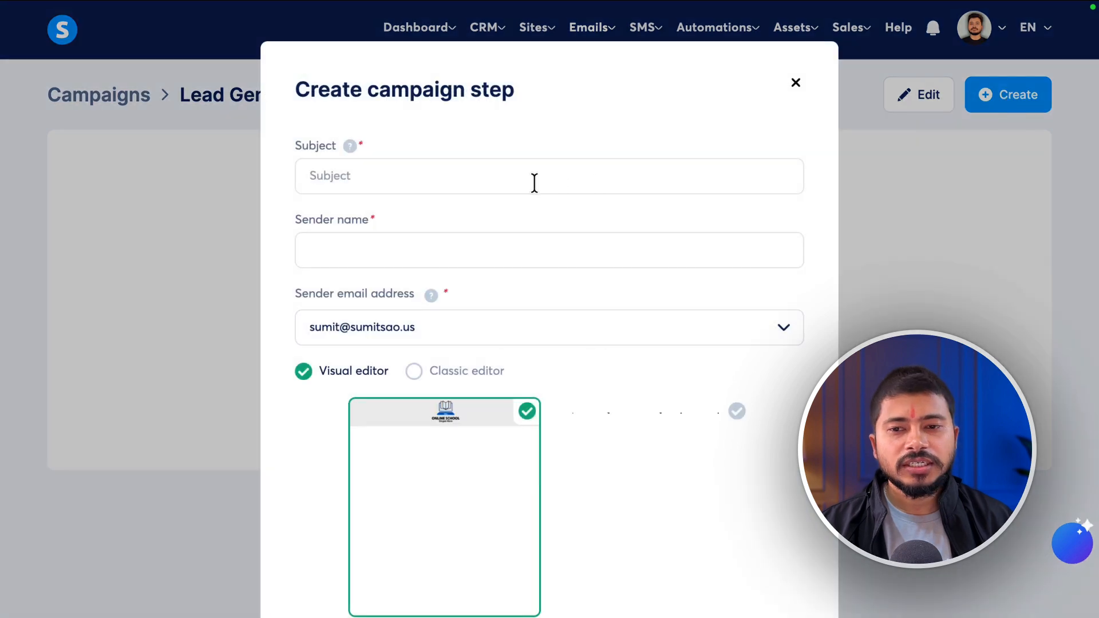
left_click(383, 177)
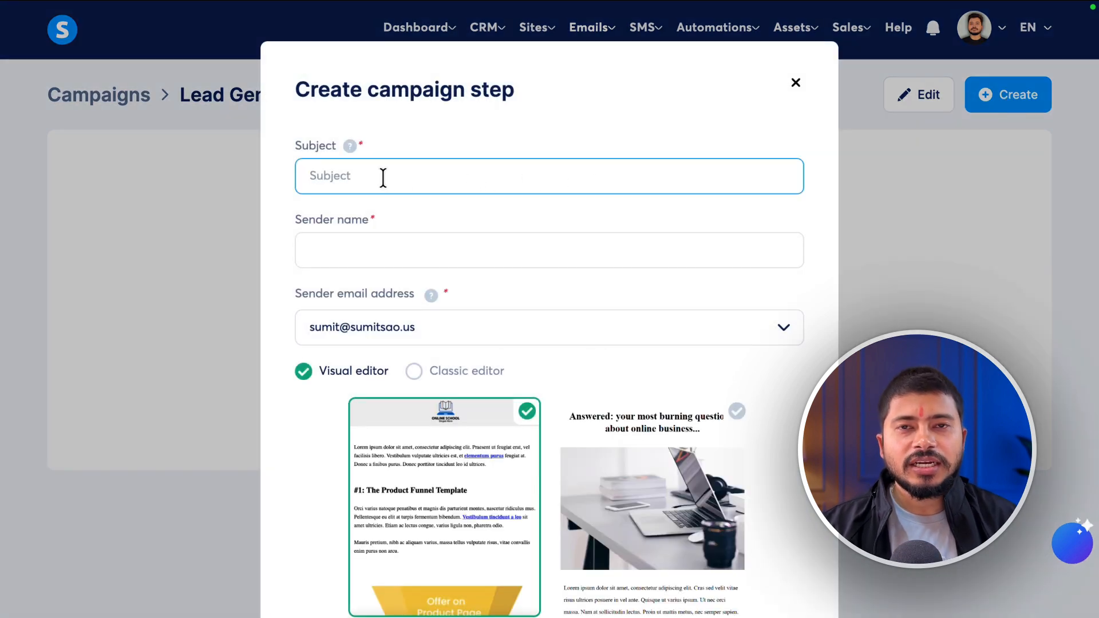
type("1st LE")
key("BackSpace")
key("BackSpace")
type("Email")
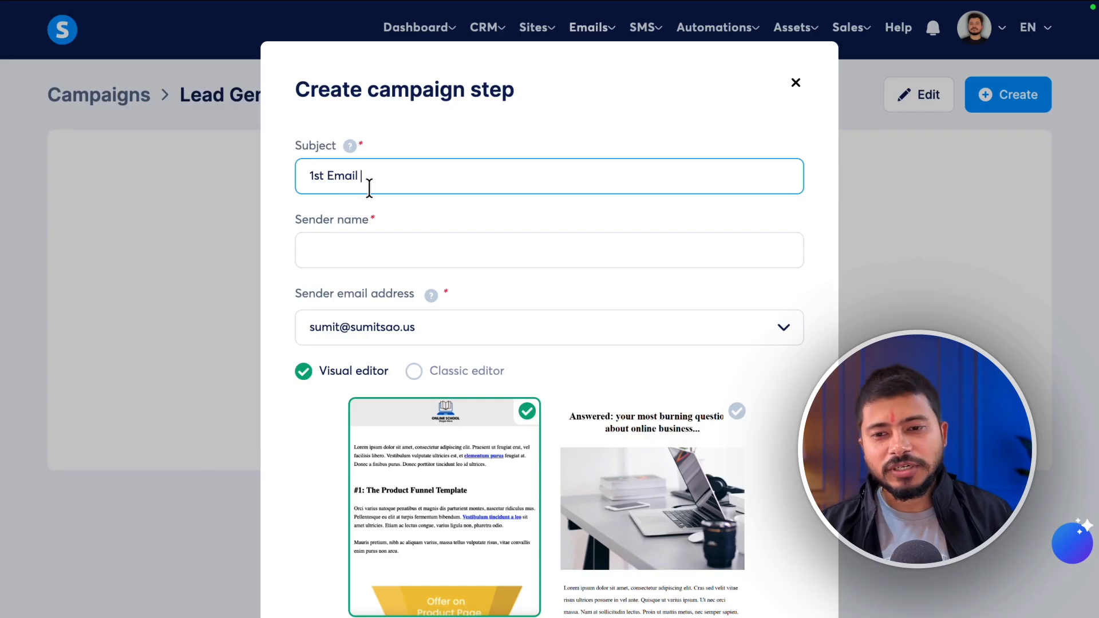
- Enter the sender's full name, choose the Classic editor, and save the new campaign step
scroll(361, 179, "down", 2)
left_click(354, 169)
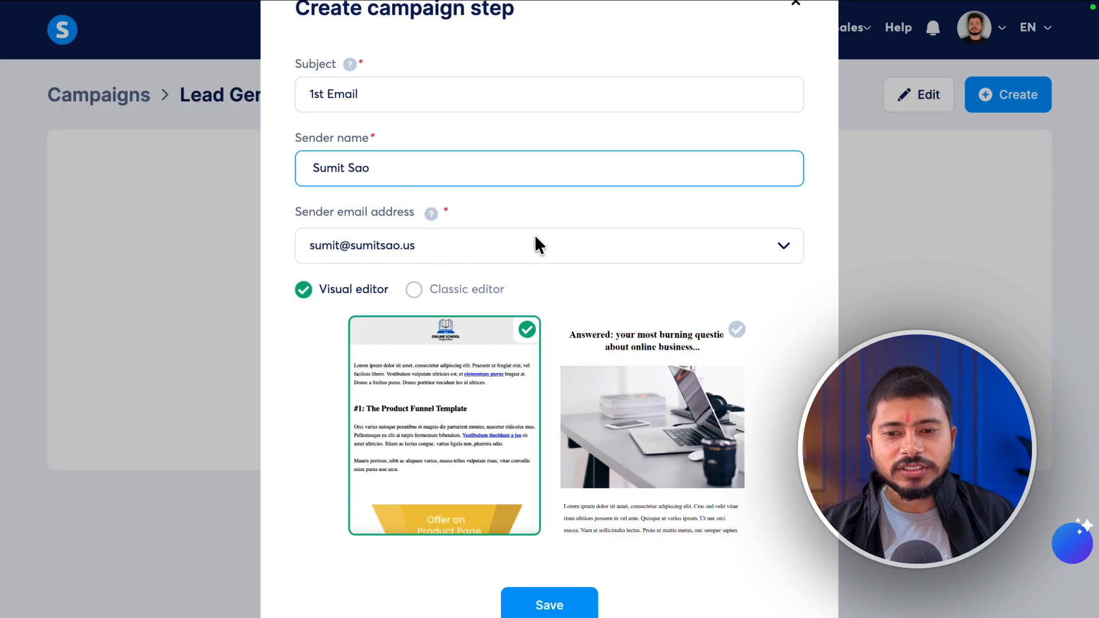
scroll(534, 241, "down", 2)
scroll(401, 216, "up", 3)
scroll(410, 258, "down", 2)
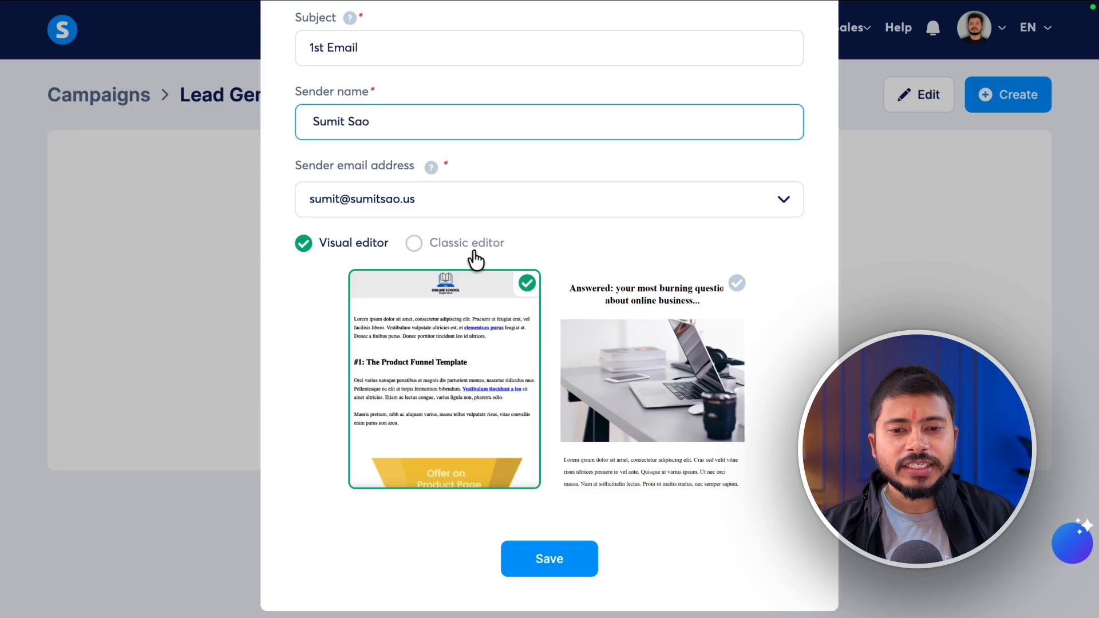
left_click(414, 243)
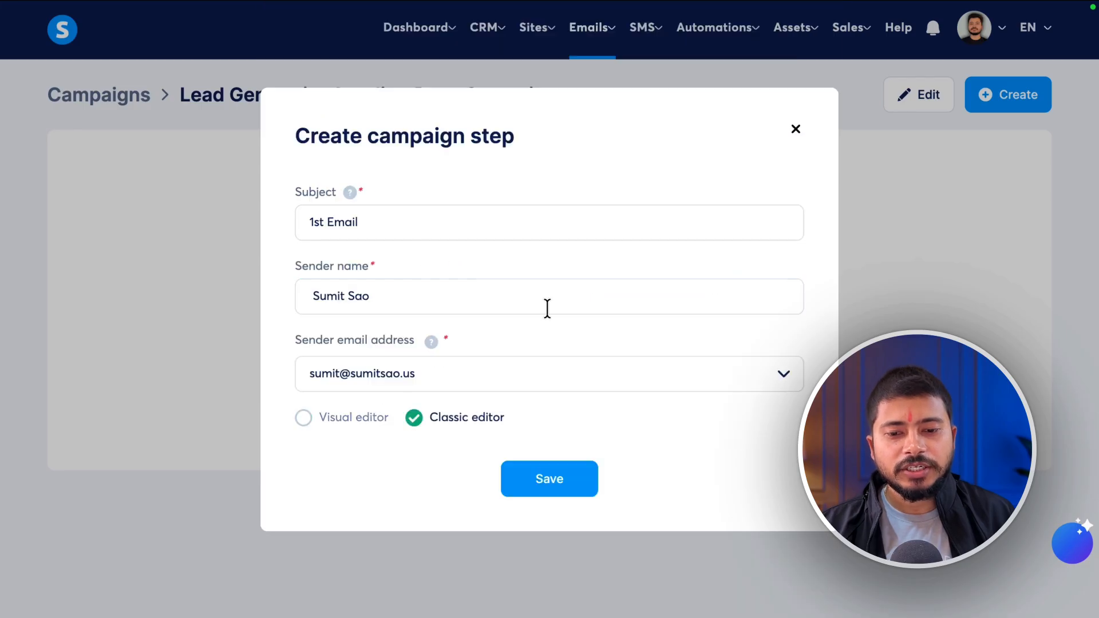
left_click(553, 492)
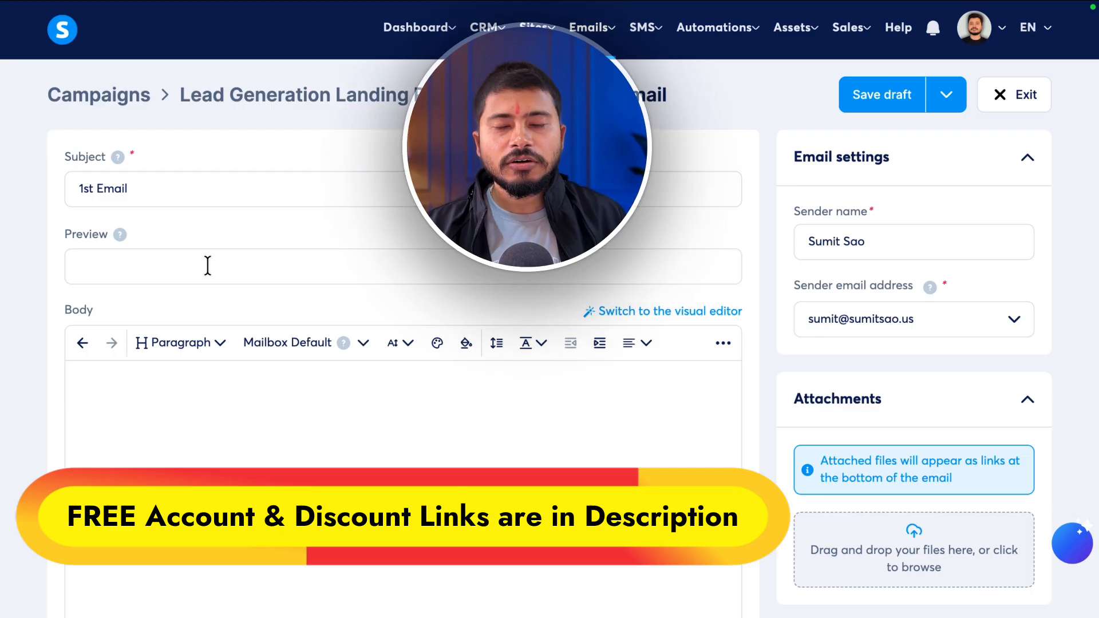
- Write "Write Your 1st Email Here" as the body text of the 1st Email
left_click(296, 354)
scroll(295, 354, "down", 2)
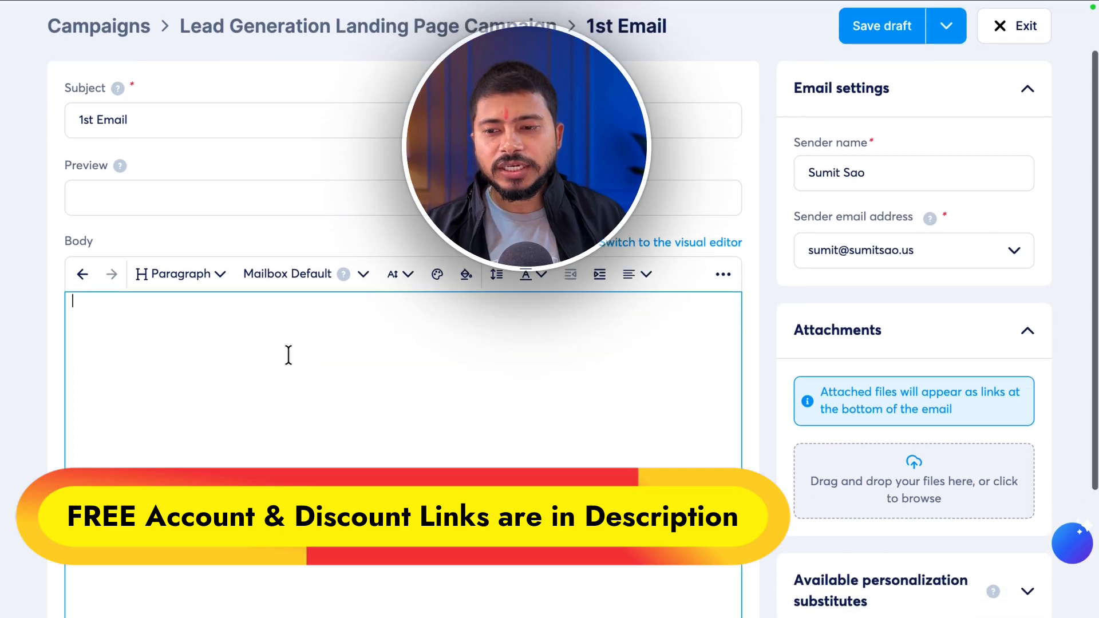
type("Wr")
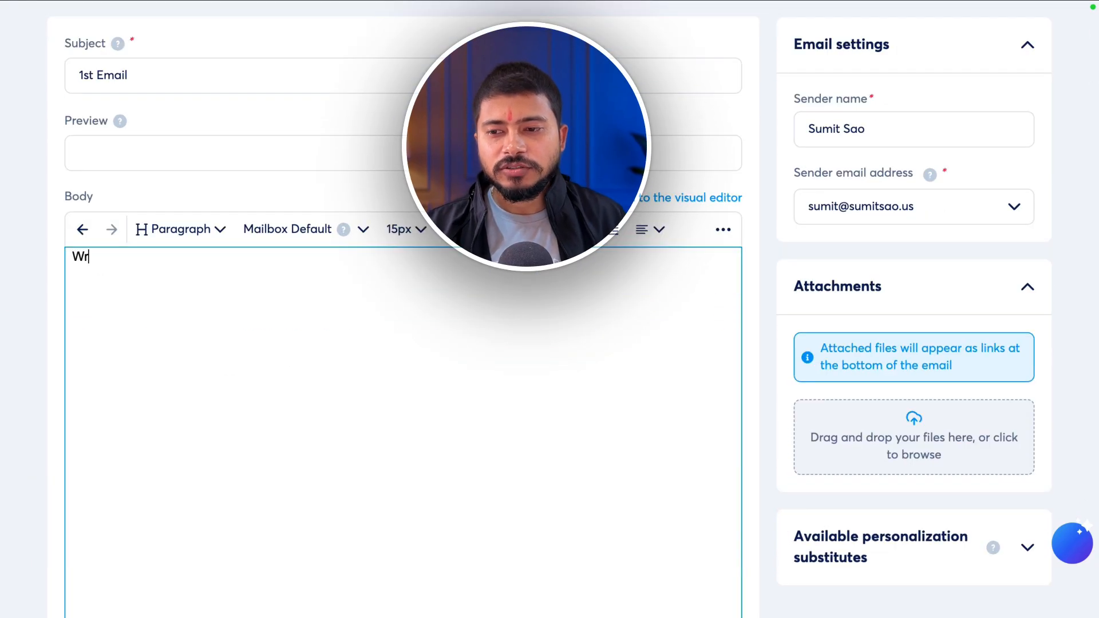
type("ite Your 1st Email Here")
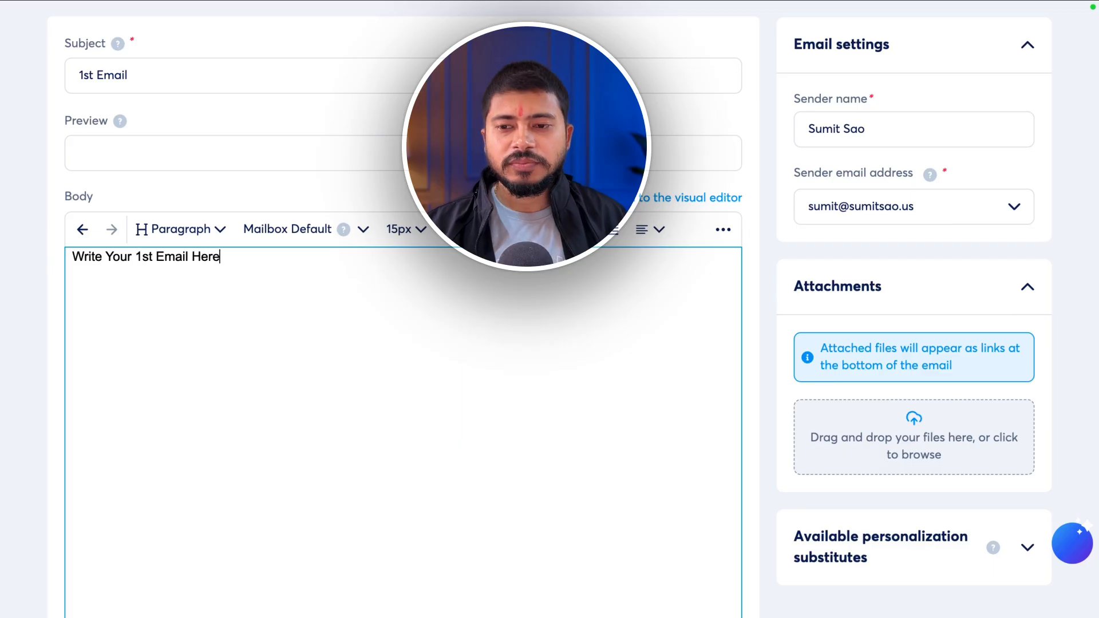
- Expand the available personalization substitutes and copy the {first_name} placeholder
scroll(830, 429, "down", 3)
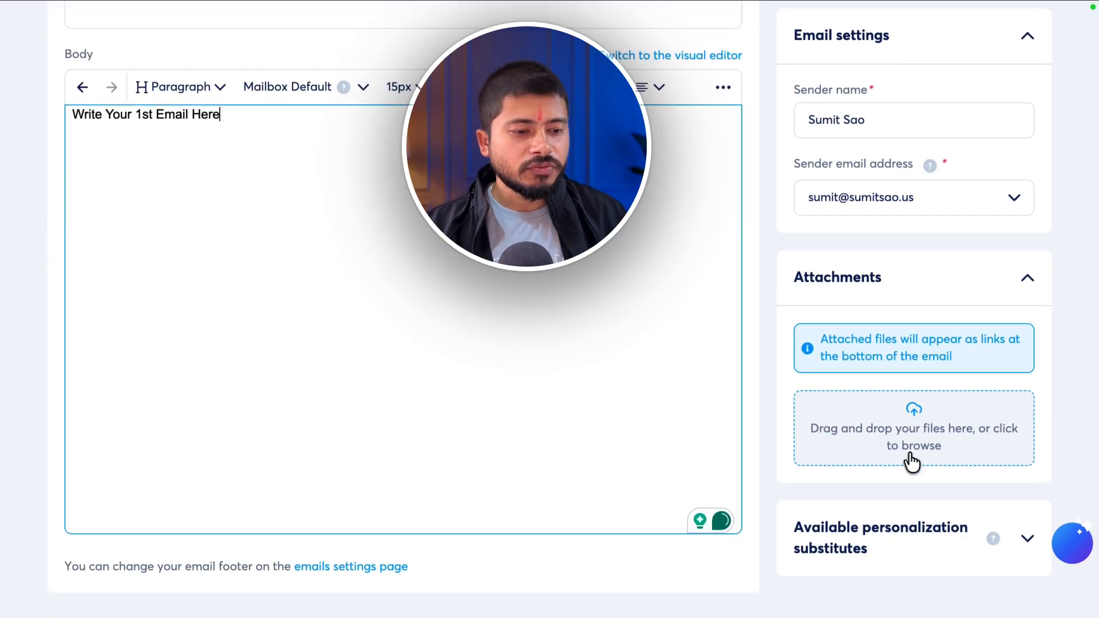
left_click(1029, 551)
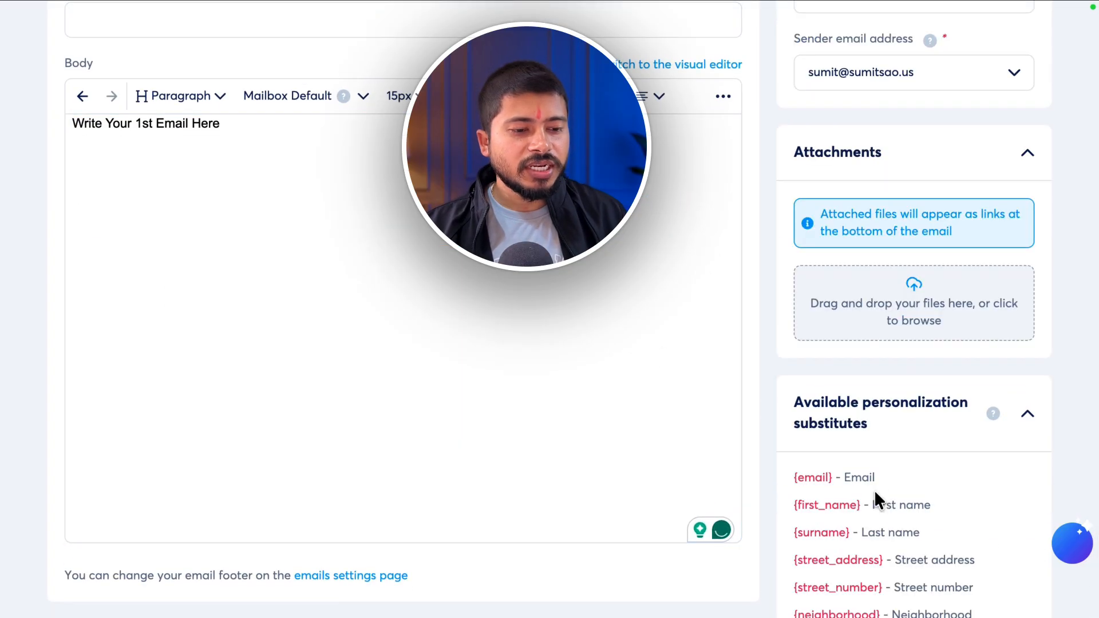
scroll(874, 490, "up", 2)
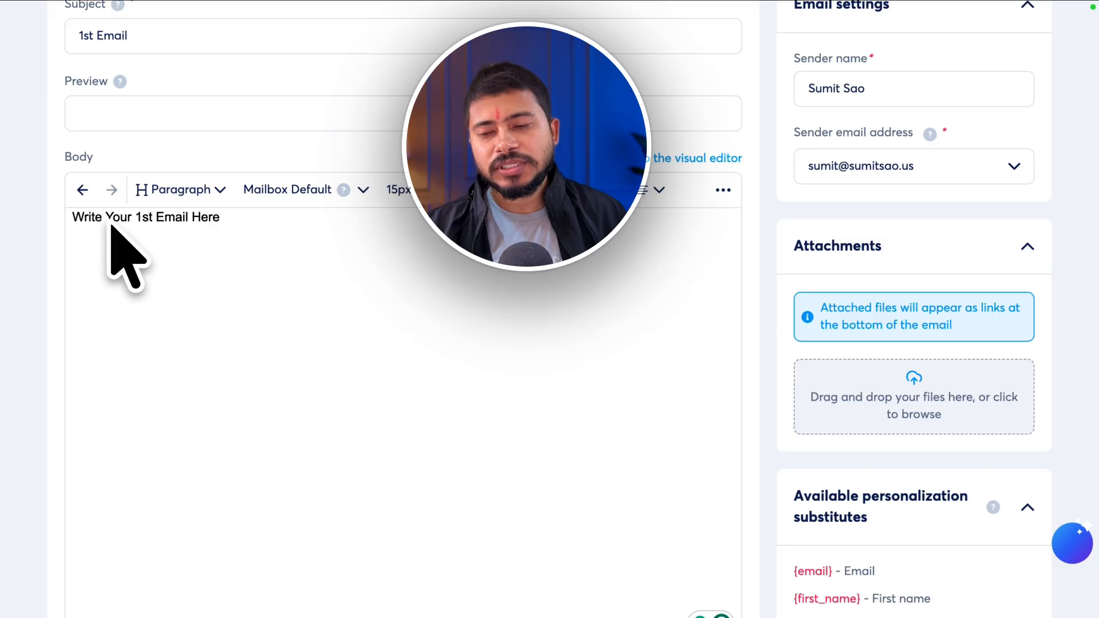
scroll(756, 424, "down", 2)
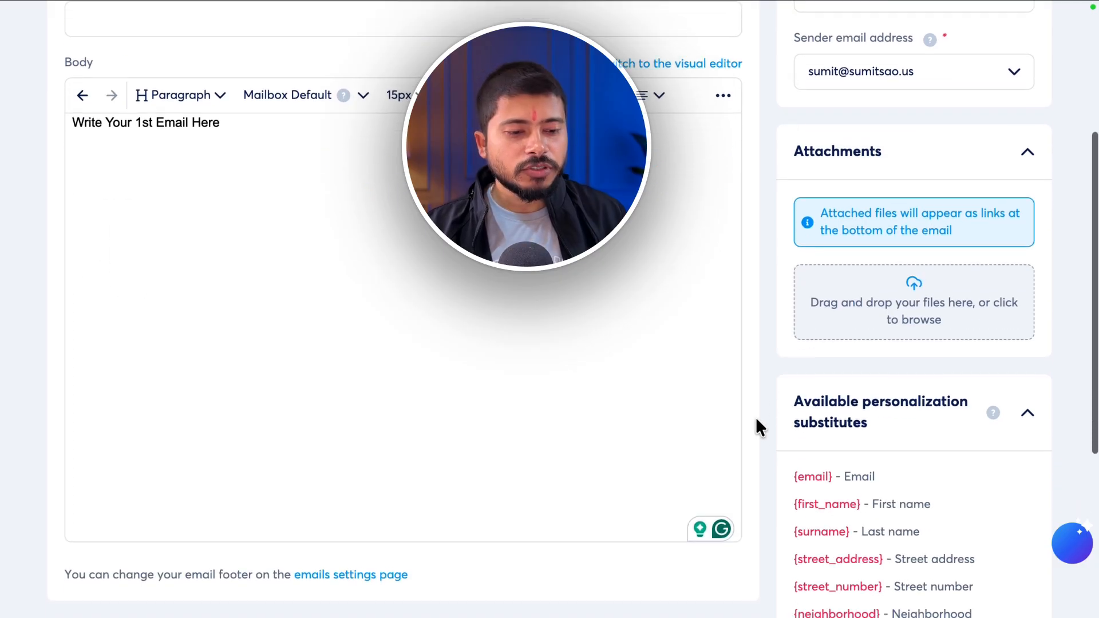
left_click_drag(793, 504, 837, 505)
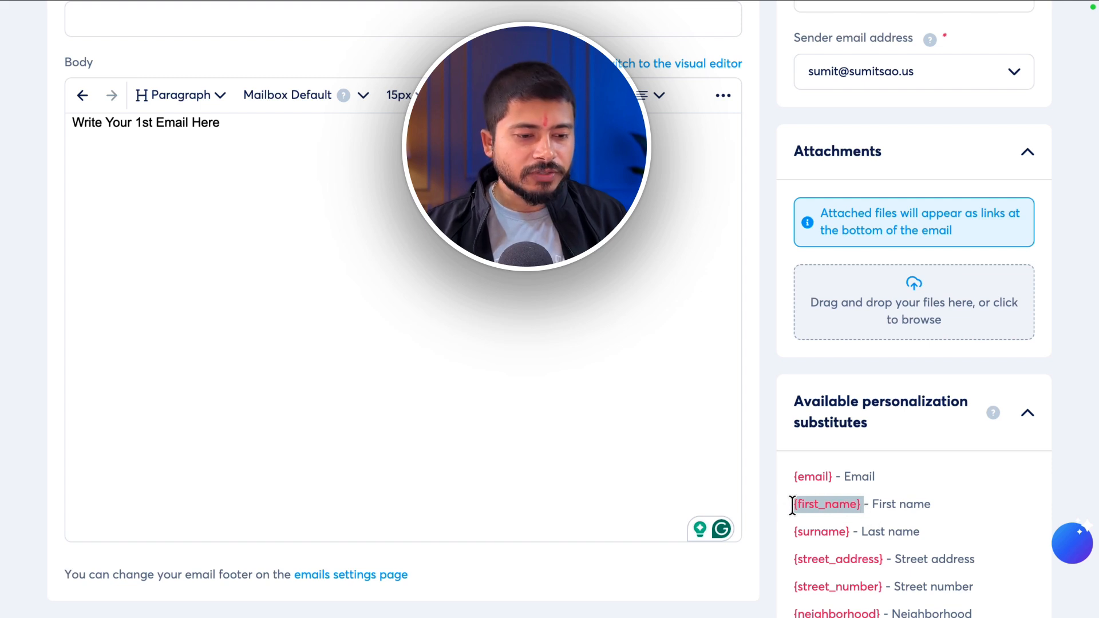
- Add the greeting "Hey {first_name}," before the body text and make the placeholder black like the surrounding text
scroll(246, 319, "up", 2)
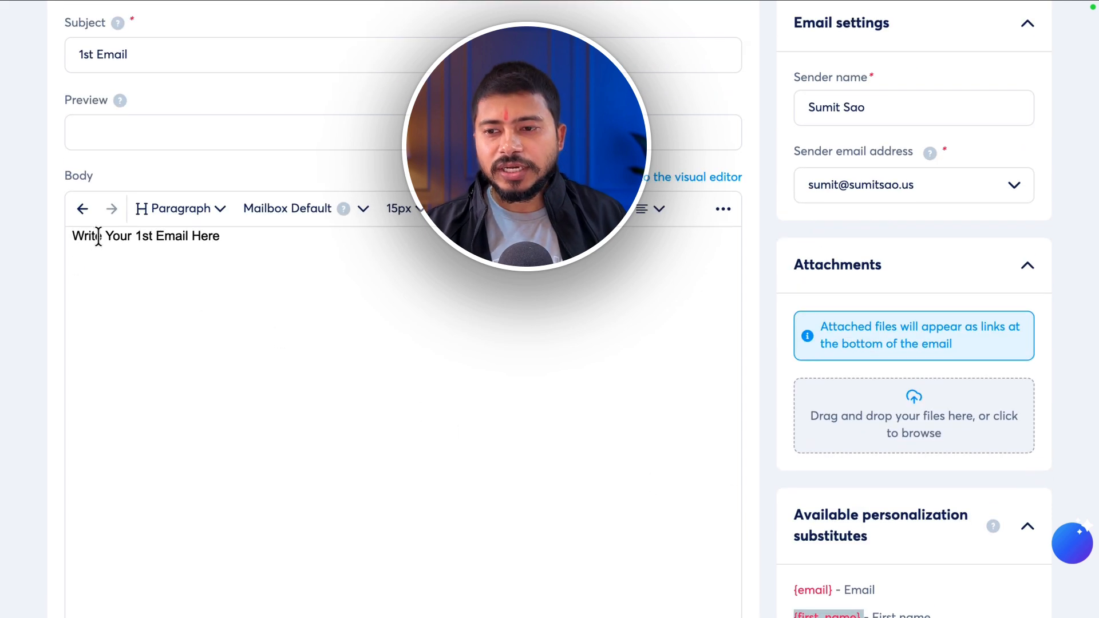
left_click(71, 236)
type("Hey")
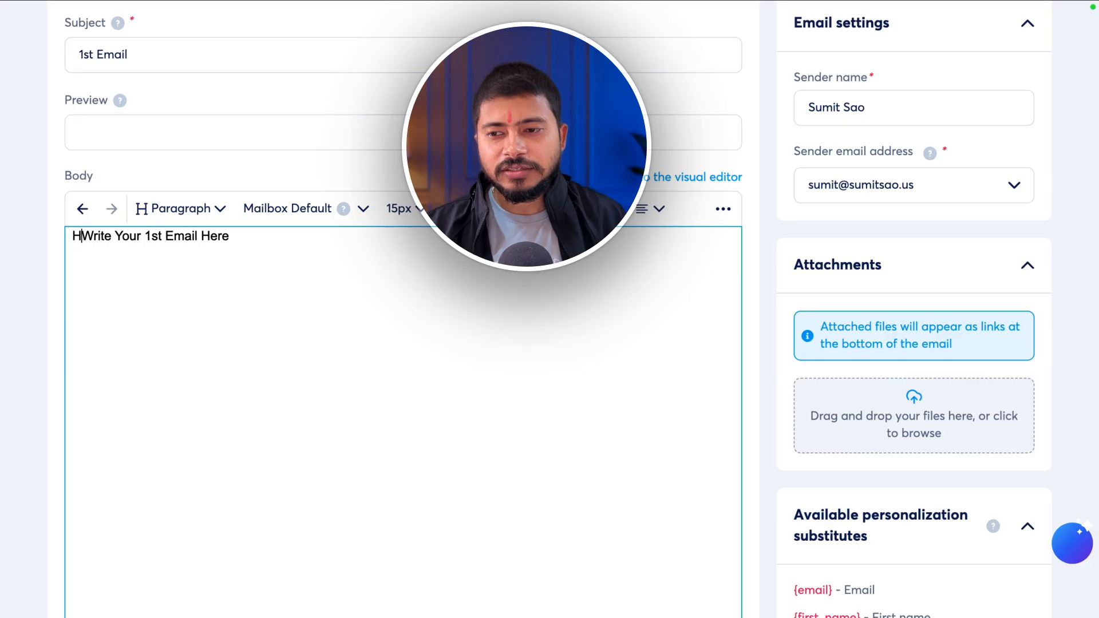
type("{first_name}")
type(",")
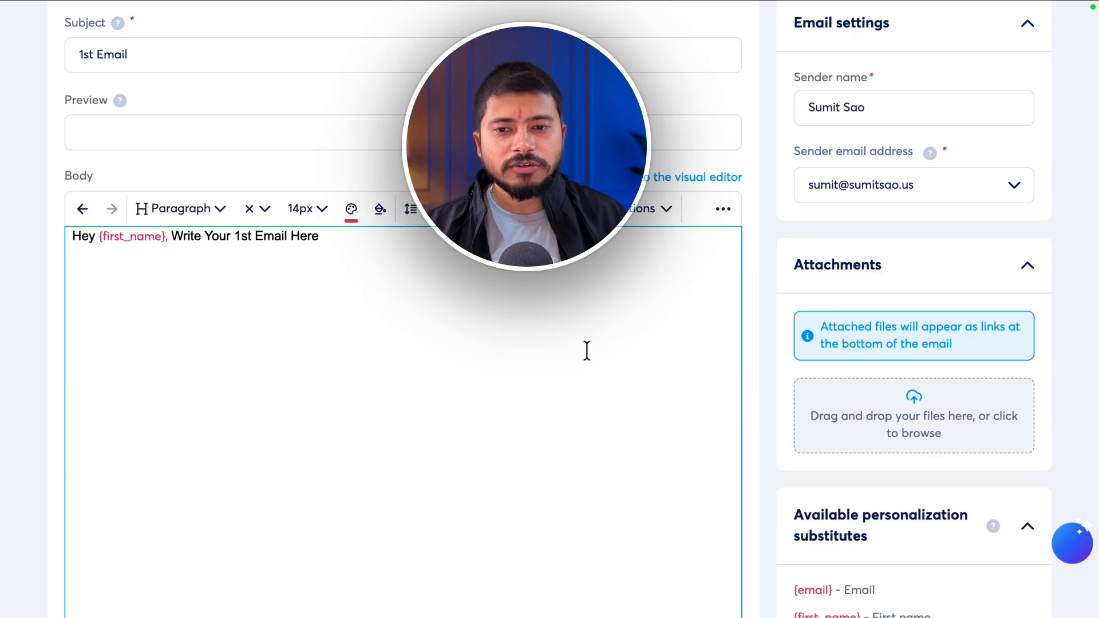
left_click_drag(91, 236, 169, 236)
left_click(115, 292)
- Save and publish the 1st Email with a sending delay of 0 days and exit to the campaign's email list
scroll(427, 407, "up", 3)
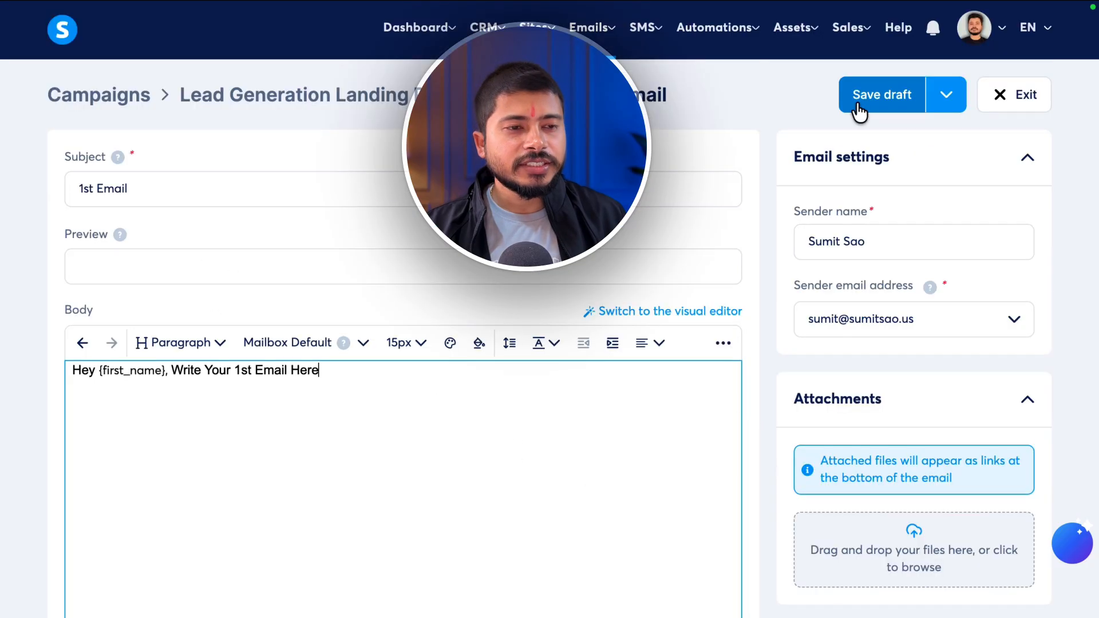
left_click(944, 94)
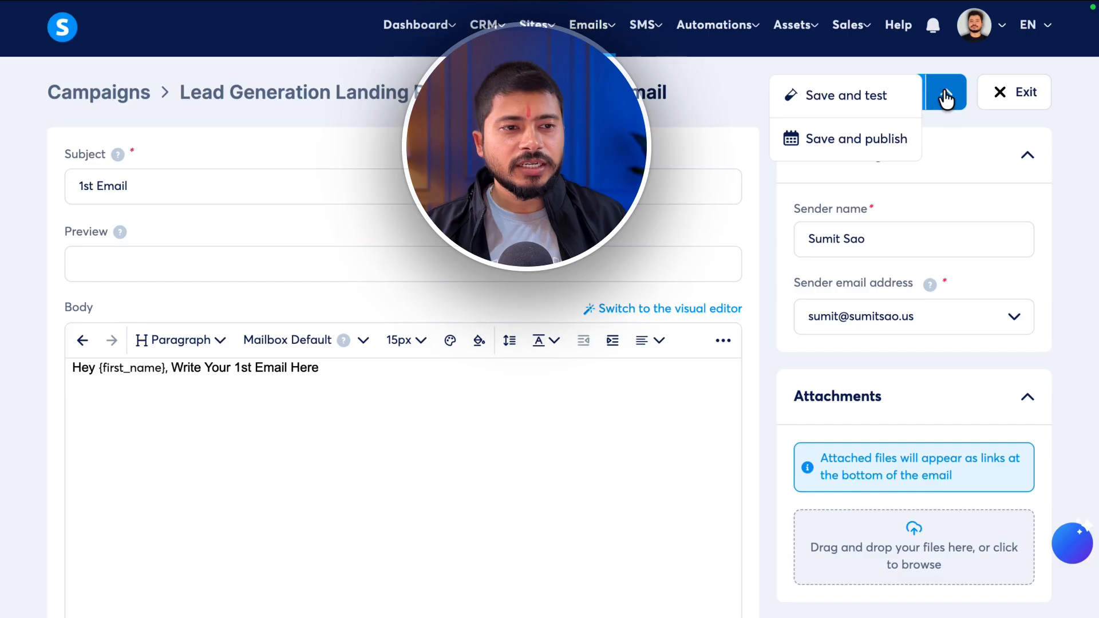
left_click(834, 139)
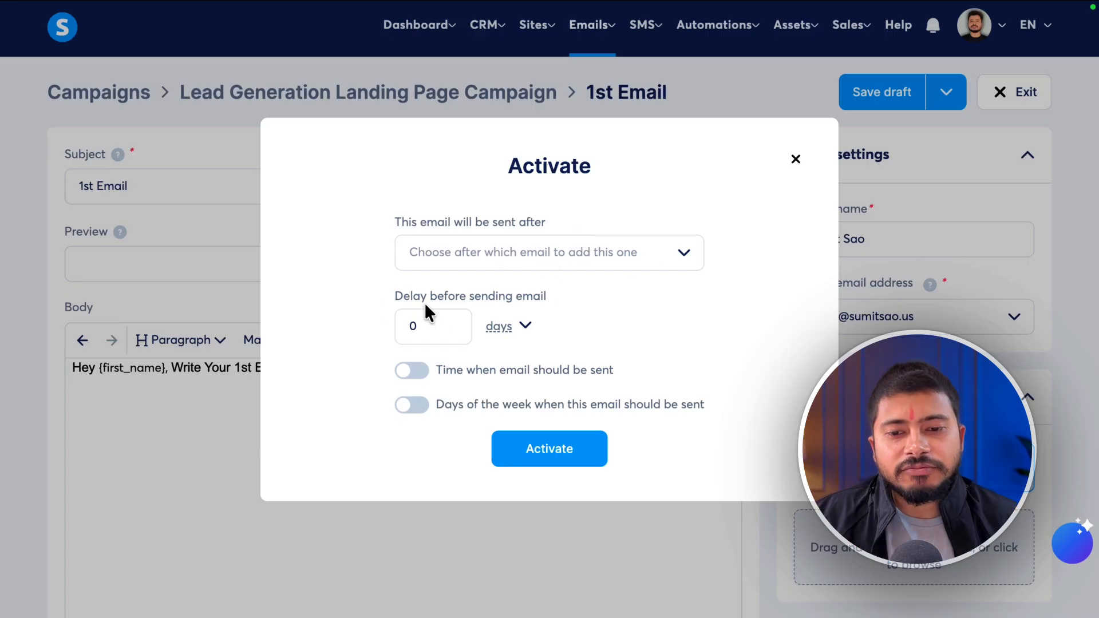
left_click_drag(445, 326, 366, 330)
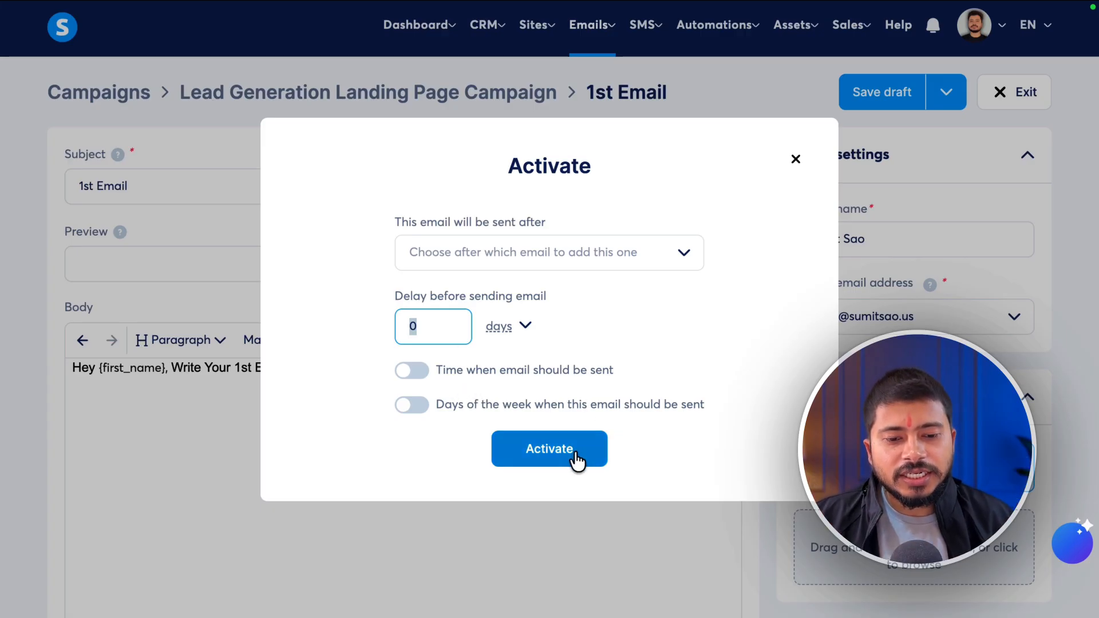
left_click(572, 452)
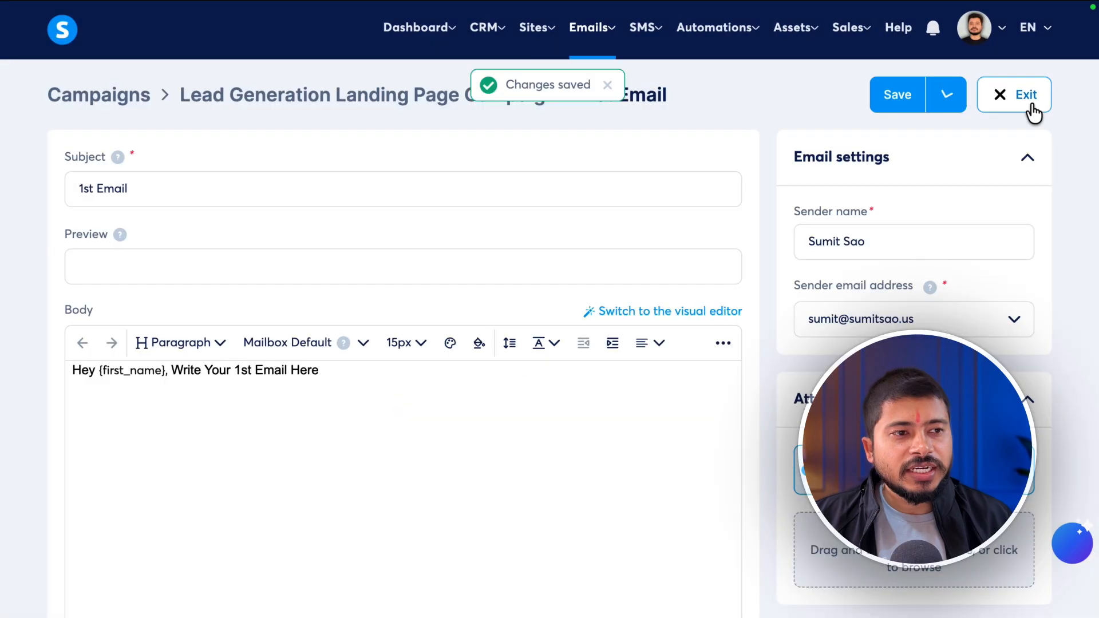
left_click(1029, 101)
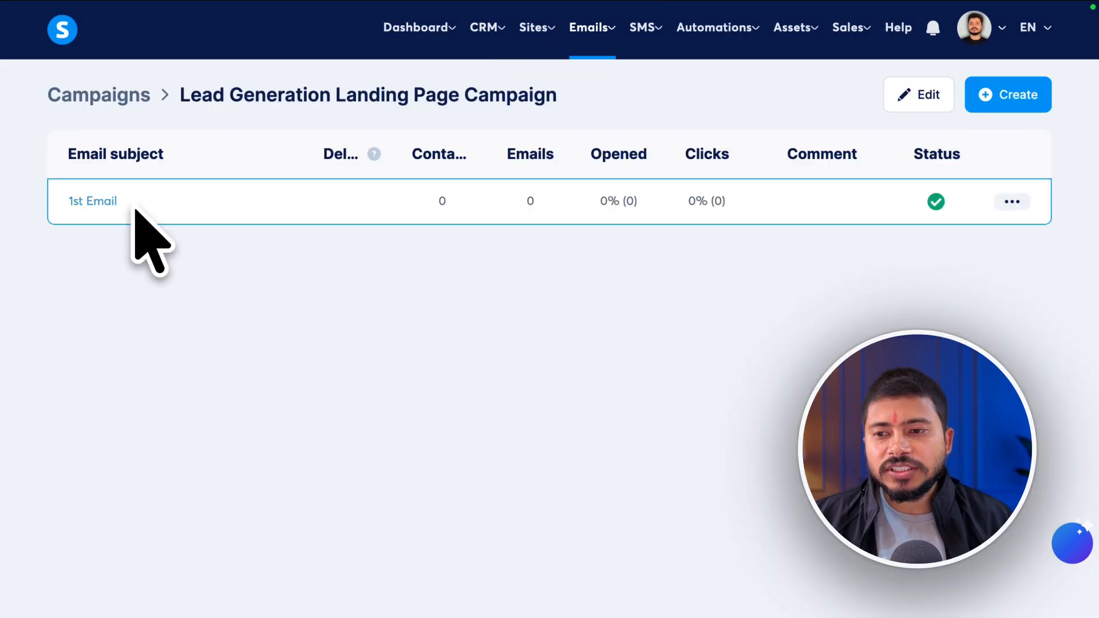
- Create a campaign step with the subject "2nd Email", the sender's full name and the Classic editor
left_click(994, 93)
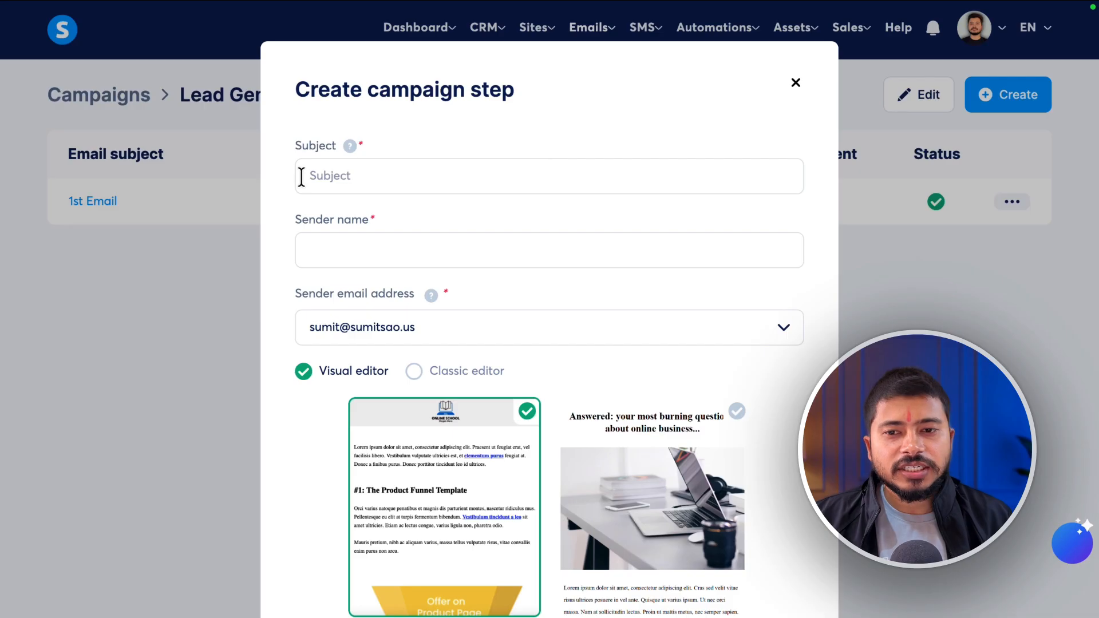
left_click(301, 177)
type("2nd Email")
left_click(359, 255)
type("Sum")
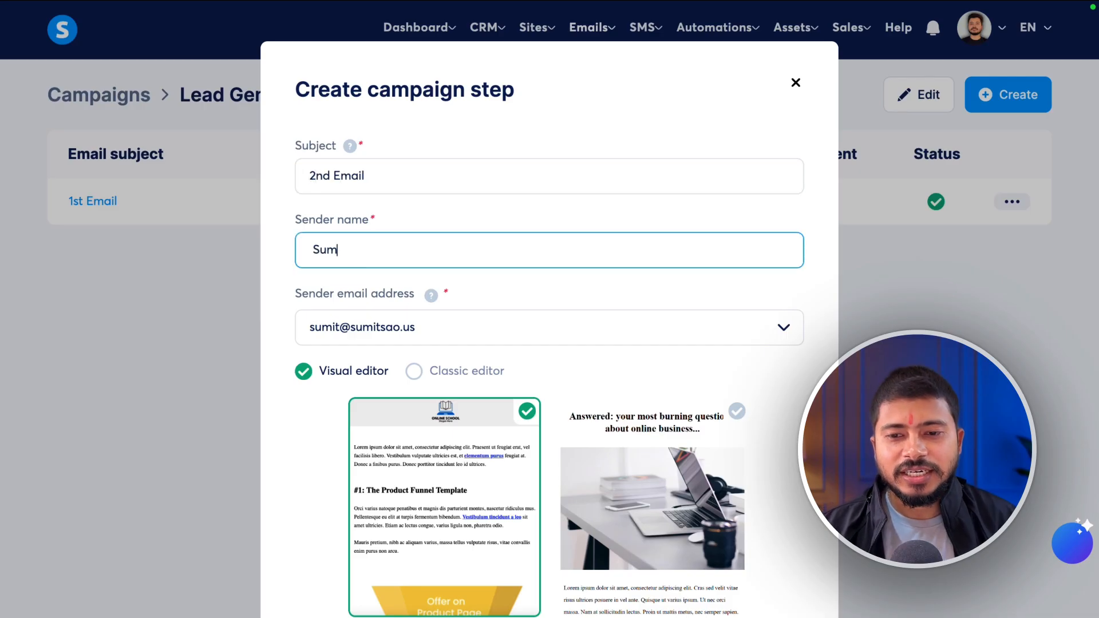
type("it Sao")
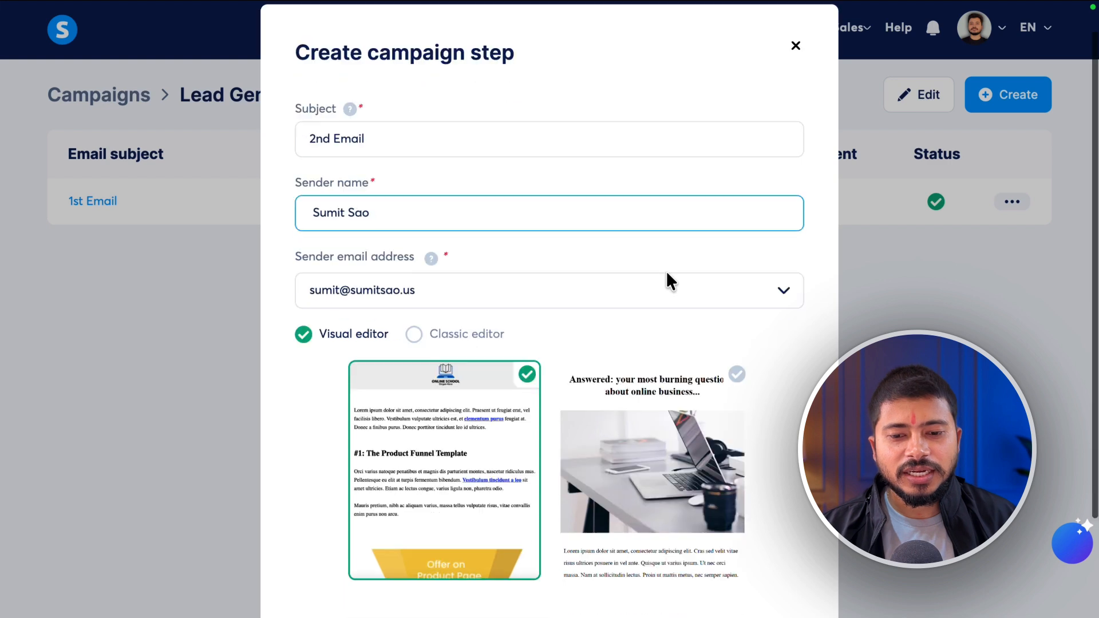
scroll(667, 280, "down", 3)
left_click(413, 211)
left_click(555, 486)
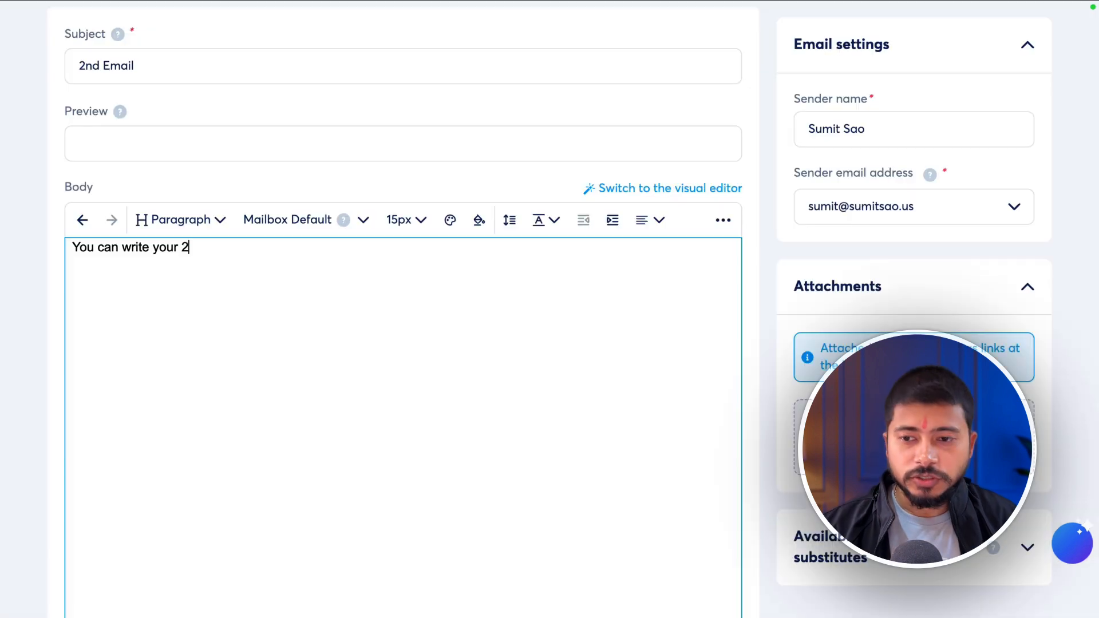
- Write "You can write your 2nd email copy here" as the body and start publishing the 2nd Email
type("nd email copy here")
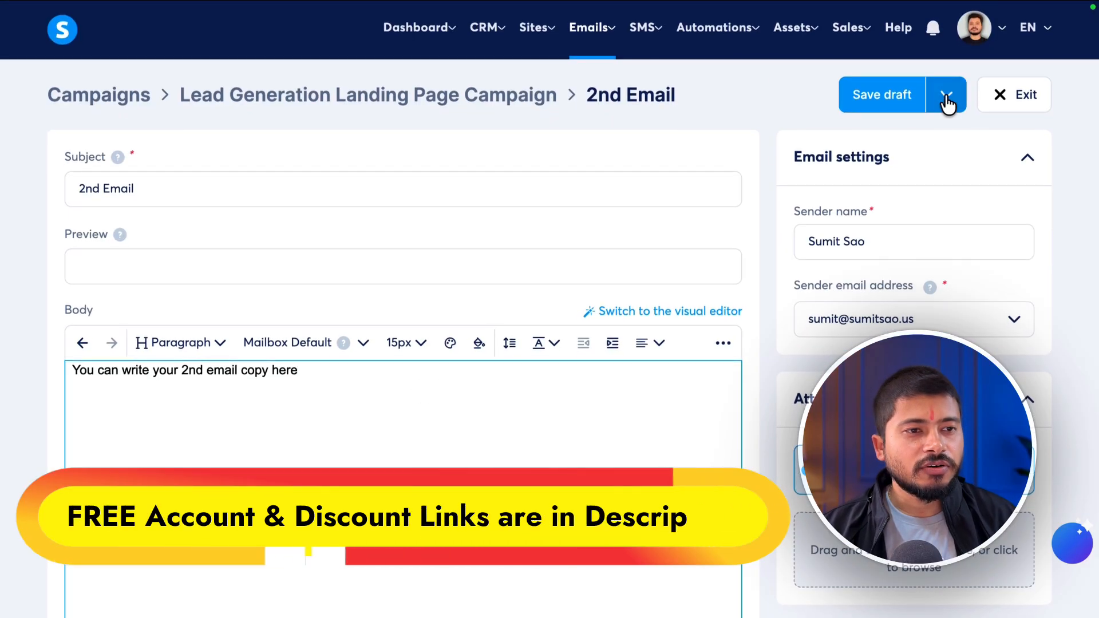
left_click(944, 94)
left_click(834, 143)
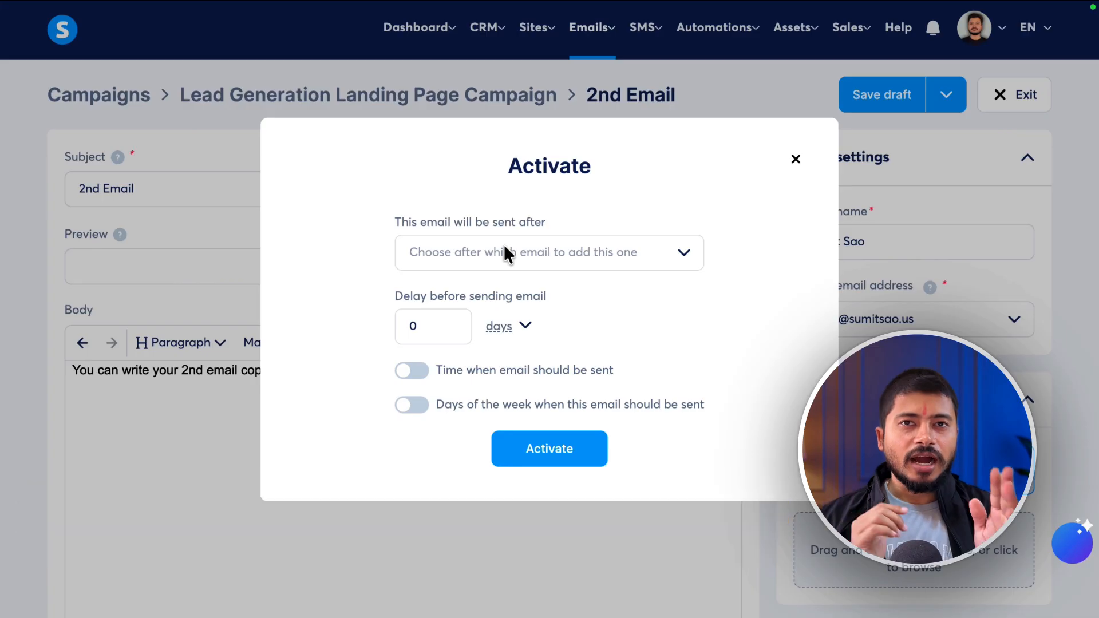
- Schedule the 2nd Email for 1 day after the 1st Email, activate it and exit to the campaign's email list
left_click(504, 252)
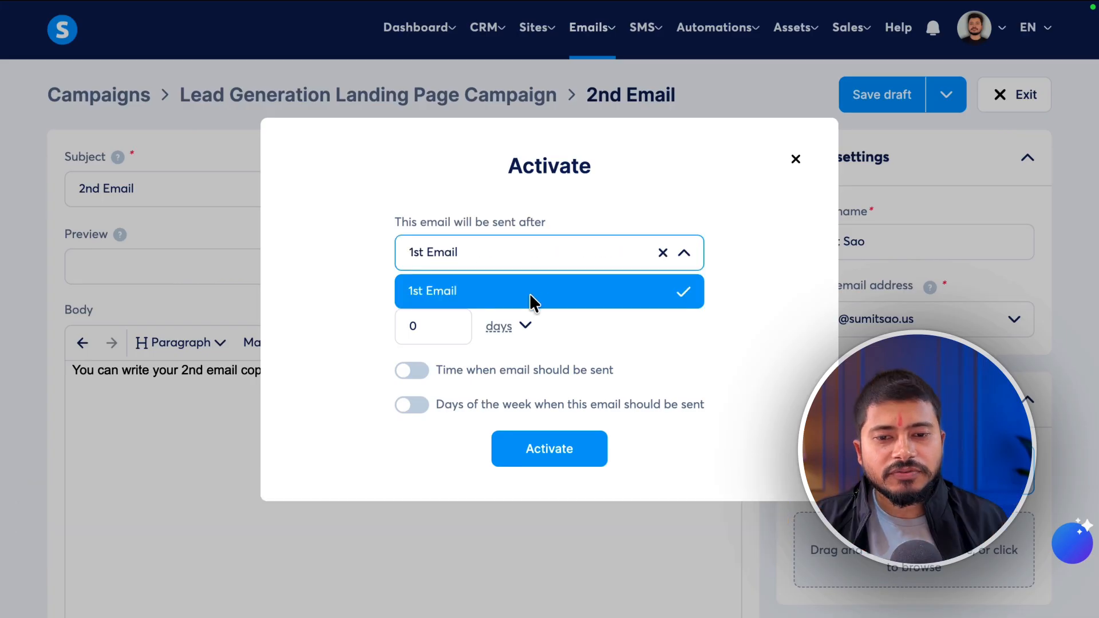
left_click(451, 290)
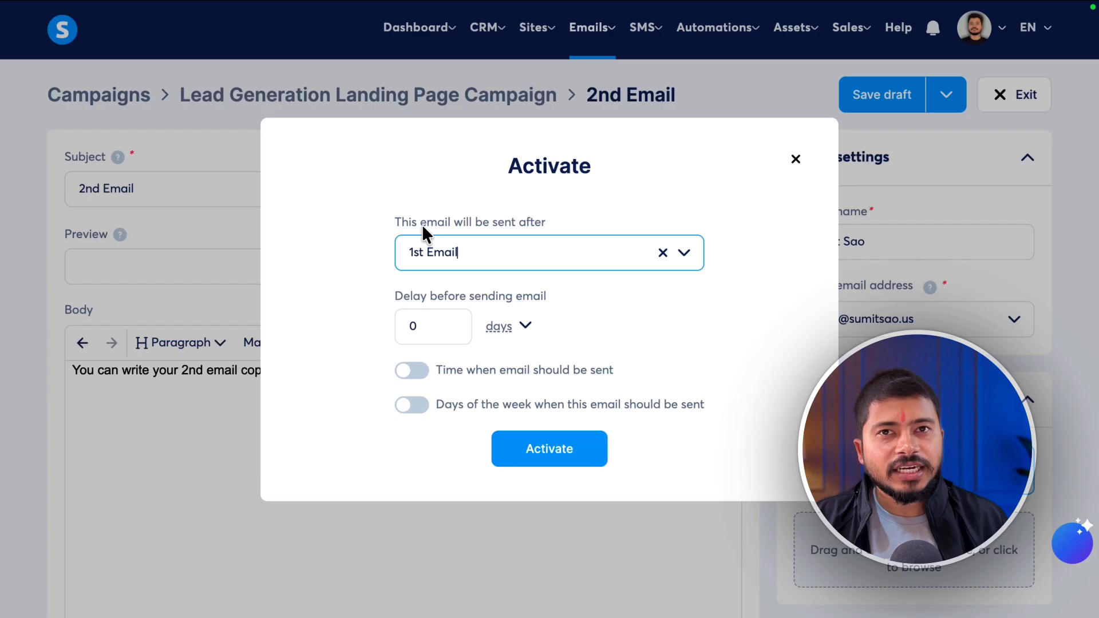
left_click(431, 327)
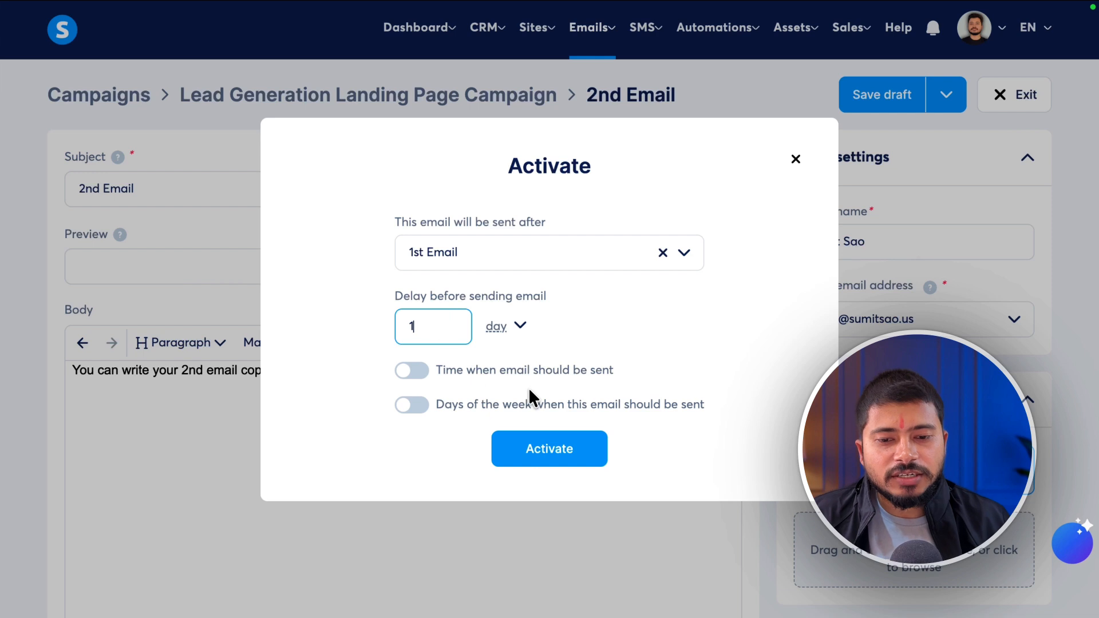
left_click(535, 451)
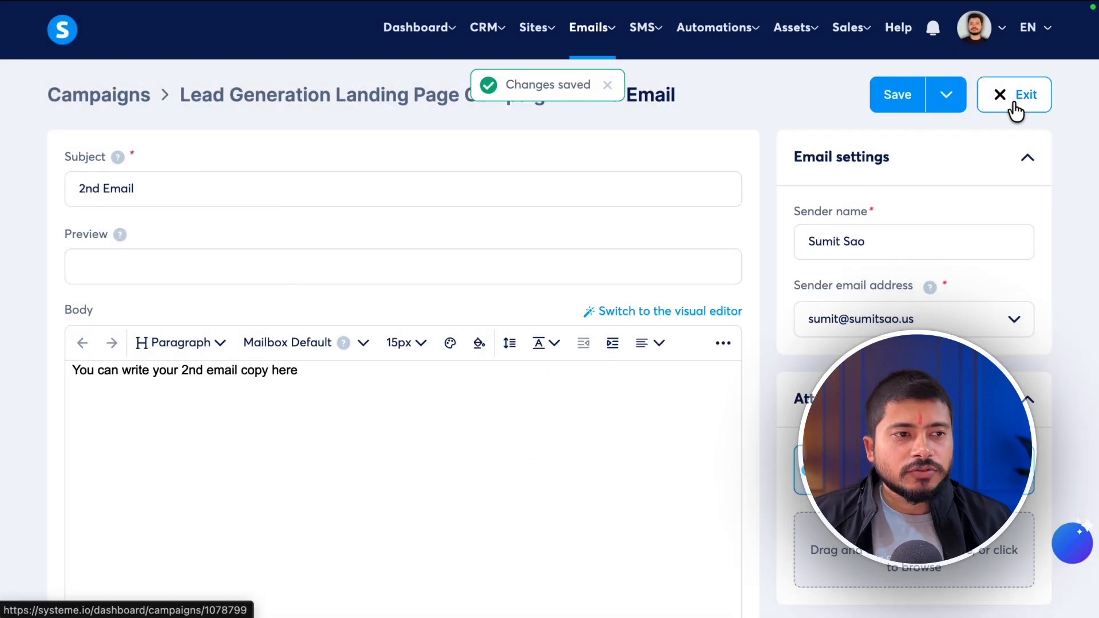
left_click(1012, 104)
- Create a campaign step with the subject "3rd Email", the sender's full name and the Classic editor
left_click(988, 96)
left_click(427, 173)
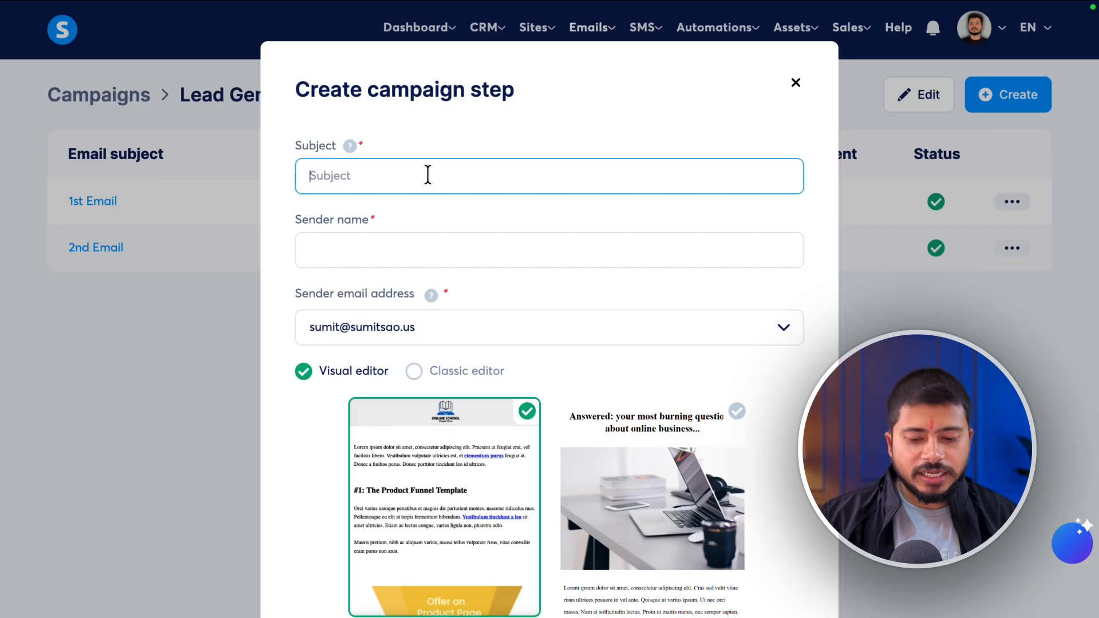
type("3rd Email")
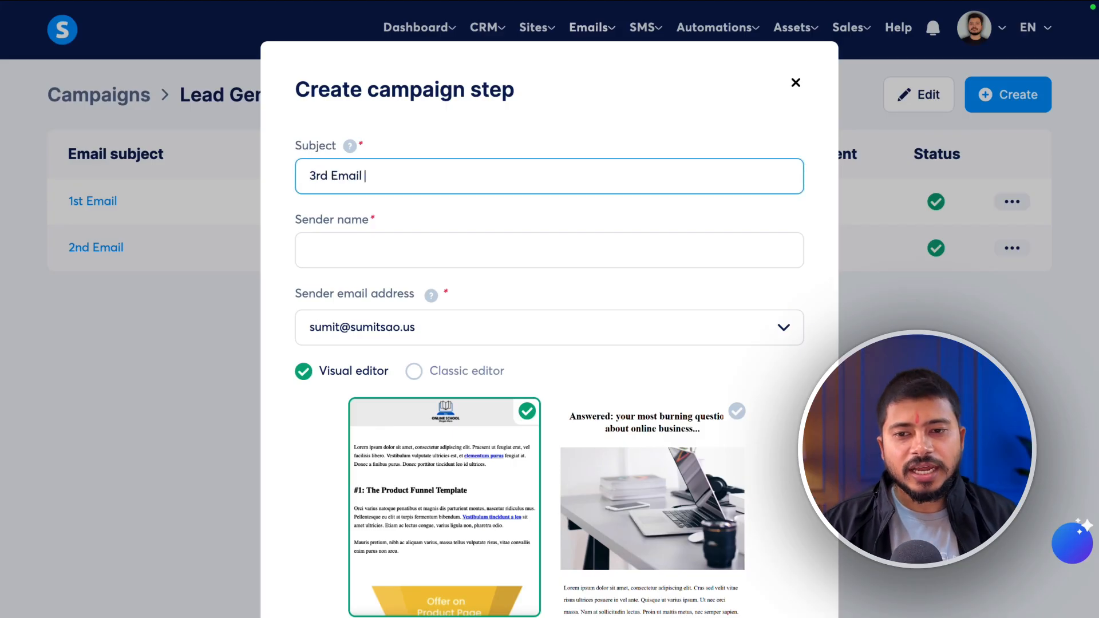
left_click(426, 243)
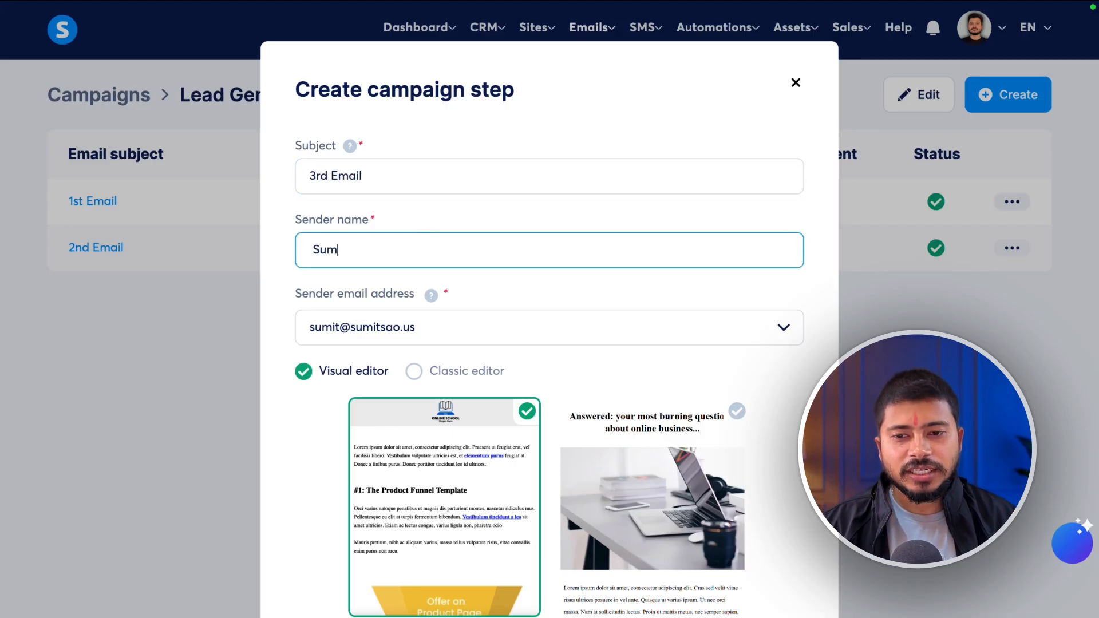
scroll(550, 343, "down", 3)
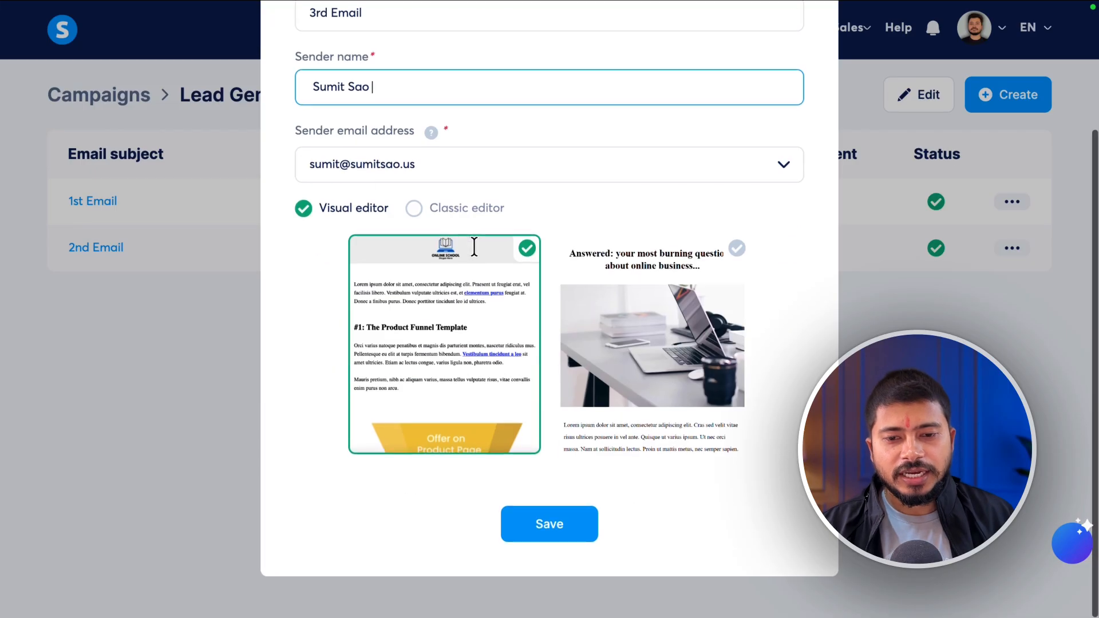
left_click(417, 210)
left_click(565, 484)
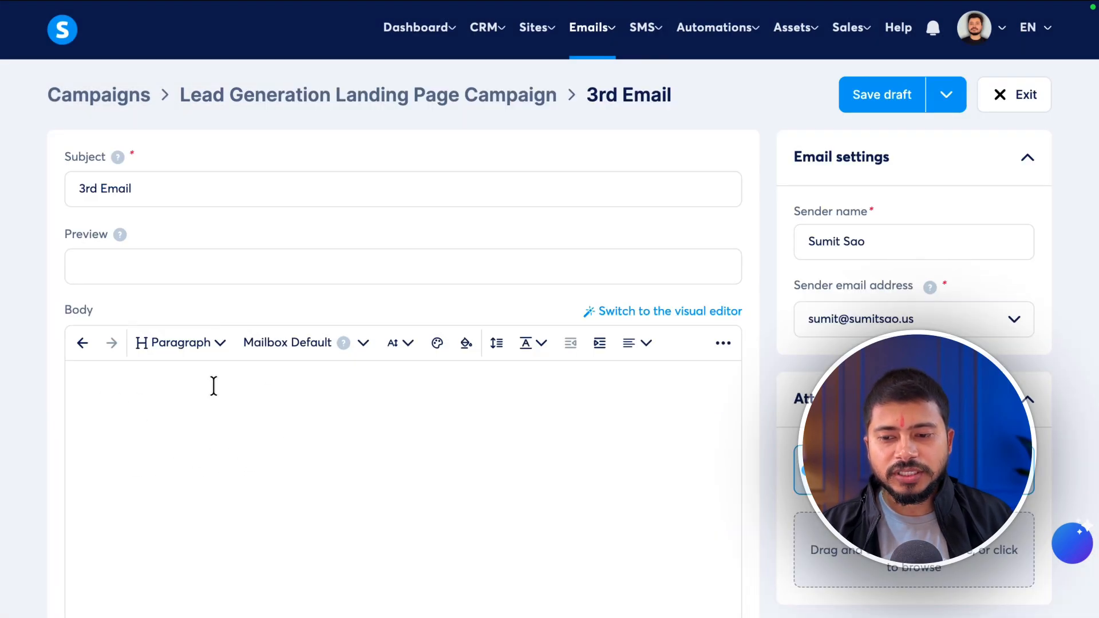
- Schedule the 3rd Email for 1 day after the 2nd Email, activate it and exit to the campaign's email list
left_click(214, 385)
left_click(948, 103)
left_click(827, 150)
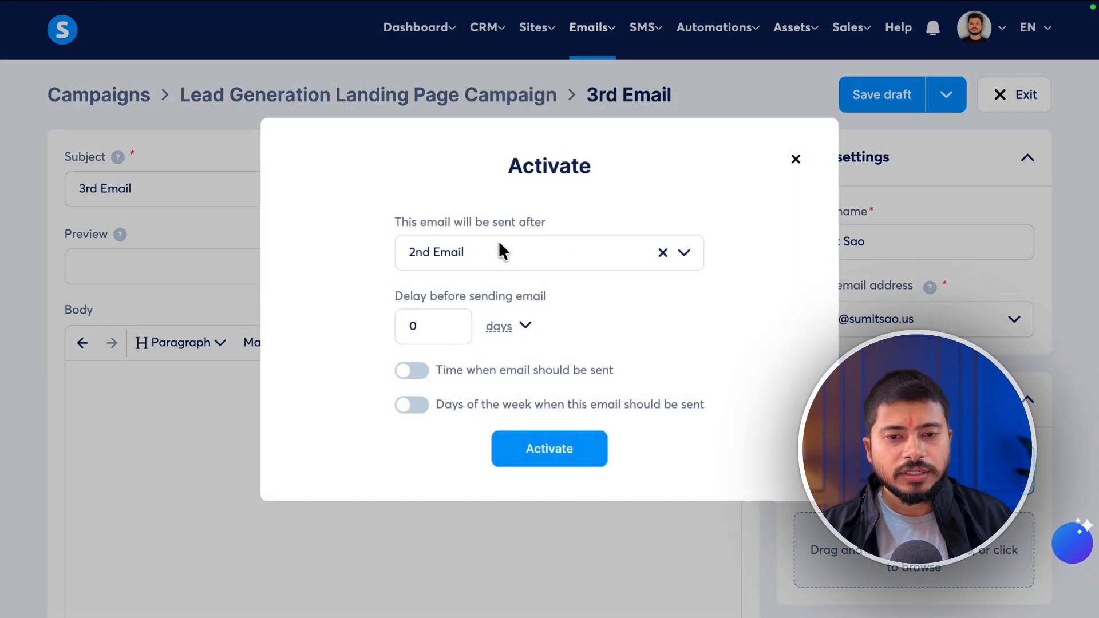
left_click(501, 252)
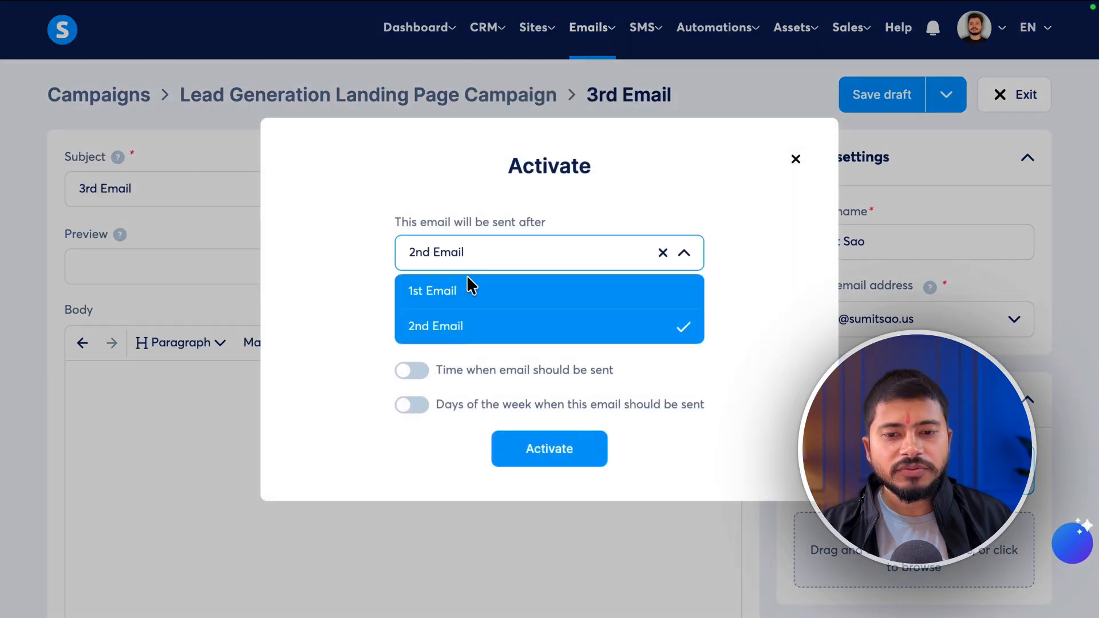
left_click(496, 328)
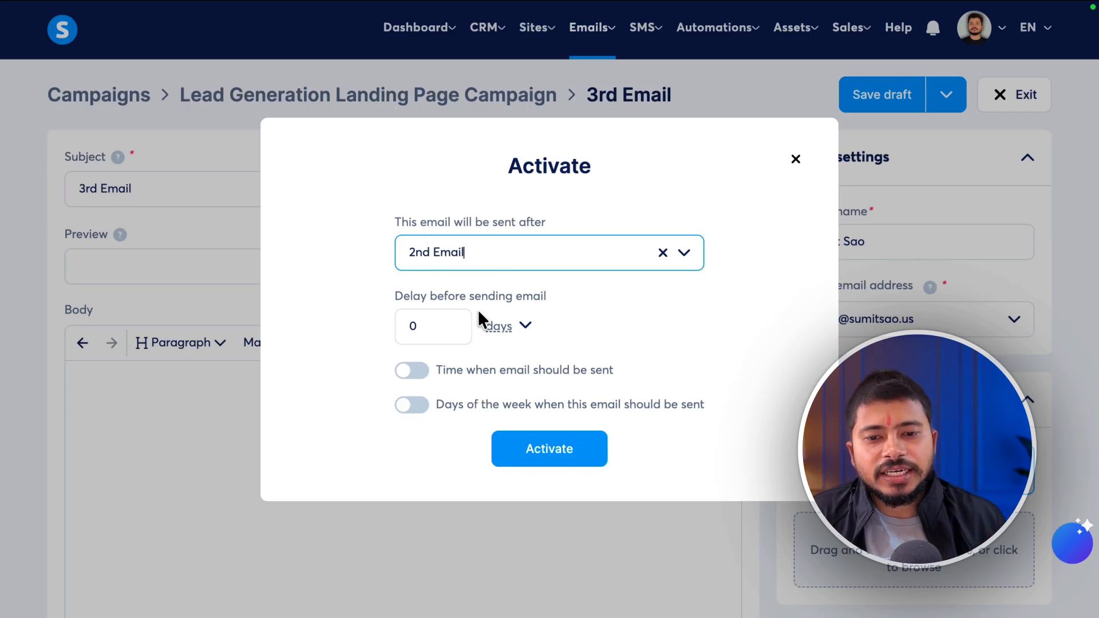
left_click(446, 333)
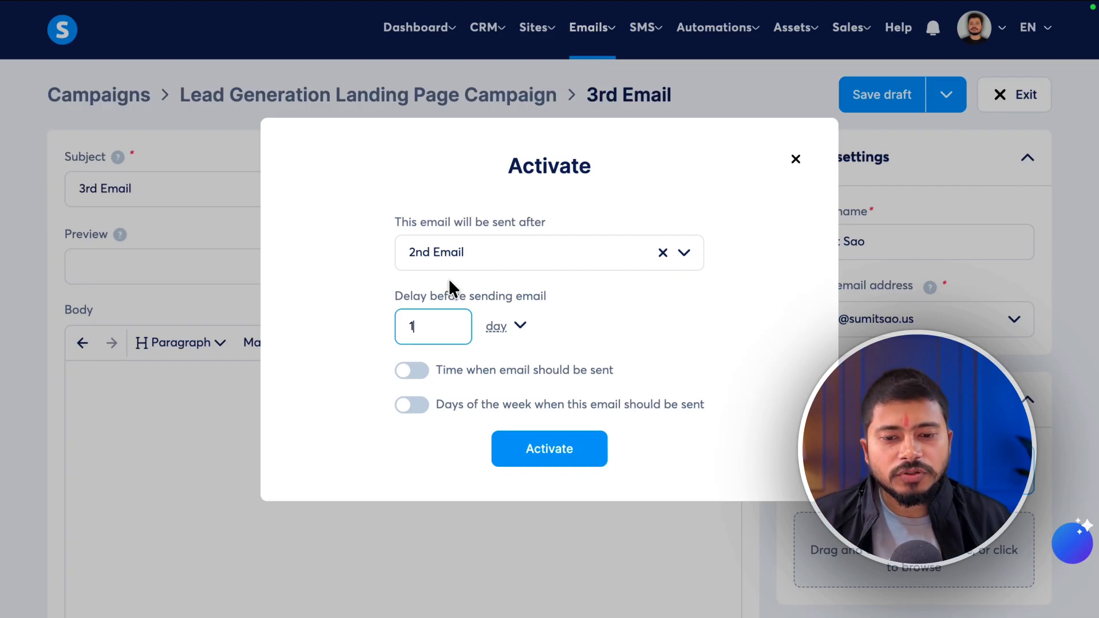
left_click(551, 450)
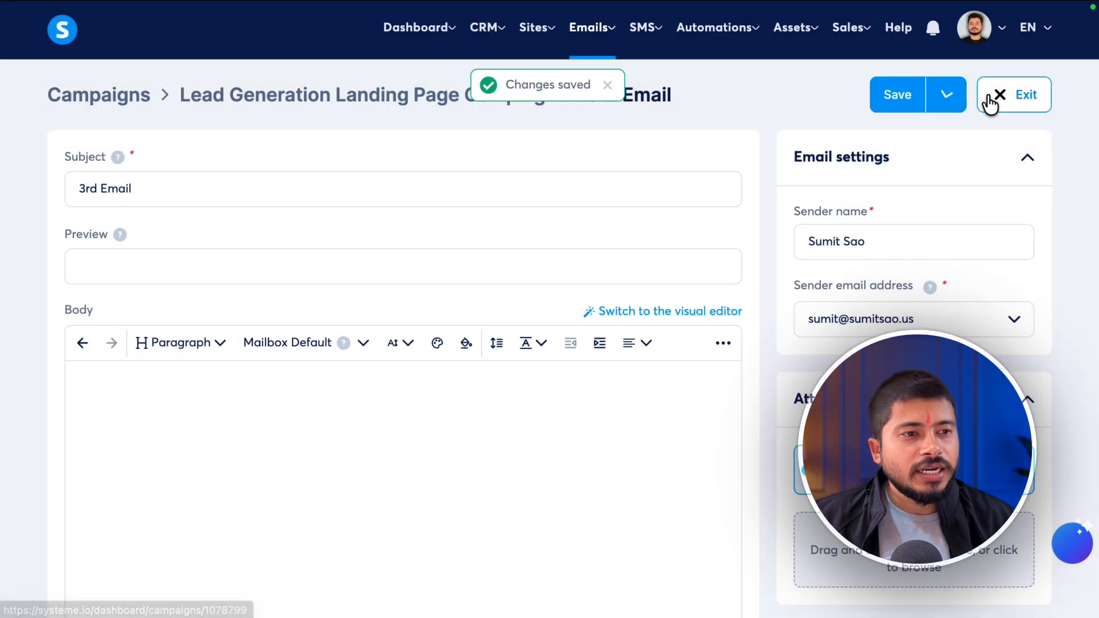
left_click(986, 94)
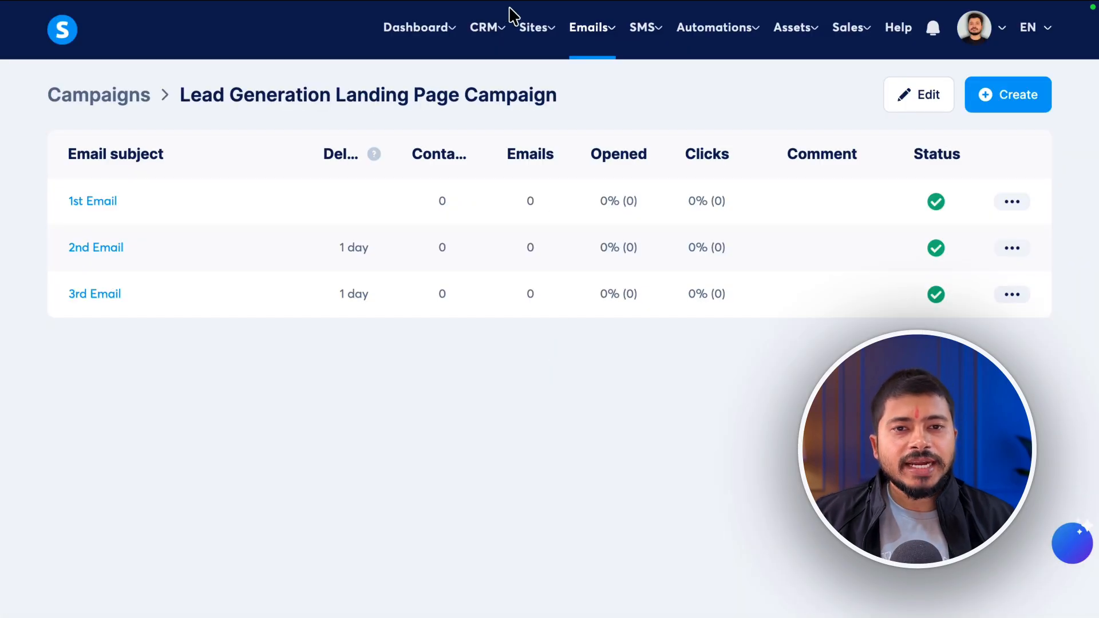
- Open the automation rules of the Opt-in page in the Lead Generation Funnel
mouse_move(529, 28)
left_click(524, 107)
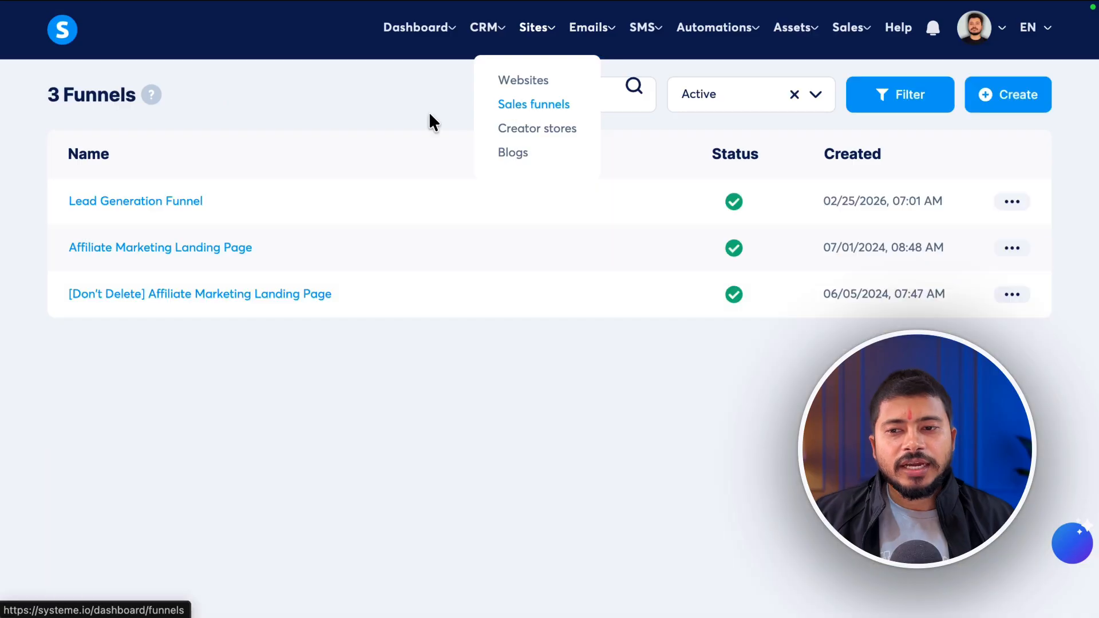
left_click(109, 205)
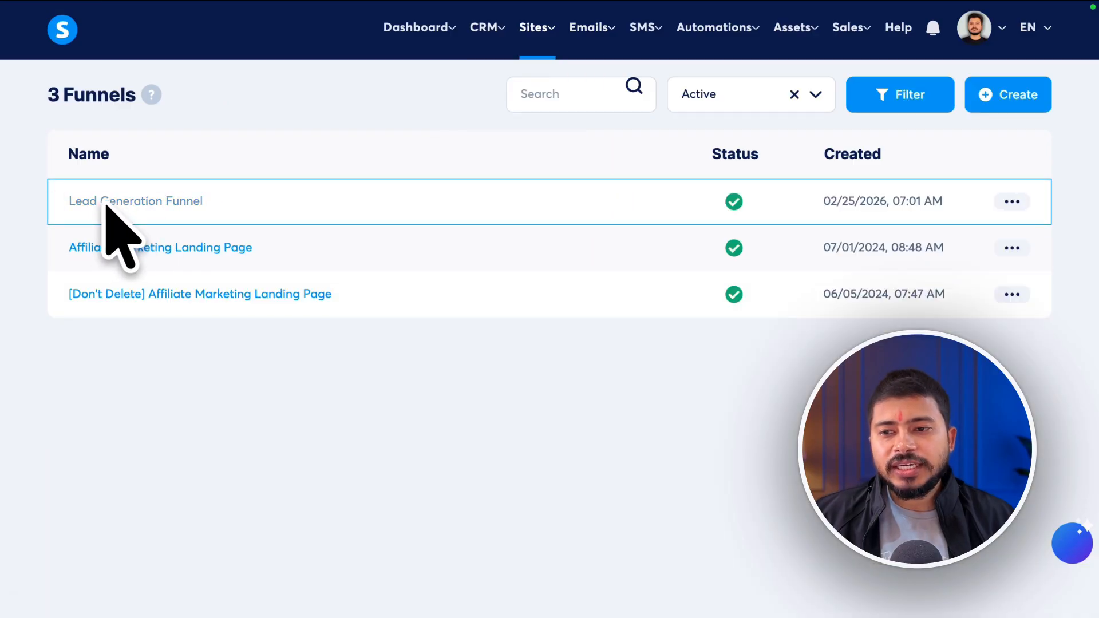
left_click(126, 212)
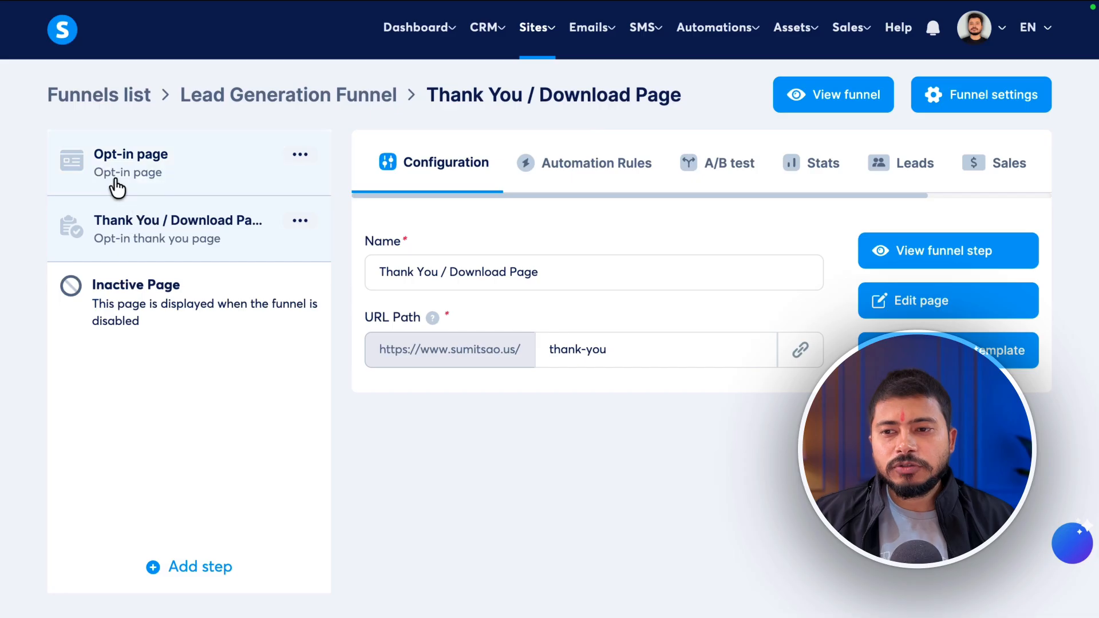
left_click(122, 171)
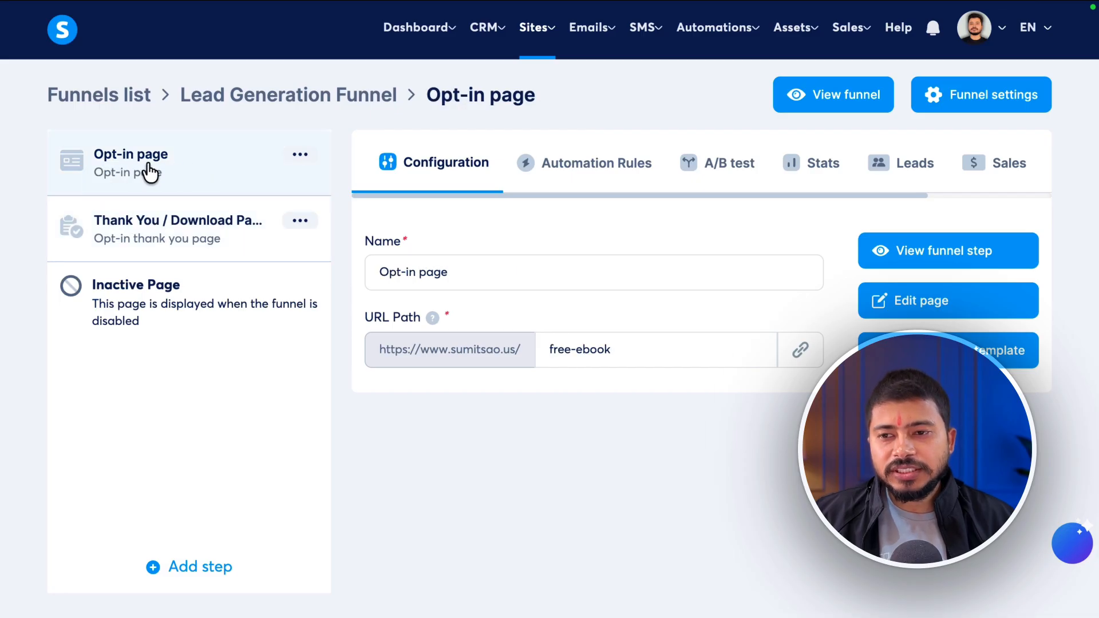
left_click(584, 166)
- Add an automation rule to the Opt-in page with the trigger "Funnel step form subscribed"
scroll(675, 358, "down", 2)
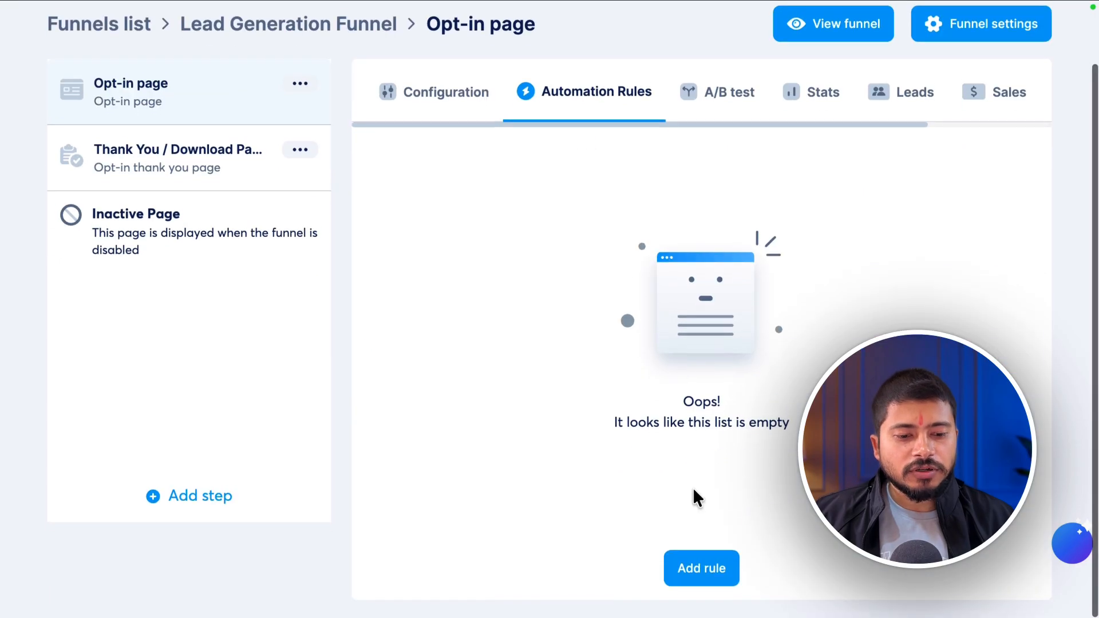
left_click(699, 579)
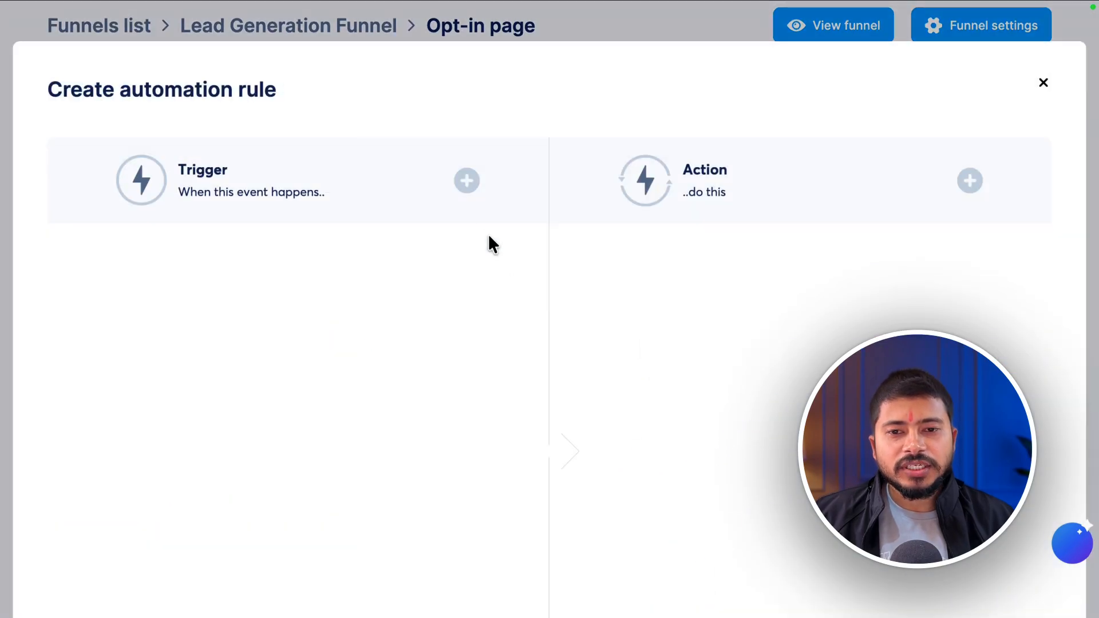
left_click(468, 180)
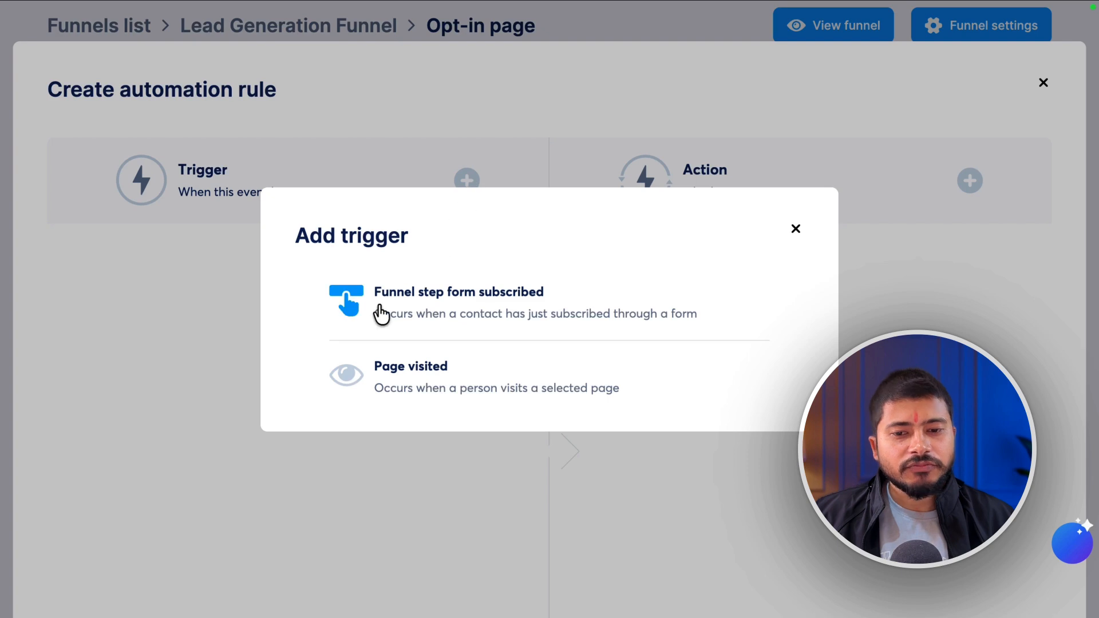
left_click(381, 314)
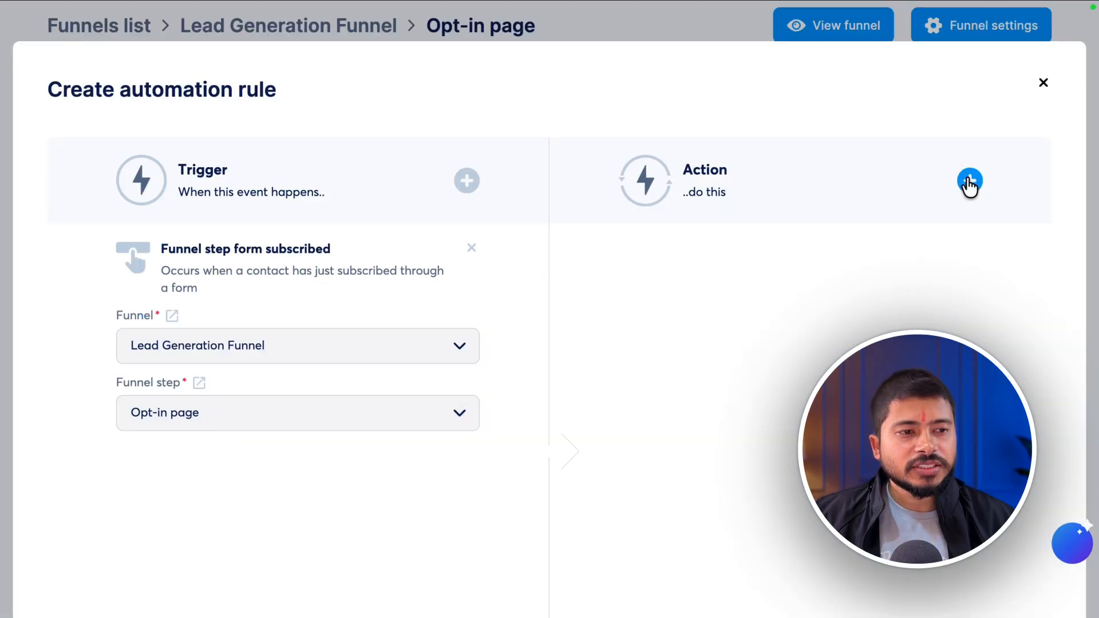
- Add the action "Subscribe to campaign" with Lead Generation Landing Page Campaign and save the rule
left_click(970, 181)
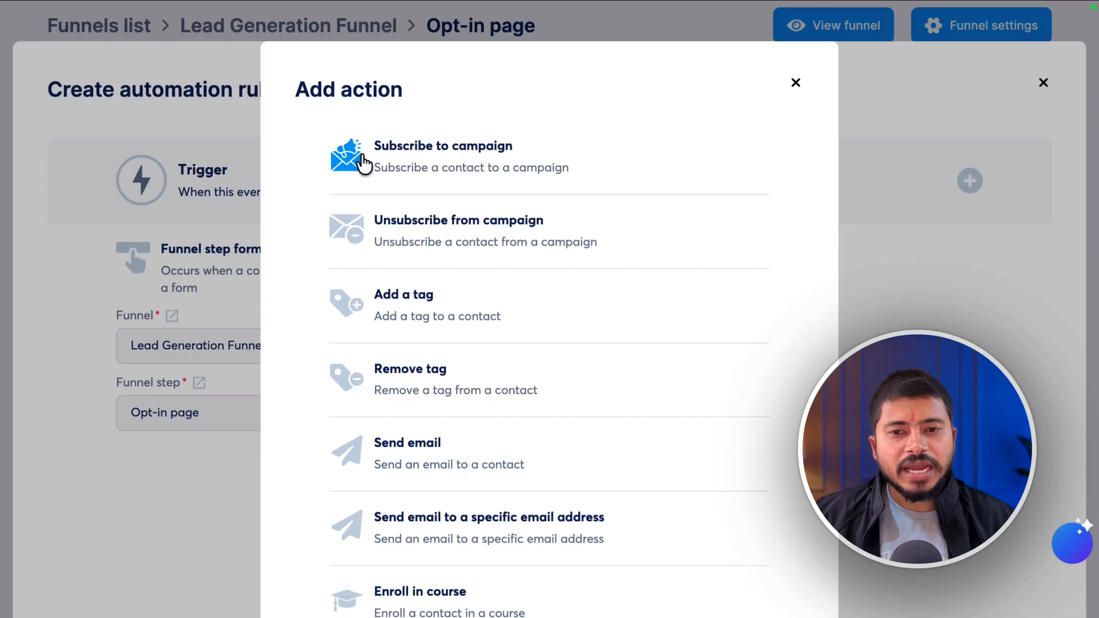
left_click(364, 164)
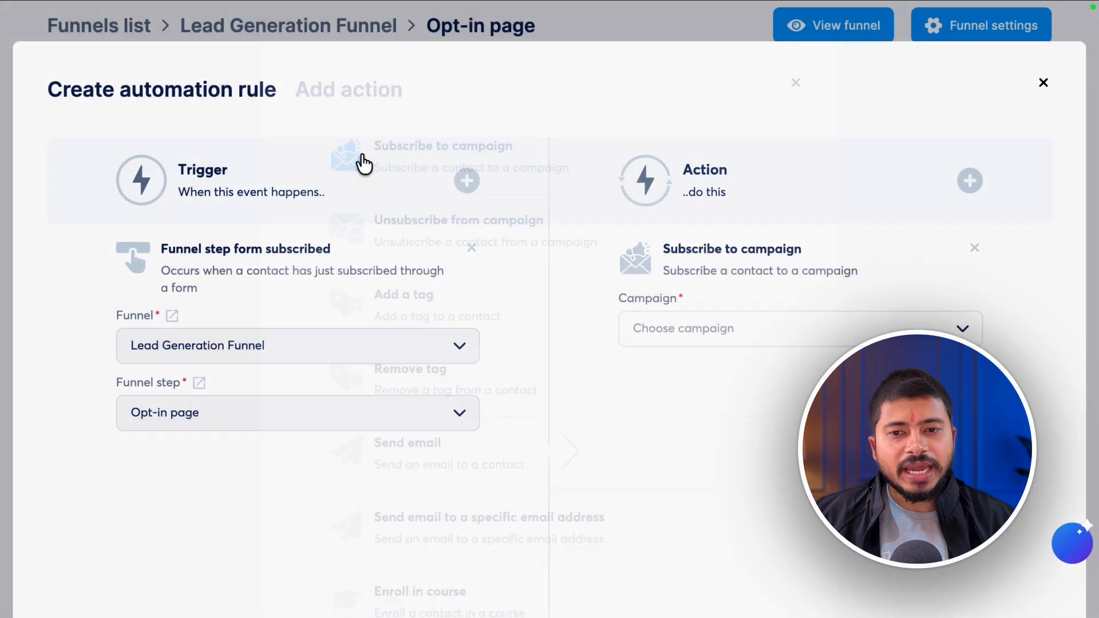
left_click(691, 321)
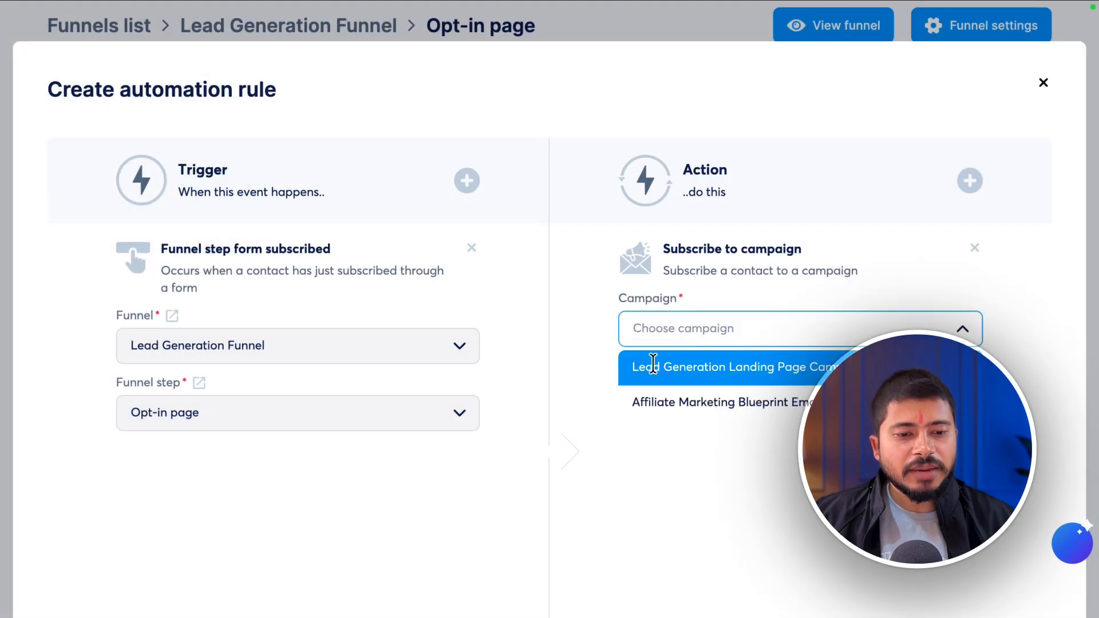
left_click(799, 368)
scroll(773, 498, "down", 3)
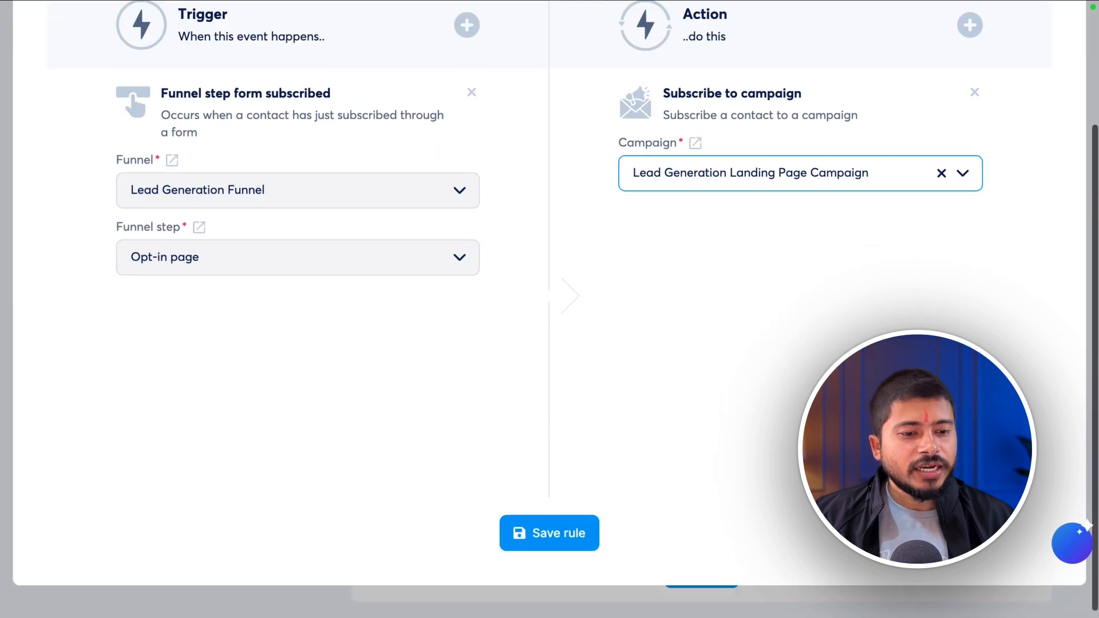
left_click(571, 529)
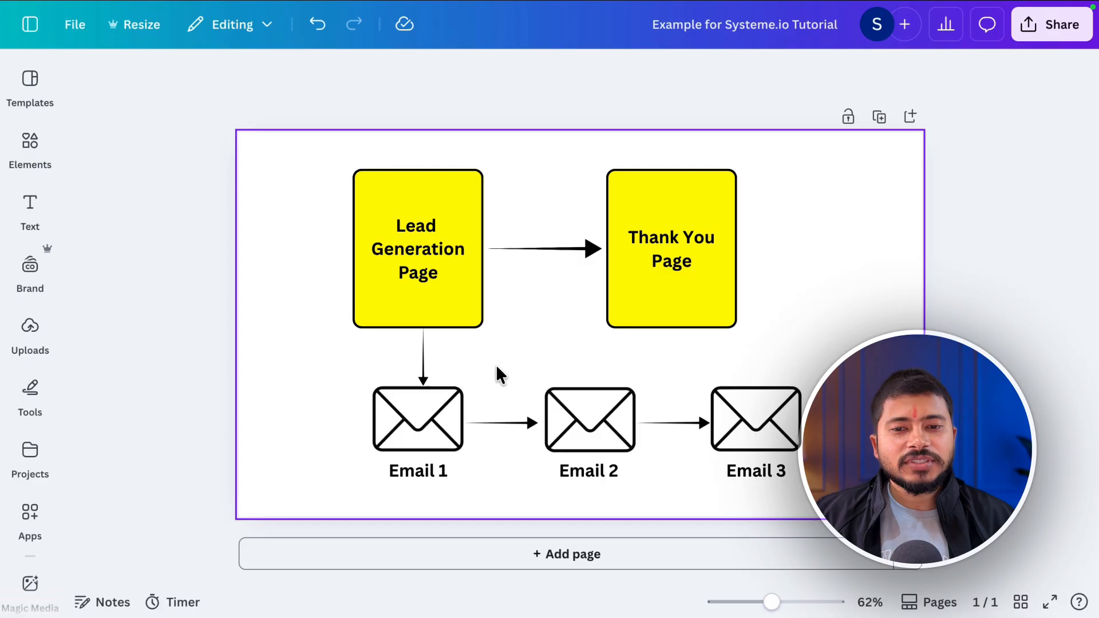
left_click(429, 217)
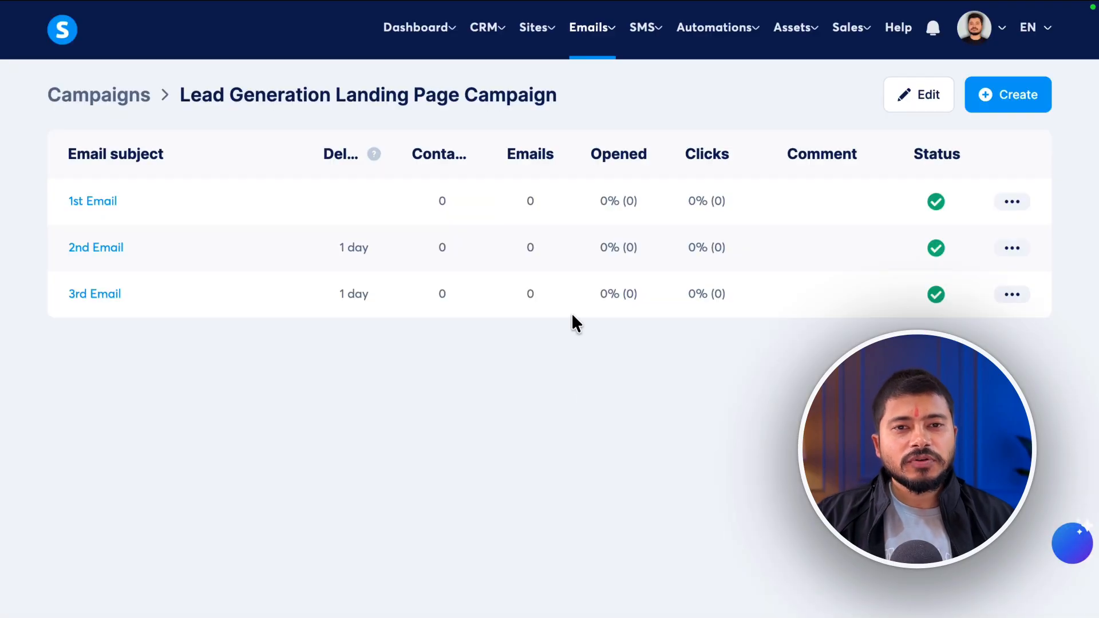
- Copy the URL of the Lead Generation Funnel's Opt-in page and open it in an incognito browser window
mouse_move(538, 43)
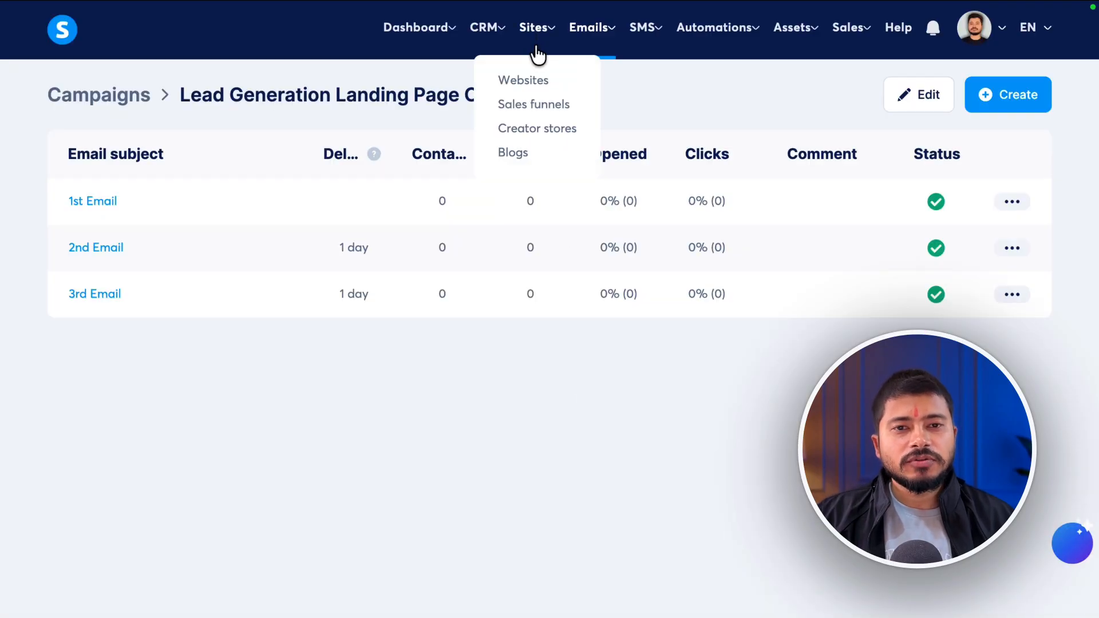
left_click(537, 107)
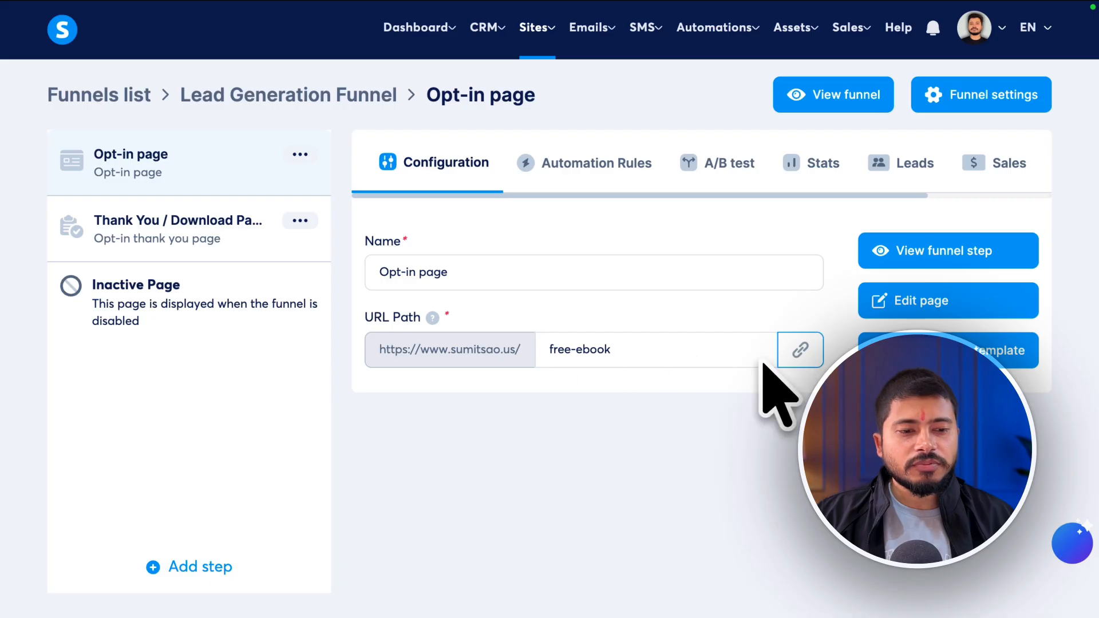
left_click(801, 351)
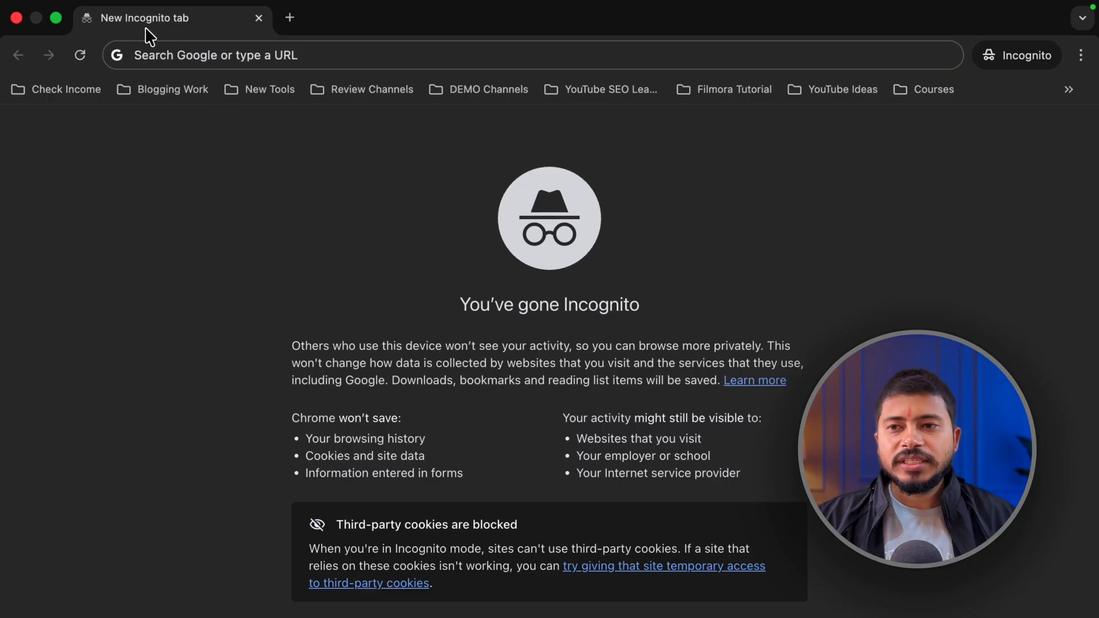
left_click(205, 56)
key("super+v")
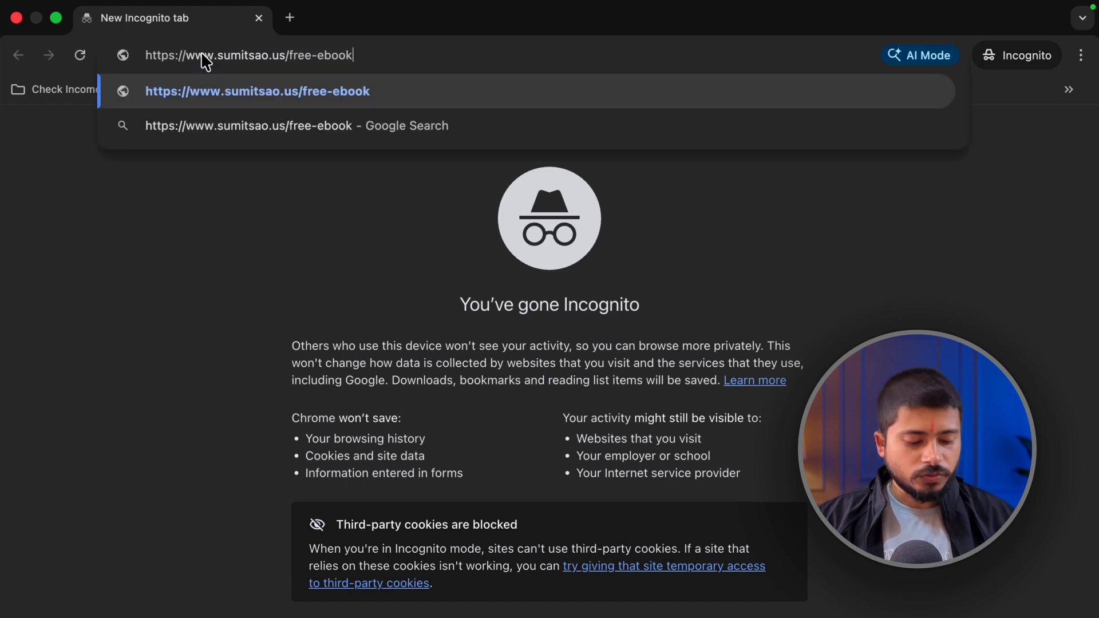
key("Return")
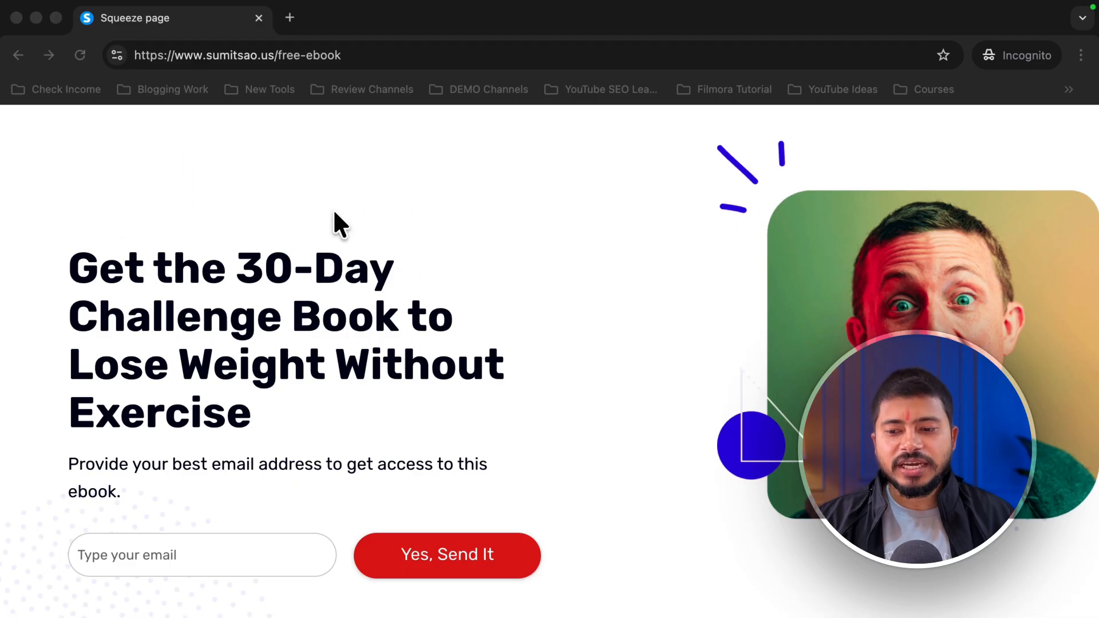
- Test the live opt-in form by filling in a saved email address and submitting it
scroll(315, 229, "down", 3)
left_click(141, 483)
left_click(141, 482)
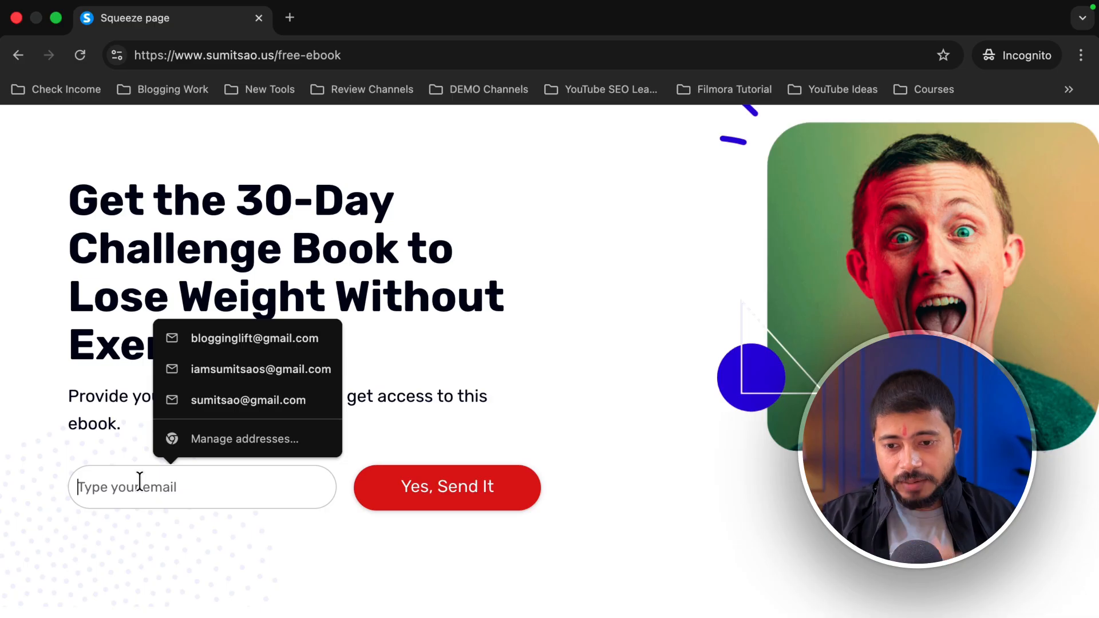
left_click(196, 403)
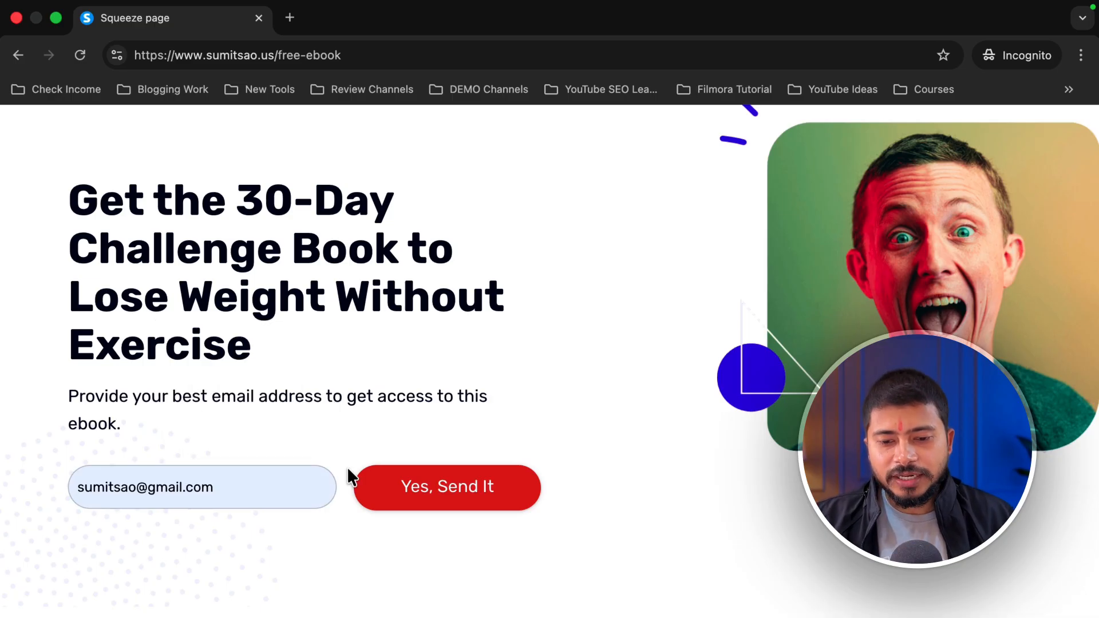
left_click(421, 490)
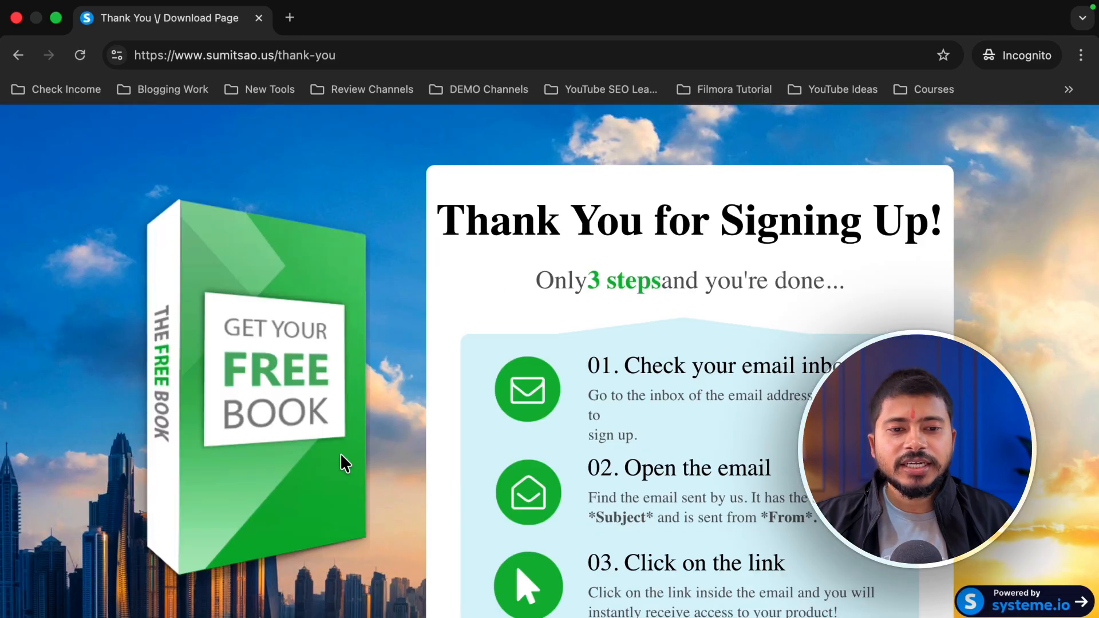